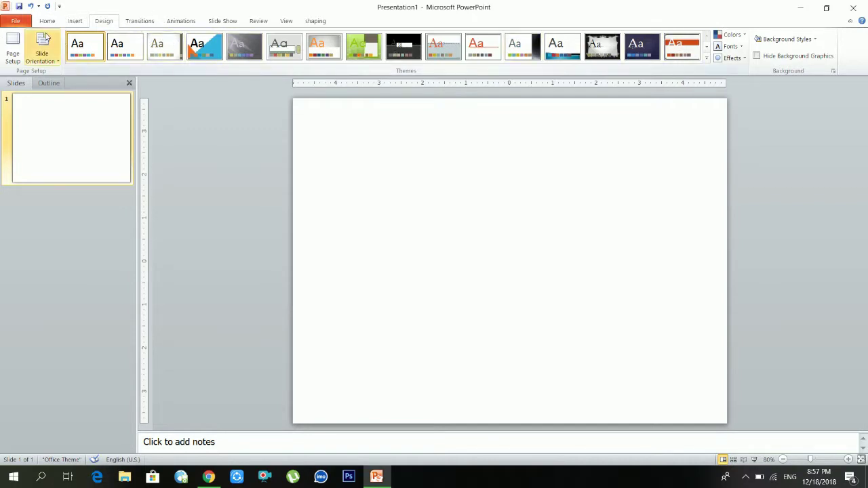
Step: Draw a rectangle covering the slide's left half
{"action": "left_click", "coordinate": [47, 20]}
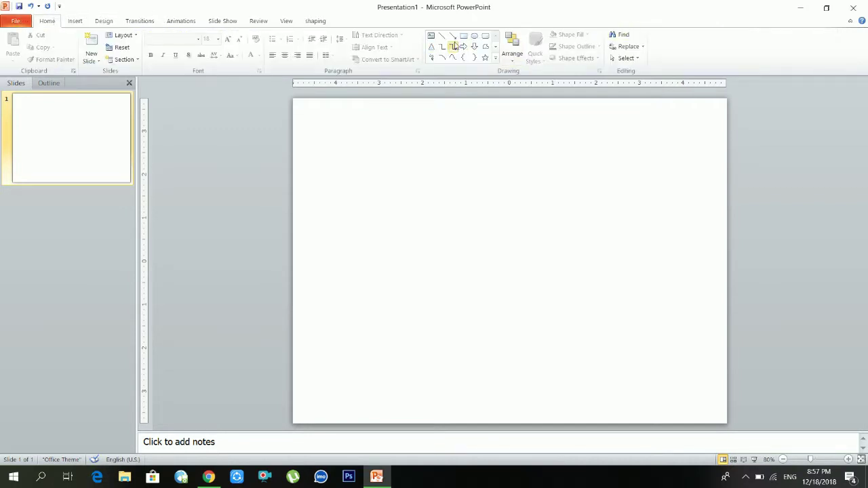
{"action": "left_click", "coordinate": [463, 35]}
{"action": "left_click_drag", "start_coordinate": [299, 103], "coordinate": [517, 427]}
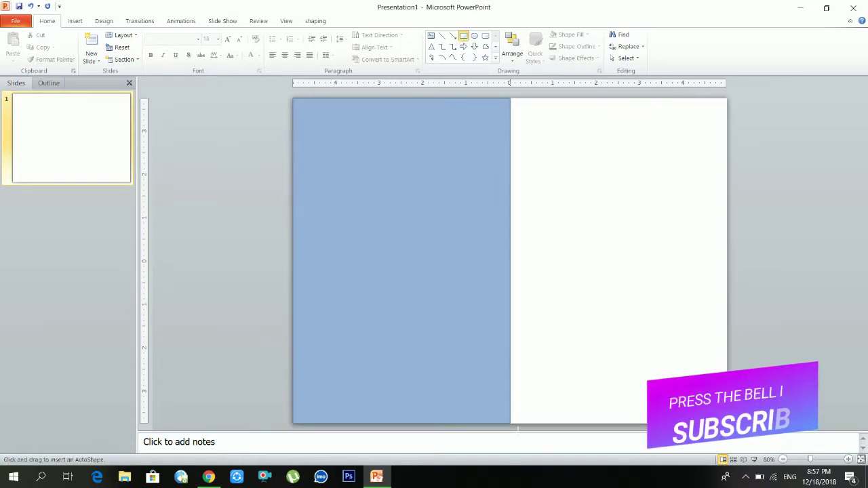
{"action": "left_click_drag", "start_coordinate": [517, 427], "coordinate": [515, 428]}
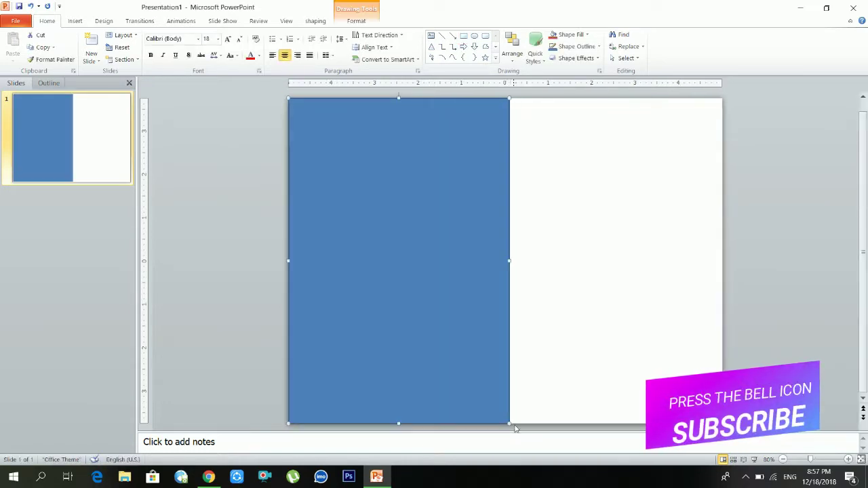
Step: Remove the rectangle's outline and fit a copy over the right half
{"action": "left_click", "coordinate": [577, 47]}
{"action": "left_click", "coordinate": [581, 136]}
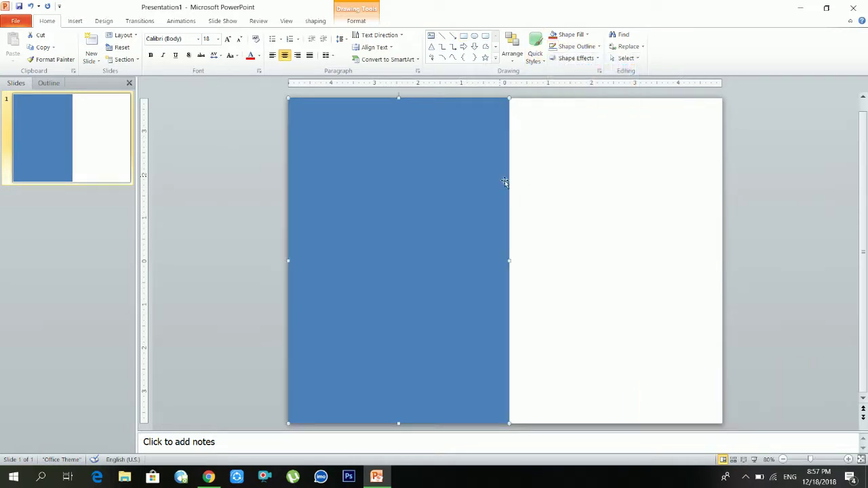
{"action": "left_click_drag", "start_coordinate": [510, 181], "coordinate": [722, 179]}
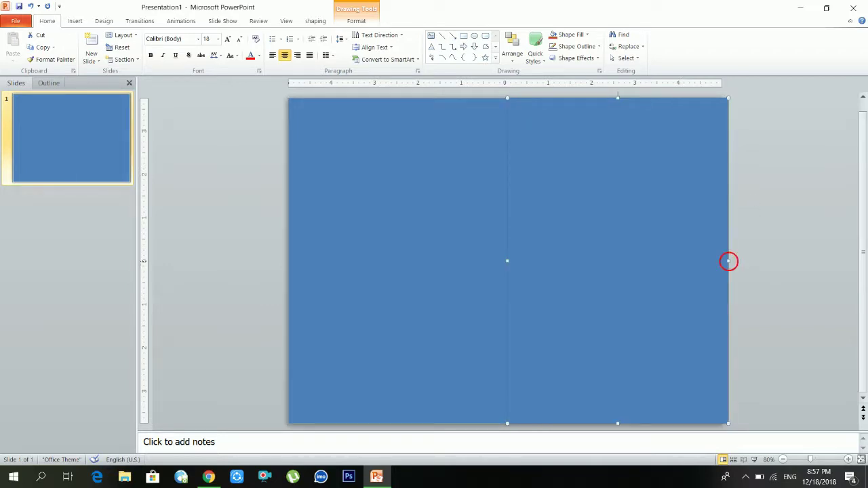
{"action": "mouse_move", "coordinate": [728, 260]}
{"action": "left_mouse_down"}
{"action": "mouse_move", "coordinate": [717, 261]}
{"action": "mouse_move", "coordinate": [730, 269]}
{"action": "left_mouse_up"}
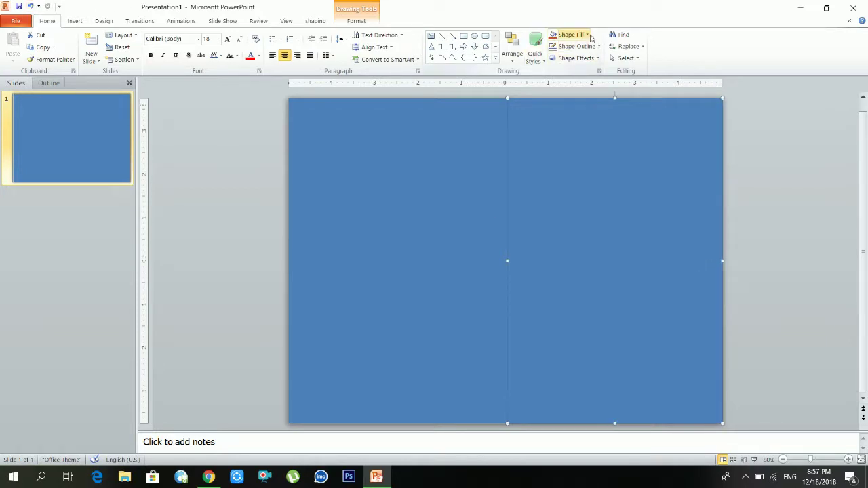
Step: Fill the right rectangle green and the left one Red, Accent 2, Darker 25%
{"action": "left_click", "coordinate": [588, 37]}
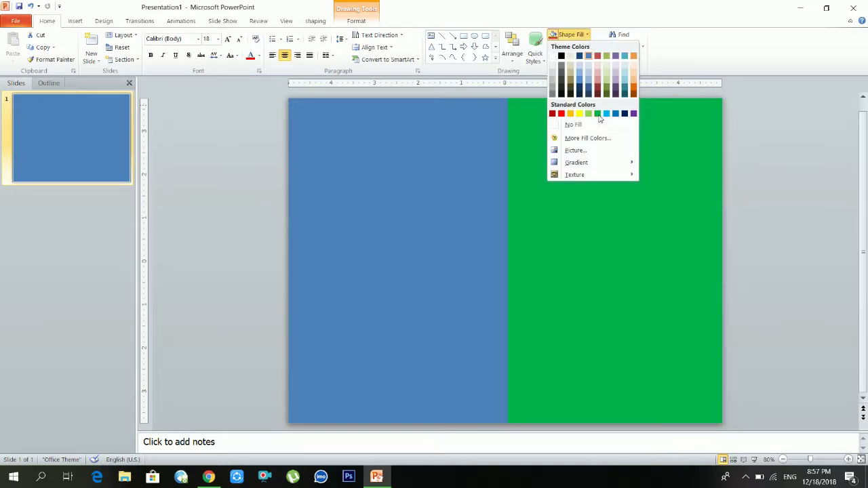
{"action": "key", "text": "Escape"}
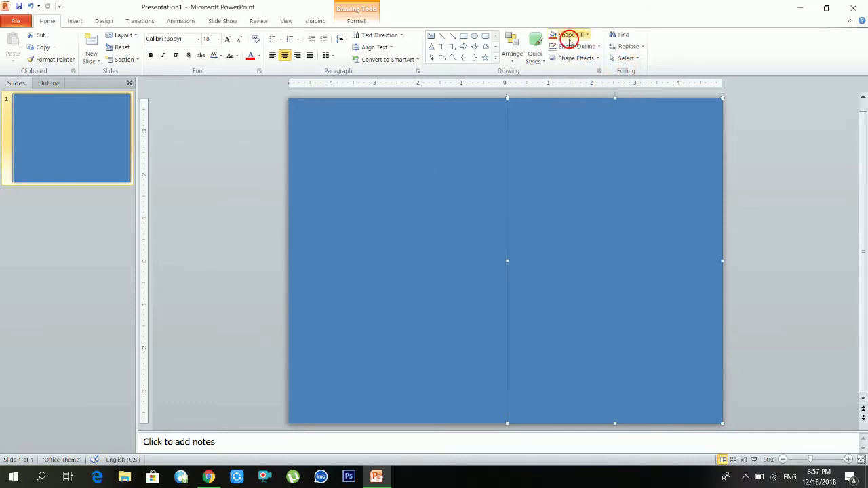
{"action": "left_click", "coordinate": [568, 35]}
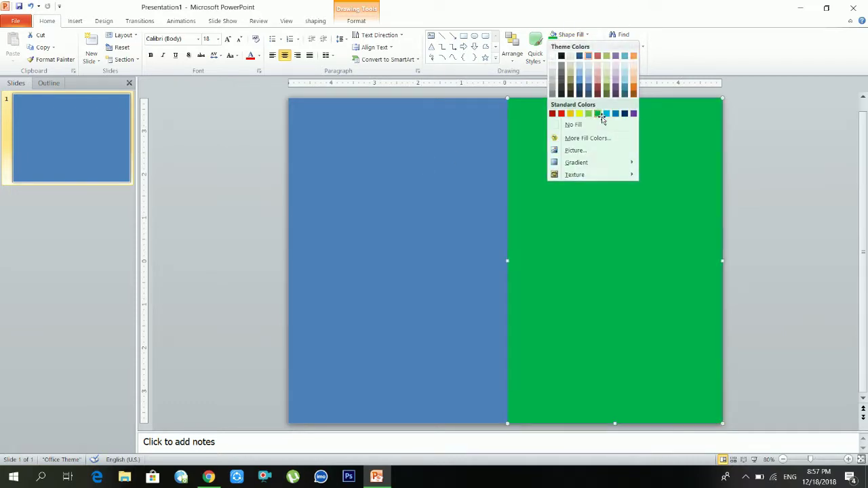
{"action": "left_click", "coordinate": [598, 114]}
{"action": "left_click", "coordinate": [569, 35]}
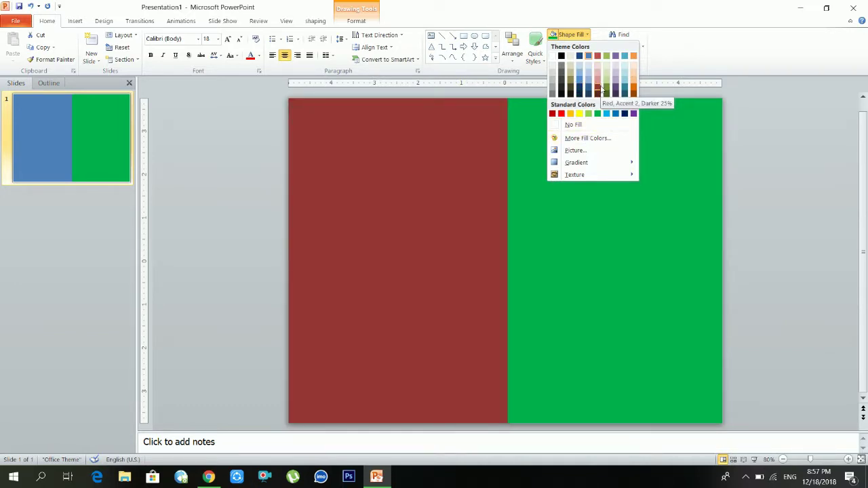
{"action": "left_click", "coordinate": [602, 88]}
{"action": "left_click", "coordinate": [756, 194]}
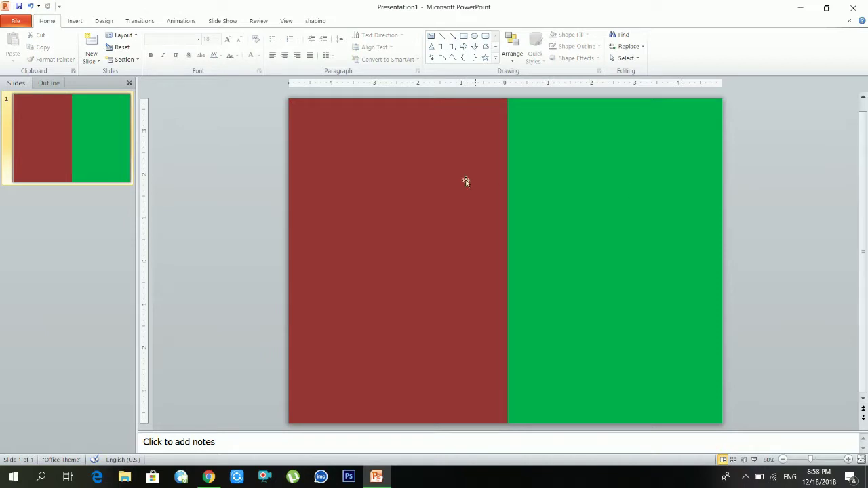
{"action": "left_click", "coordinate": [440, 180]}
{"action": "left_click", "coordinate": [798, 172]}
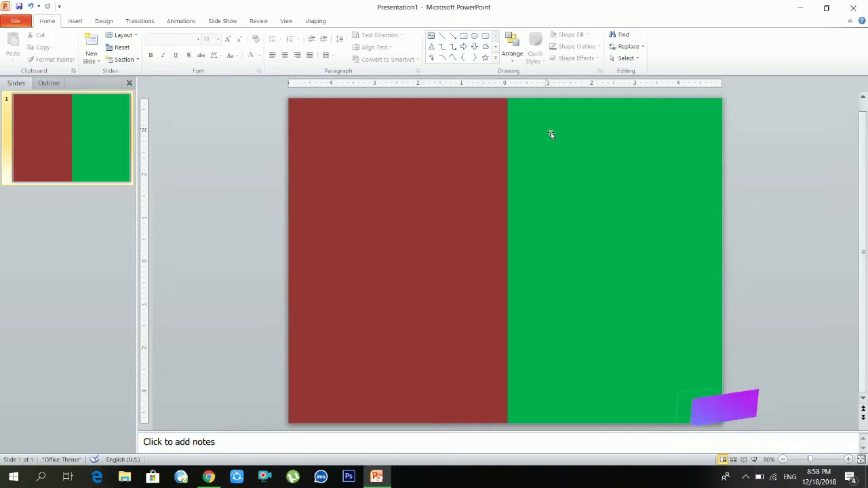
Step: Draw a circle near the bottom-left corner with a white 4½ pt outline
{"action": "left_click", "coordinate": [475, 35]}
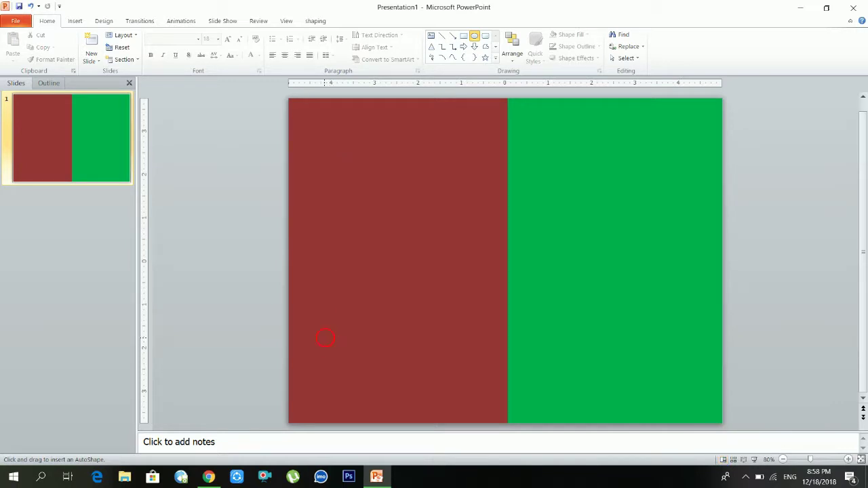
{"action": "left_click_drag", "start_coordinate": [326, 338], "coordinate": [384, 411]}
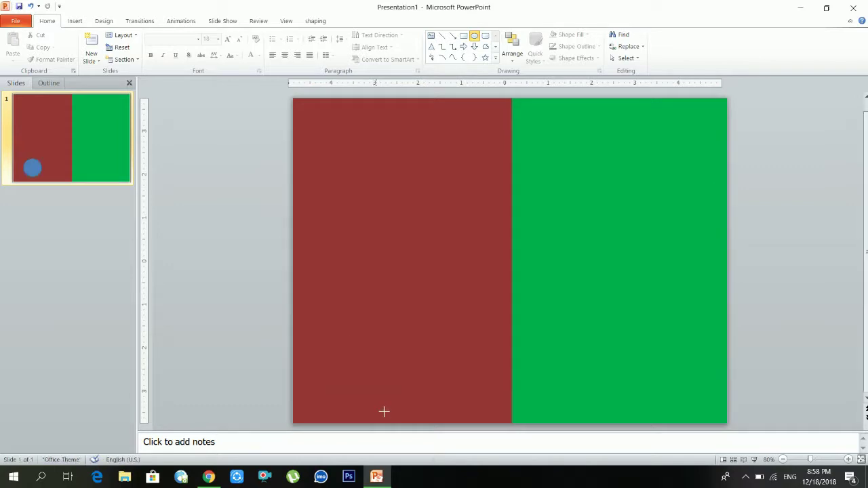
{"action": "left_click_drag", "start_coordinate": [370, 363], "coordinate": [356, 366]}
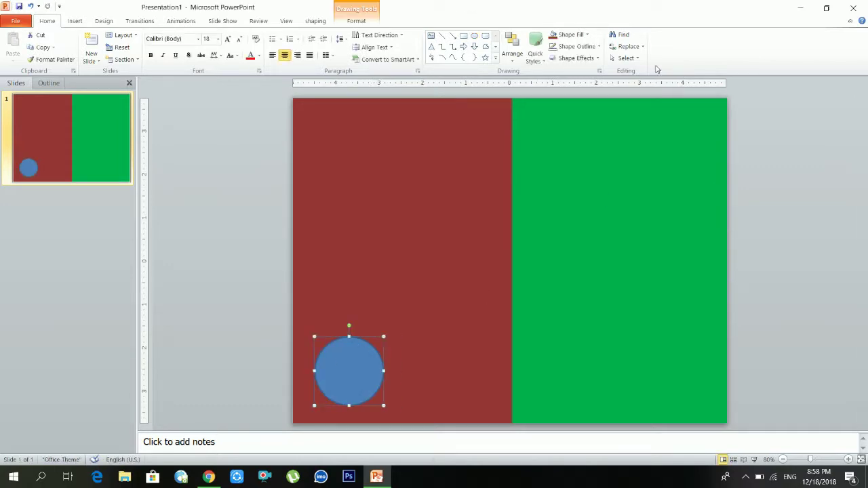
{"action": "left_click", "coordinate": [590, 47]}
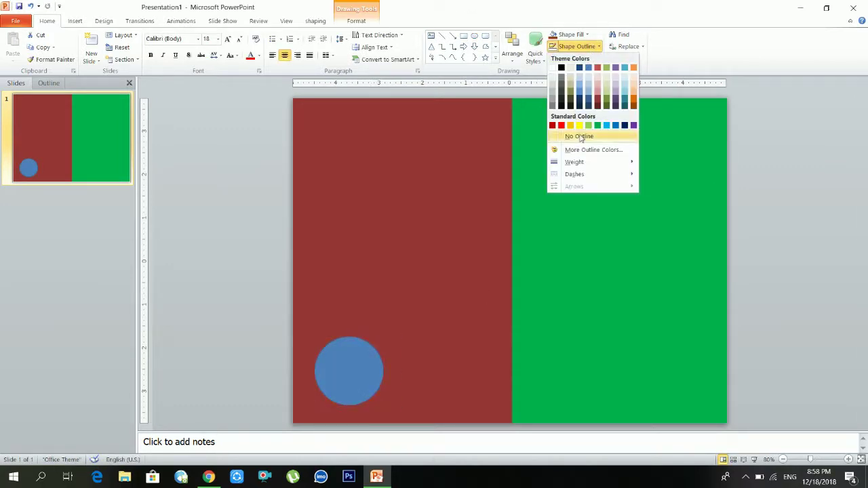
{"action": "mouse_move", "coordinate": [575, 163]}
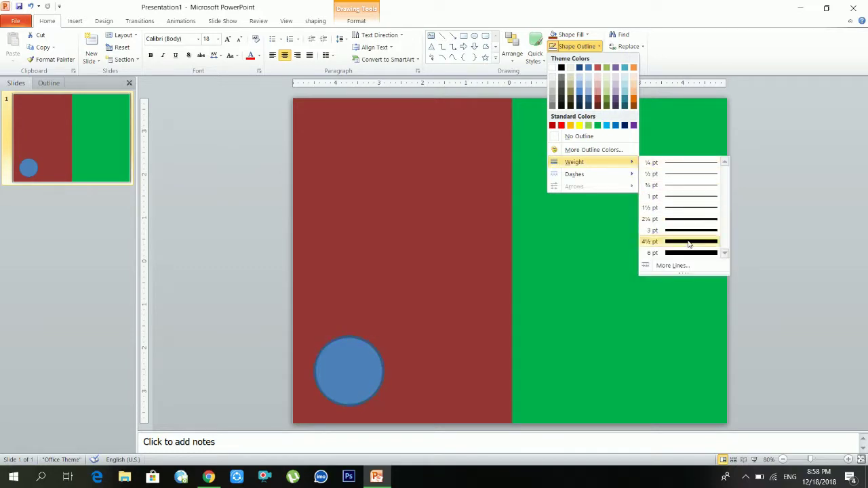
{"action": "left_click", "coordinate": [689, 242]}
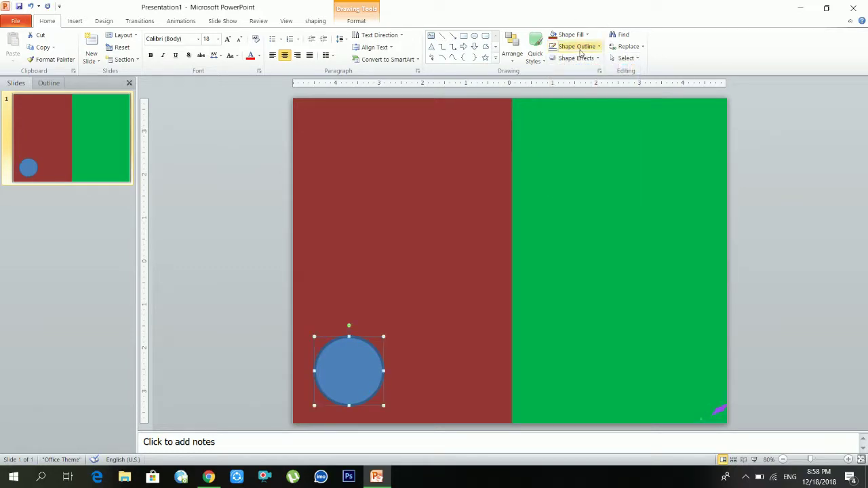
{"action": "left_click", "coordinate": [578, 48]}
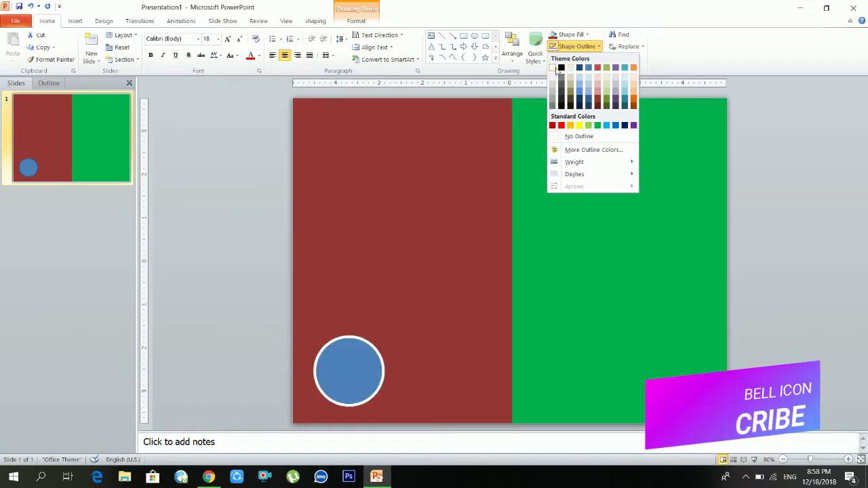
{"action": "left_click", "coordinate": [553, 67]}
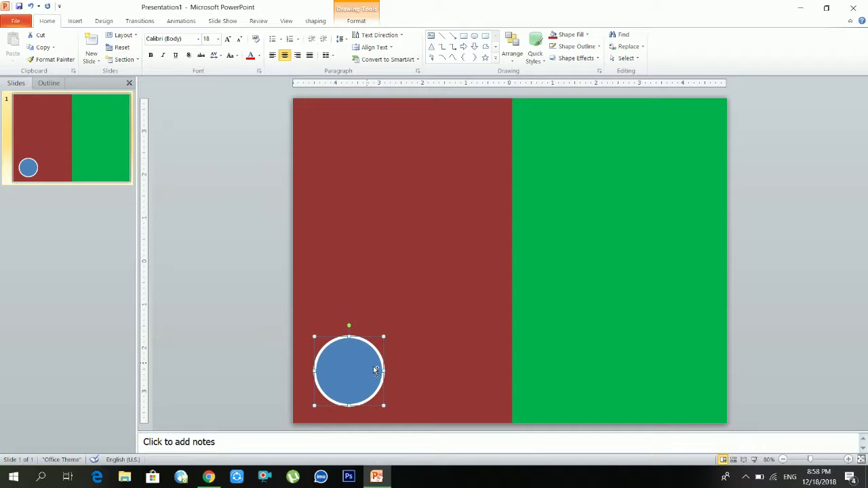
Step: Add an enlarged, unfilled copy of the circle centred around it as a ring
{"action": "left_click_drag", "start_coordinate": [377, 371], "coordinate": [402, 371]}
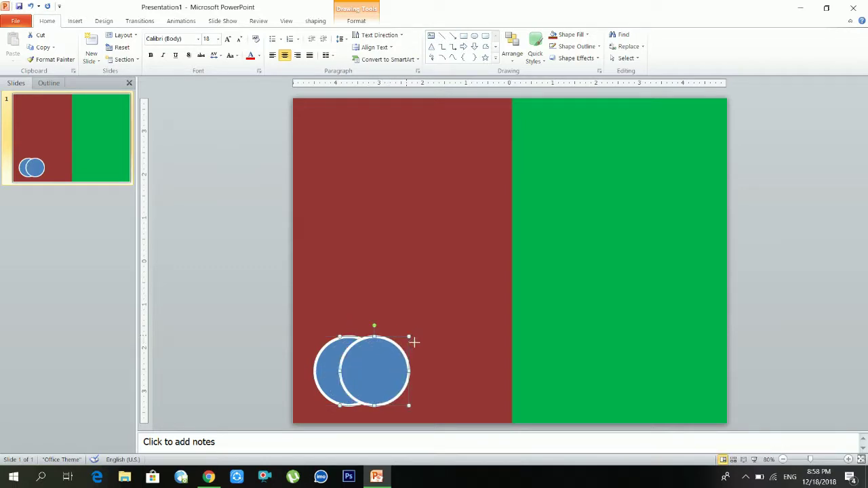
{"action": "left_click_drag", "start_coordinate": [414, 342], "coordinate": [417, 332]}
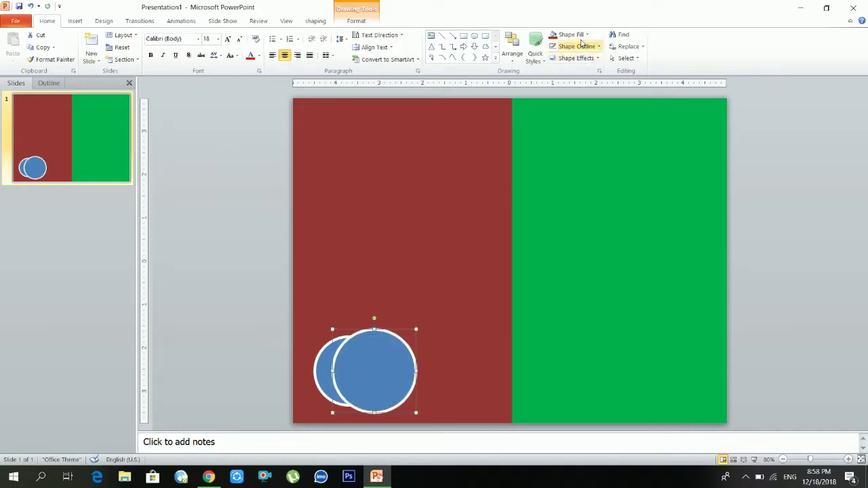
{"action": "left_click", "coordinate": [587, 34]}
{"action": "left_click", "coordinate": [572, 124]}
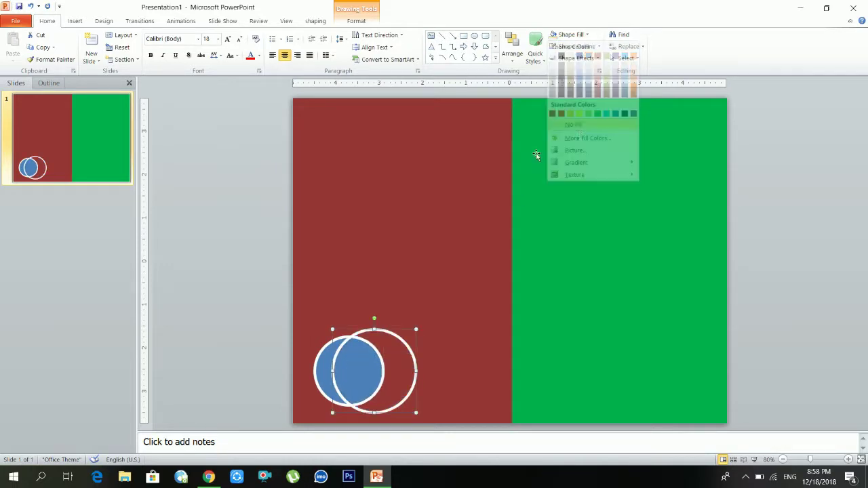
{"action": "left_click_drag", "start_coordinate": [415, 353], "coordinate": [395, 356]}
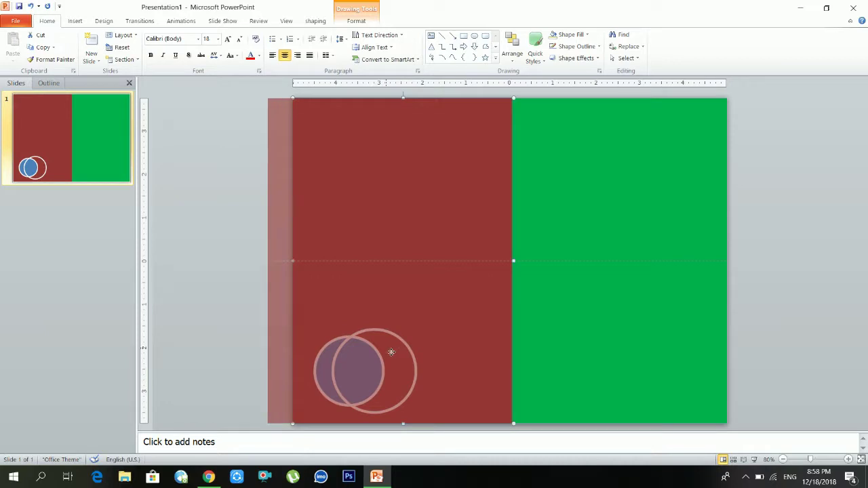
{"action": "key", "text": "ctrl+z"}
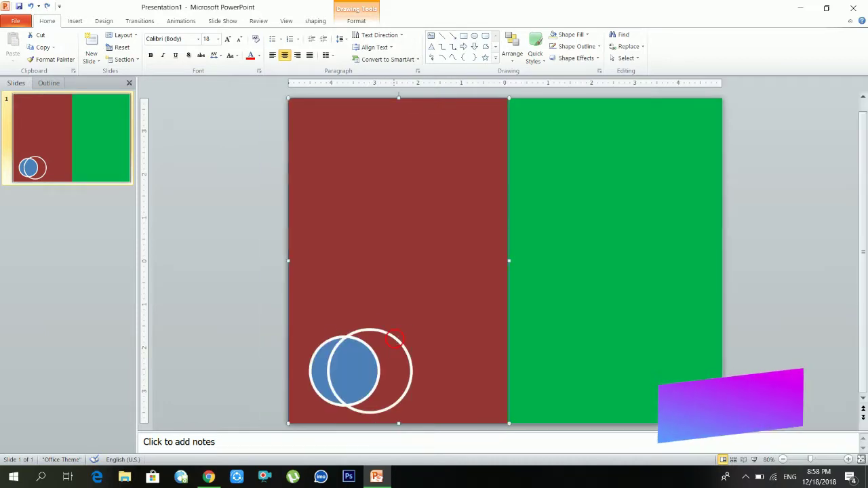
{"action": "left_click_drag", "start_coordinate": [401, 342], "coordinate": [375, 344]}
Step: Copy the ringed circle to the bottom centre and up near the top
{"action": "left_click", "coordinate": [372, 360], "text": "shift"}
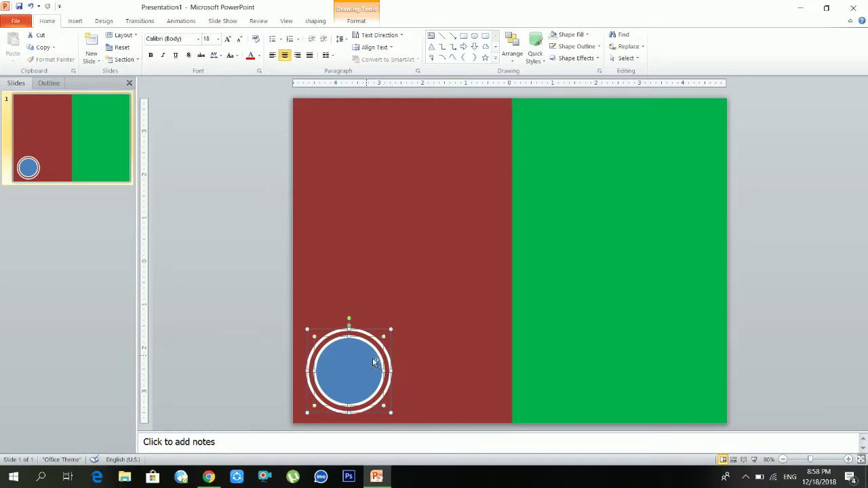
{"action": "mouse_move", "coordinate": [371, 360]}
{"action": "left_mouse_down"}
{"action": "mouse_move", "coordinate": [530, 346]}
{"action": "mouse_move", "coordinate": [530, 358]}
{"action": "left_mouse_up"}
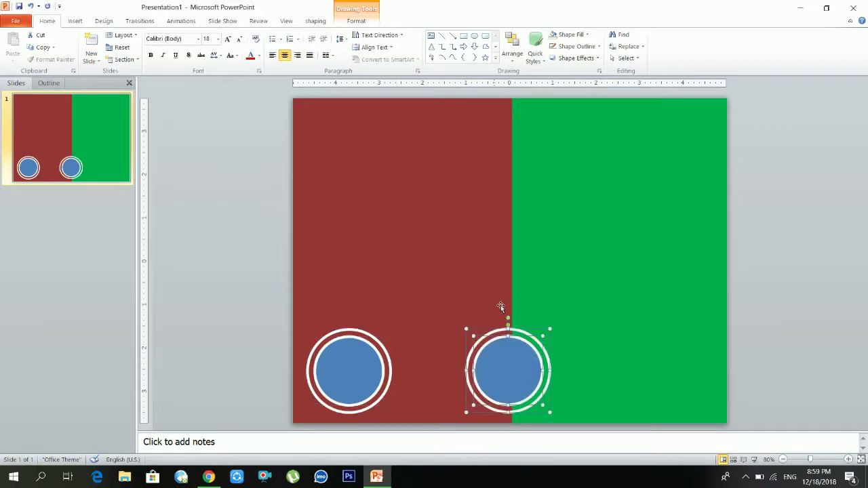
{"action": "mouse_move", "coordinate": [508, 366]}
{"action": "left_mouse_down"}
{"action": "mouse_move", "coordinate": [509, 181]}
{"action": "mouse_move", "coordinate": [671, 180]}
{"action": "left_mouse_up"}
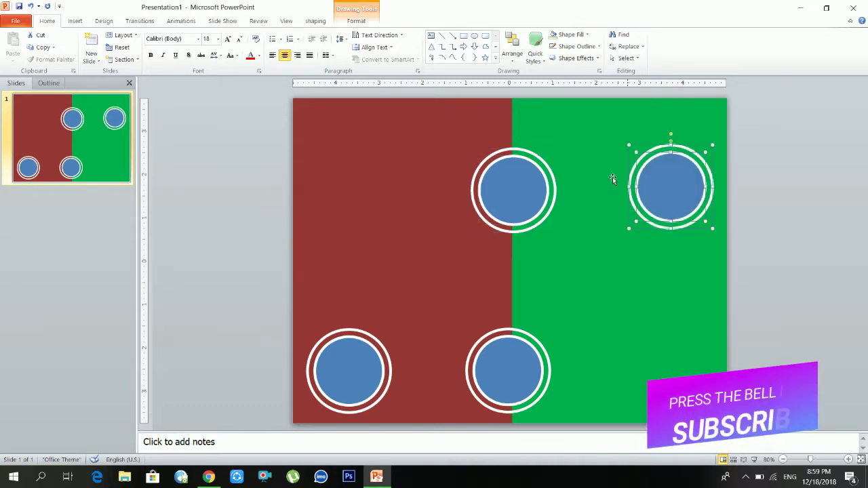
Step: Link the two bottom circles with a white 4½ pt line
{"action": "left_click", "coordinate": [324, 364]}
{"action": "left_click", "coordinate": [398, 375]}
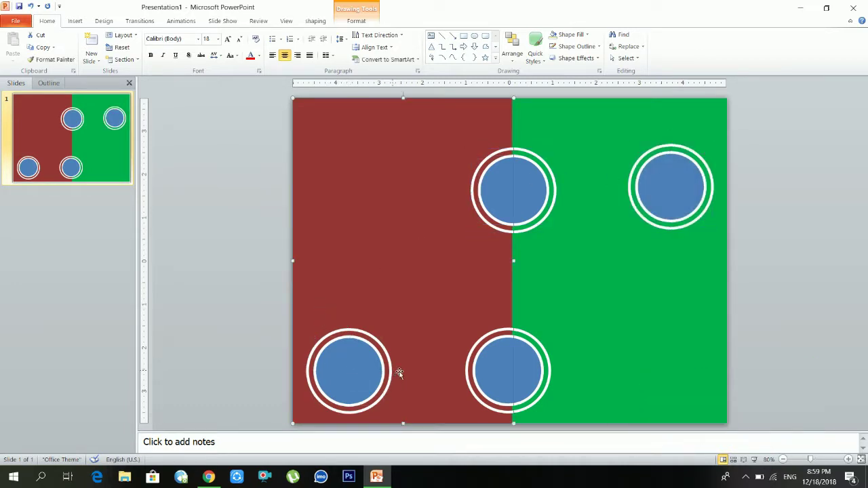
{"action": "left_click", "coordinate": [442, 36]}
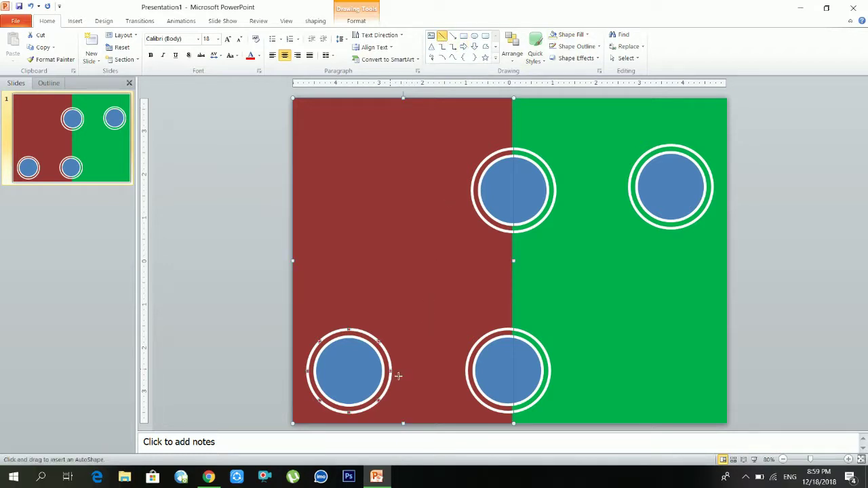
{"action": "left_click_drag", "start_coordinate": [402, 376], "coordinate": [468, 373]}
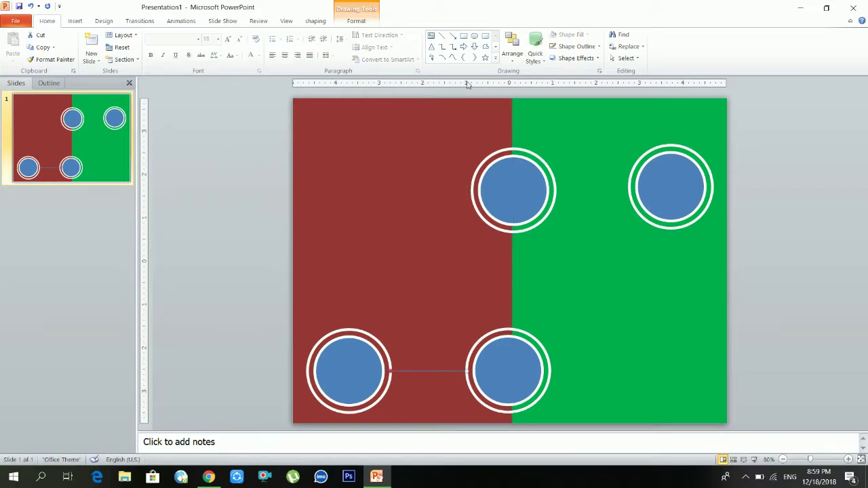
{"action": "left_click", "coordinate": [599, 46]}
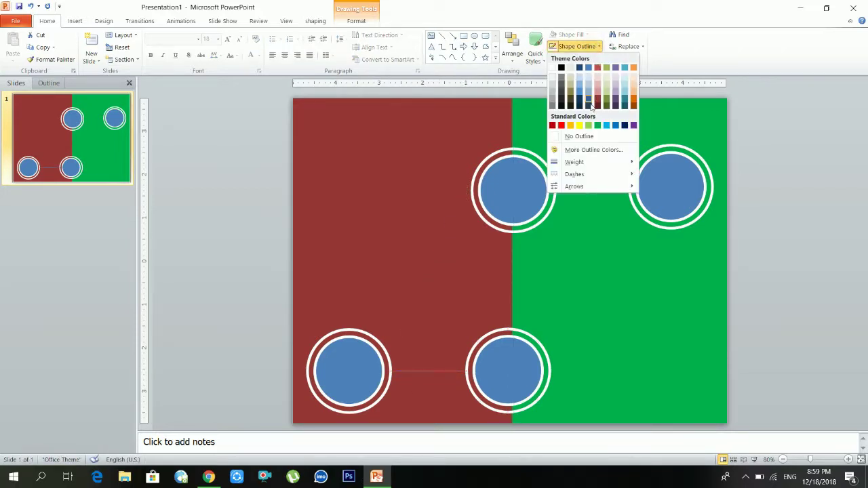
{"action": "mouse_move", "coordinate": [575, 162]}
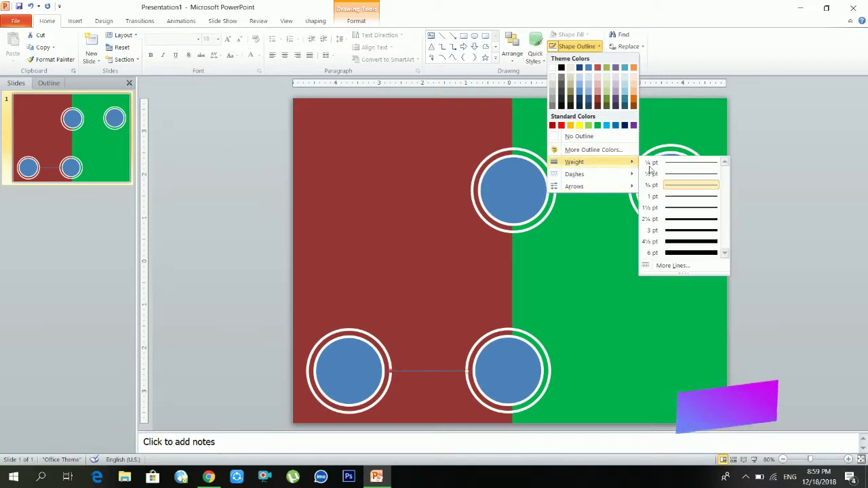
{"action": "left_click", "coordinate": [678, 243]}
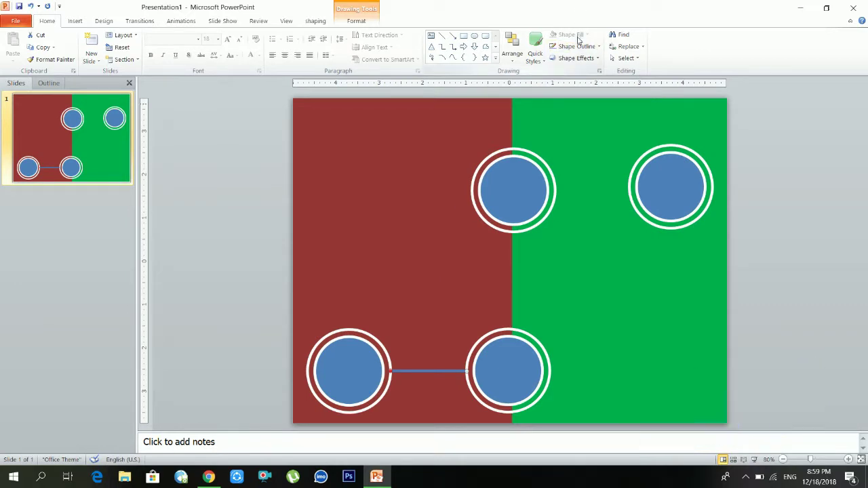
{"action": "left_click", "coordinate": [557, 49]}
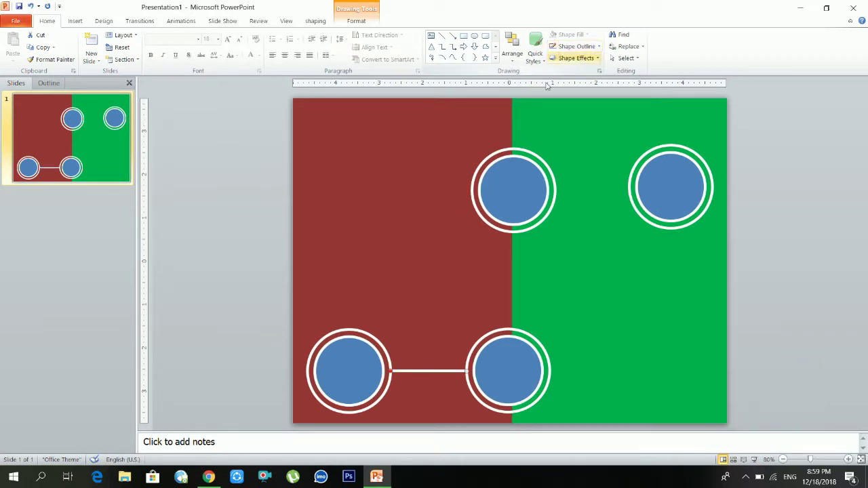
{"action": "left_click", "coordinate": [438, 403]}
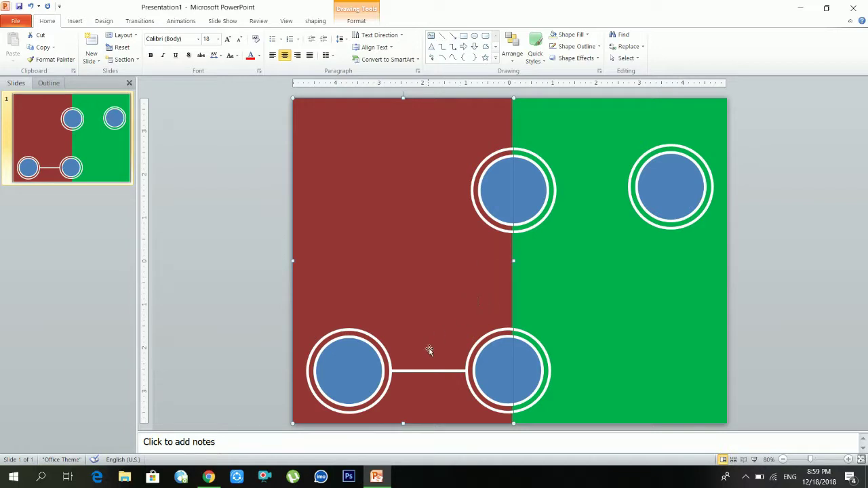
Step: Copy the white connector up between the two top circles
{"action": "left_click", "coordinate": [435, 378]}
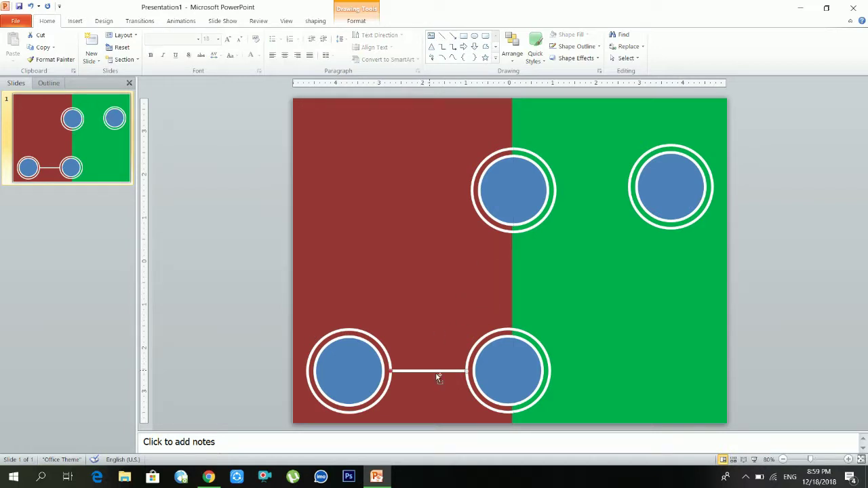
{"action": "left_click_drag", "start_coordinate": [437, 378], "coordinate": [602, 189]}
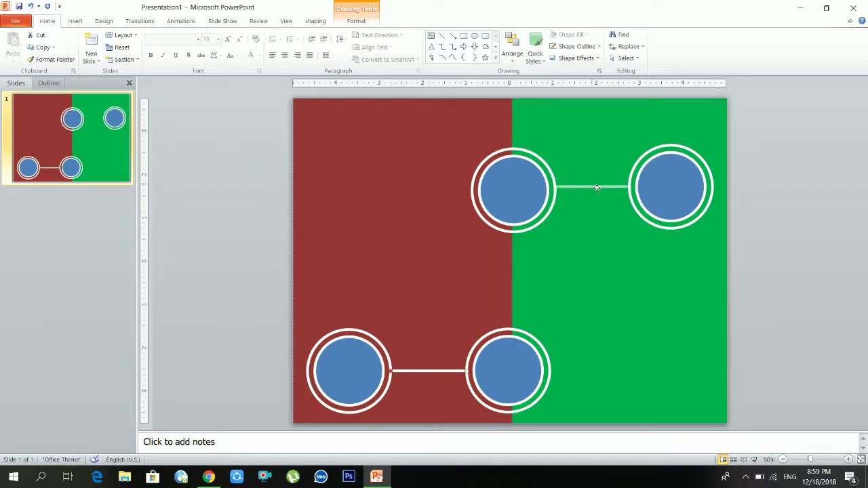
{"action": "left_click", "coordinate": [603, 156]}
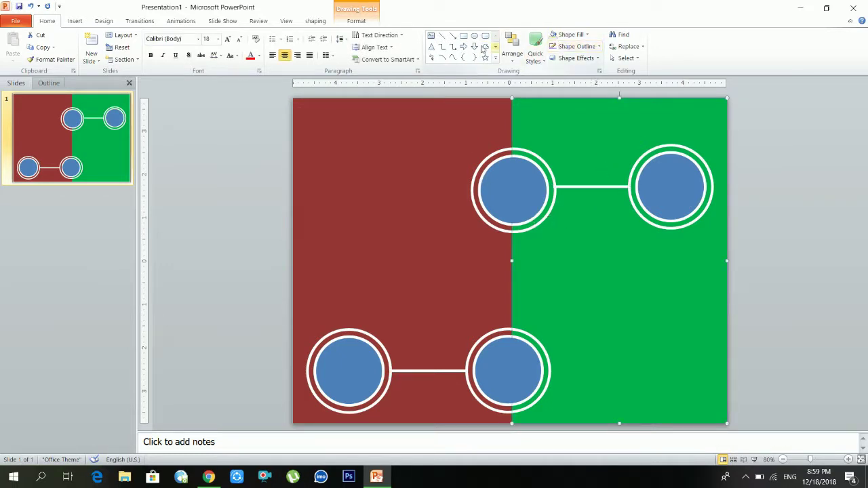
Step: Draw a 4½ pt vertical line from the top circle down to the bottom-right circle
{"action": "left_click", "coordinate": [442, 36]}
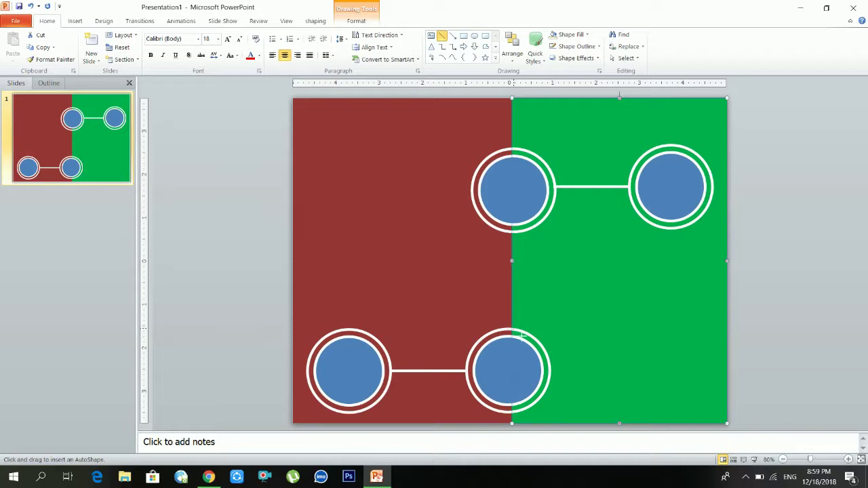
{"action": "left_click_drag", "start_coordinate": [522, 338], "coordinate": [513, 231]}
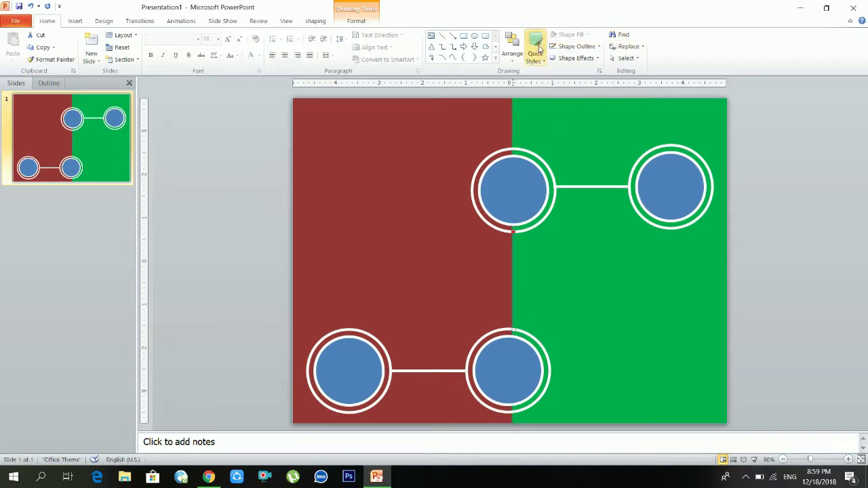
{"action": "left_click", "coordinate": [585, 47]}
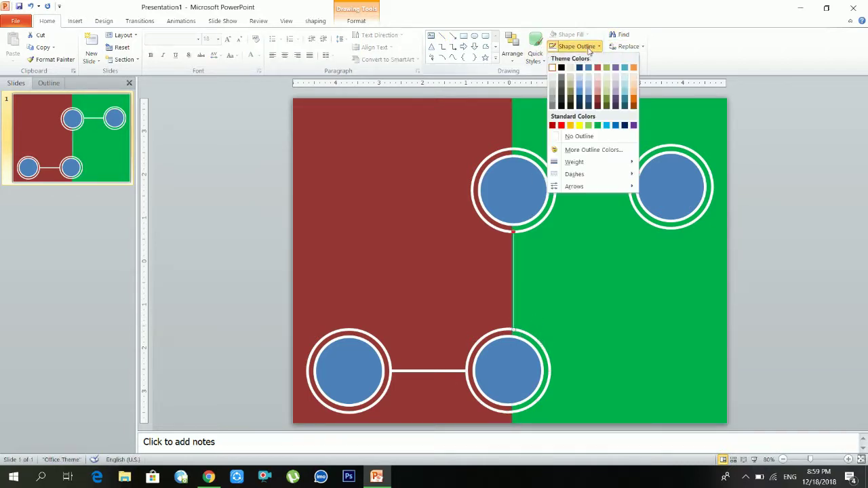
{"action": "mouse_move", "coordinate": [574, 162]}
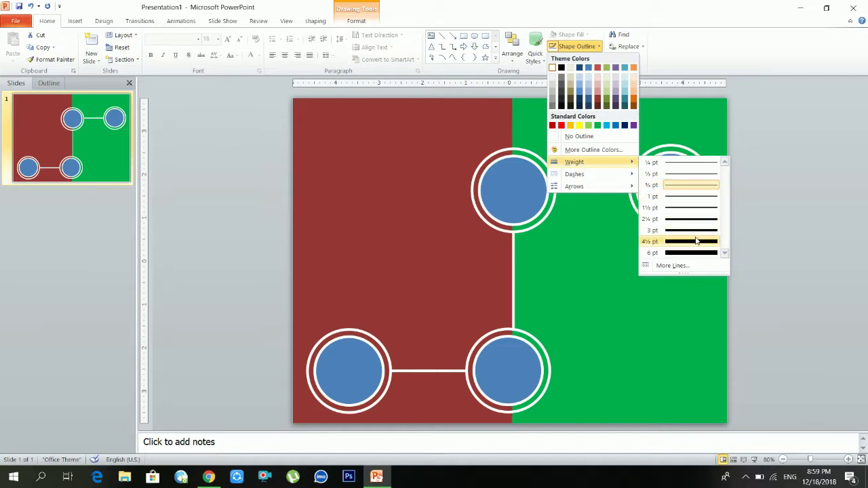
{"action": "left_click", "coordinate": [697, 241]}
{"action": "left_click", "coordinate": [589, 277]}
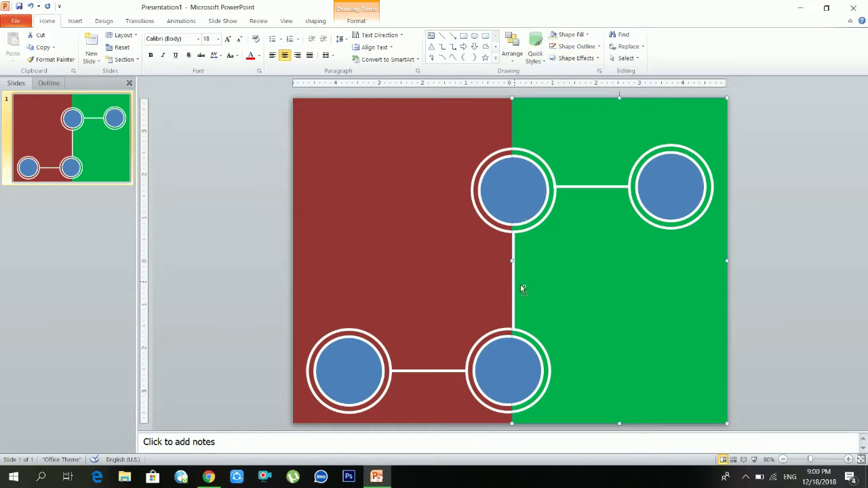
Step: Undo the accidental panel move and extend the vertical line up to the slide top
{"action": "mouse_move", "coordinate": [522, 290]}
{"action": "left_mouse_down"}
{"action": "mouse_move", "coordinate": [517, 148]}
{"action": "mouse_move", "coordinate": [517, 156]}
{"action": "left_mouse_up"}
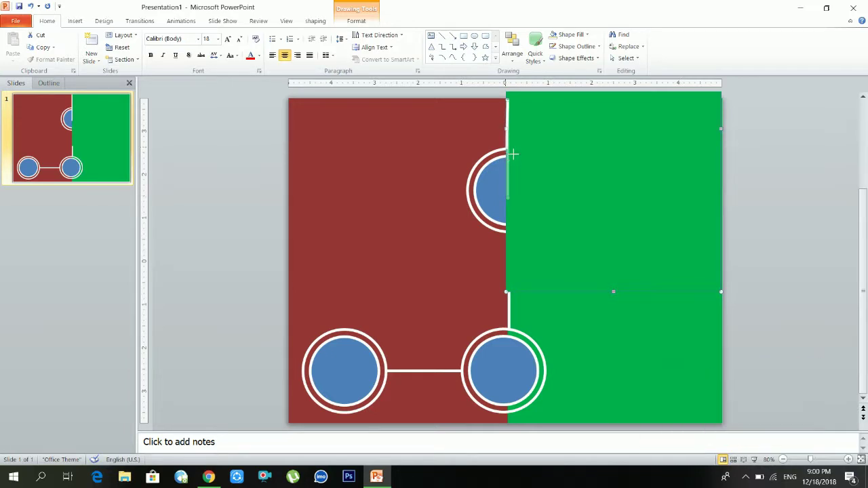
{"action": "key", "text": "ctrl+z"}
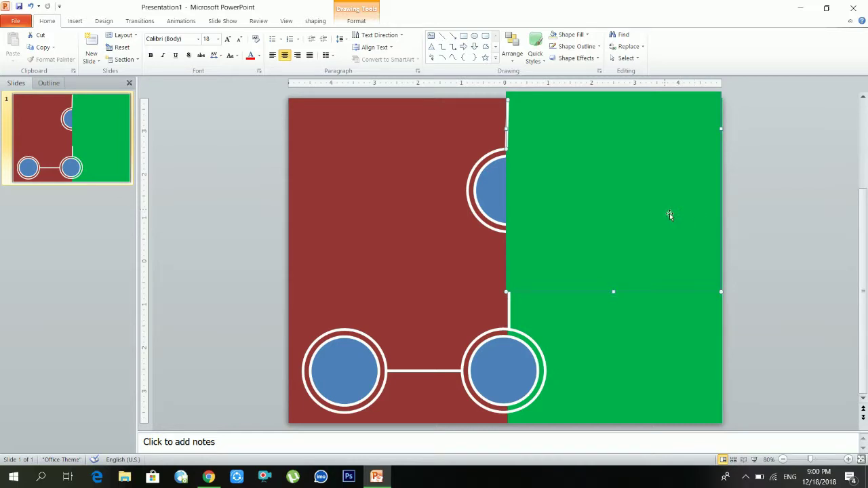
{"action": "key", "text": "Delete"}
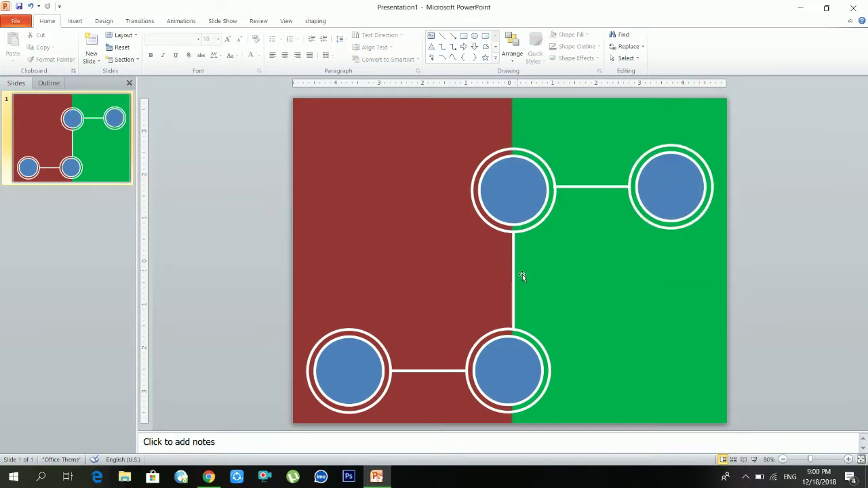
{"action": "left_click", "coordinate": [521, 279]}
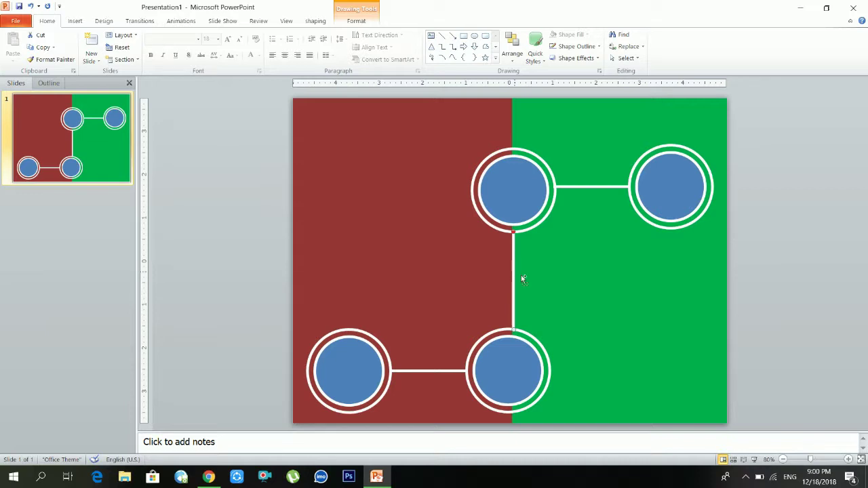
{"action": "mouse_move", "coordinate": [523, 283]}
{"action": "left_mouse_down"}
{"action": "mouse_move", "coordinate": [517, 131]}
{"action": "mouse_move", "coordinate": [514, 197]}
{"action": "left_mouse_up"}
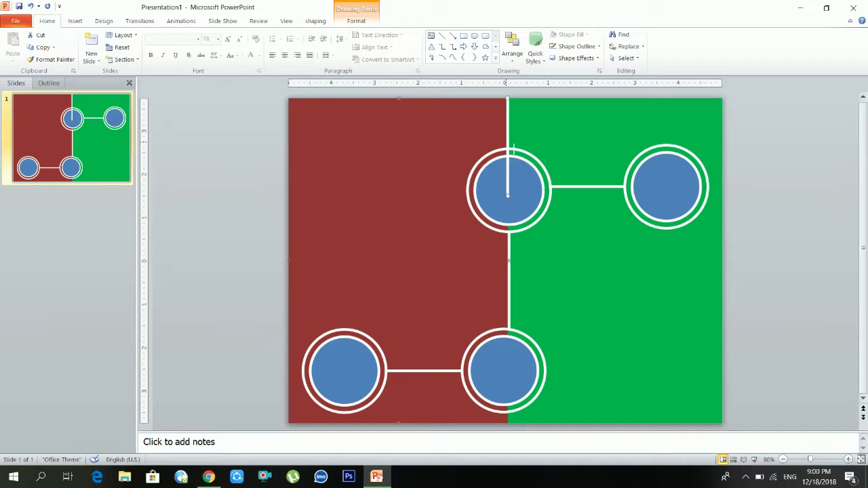
{"action": "left_click", "coordinate": [513, 159]}
{"action": "left_click_drag", "start_coordinate": [508, 196], "coordinate": [510, 185]}
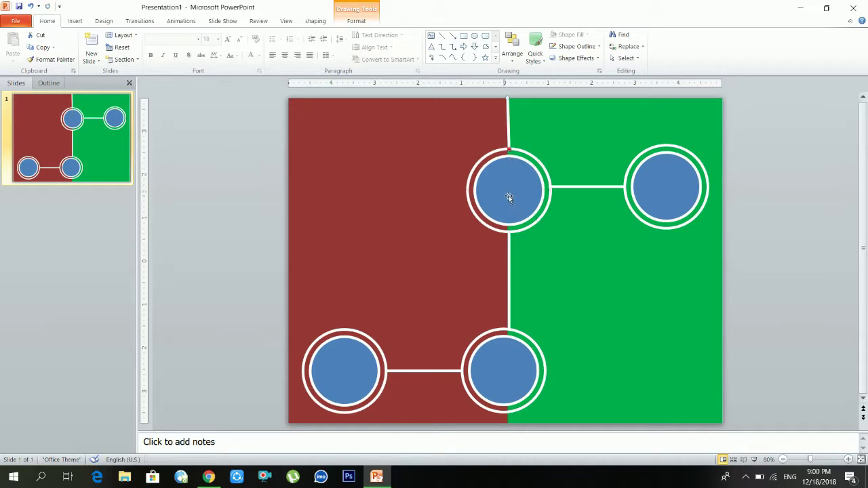
{"action": "left_click", "coordinate": [511, 99]}
{"action": "left_click", "coordinate": [519, 120]}
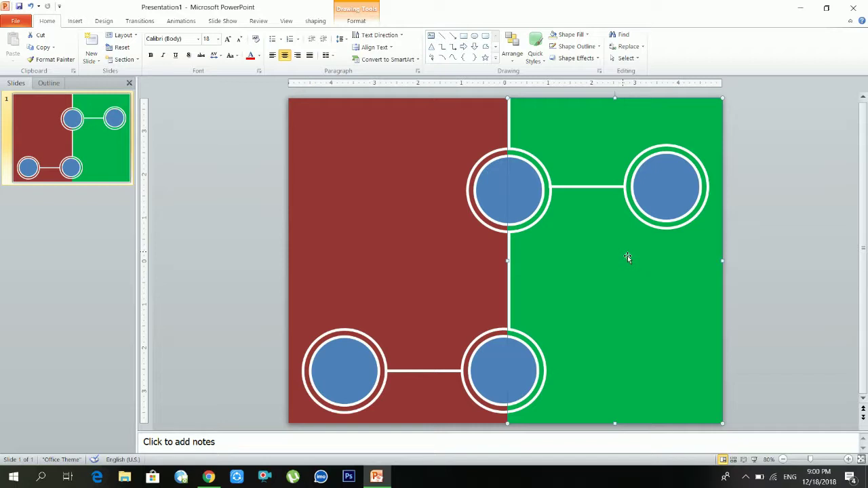
{"action": "left_click", "coordinate": [323, 369]}
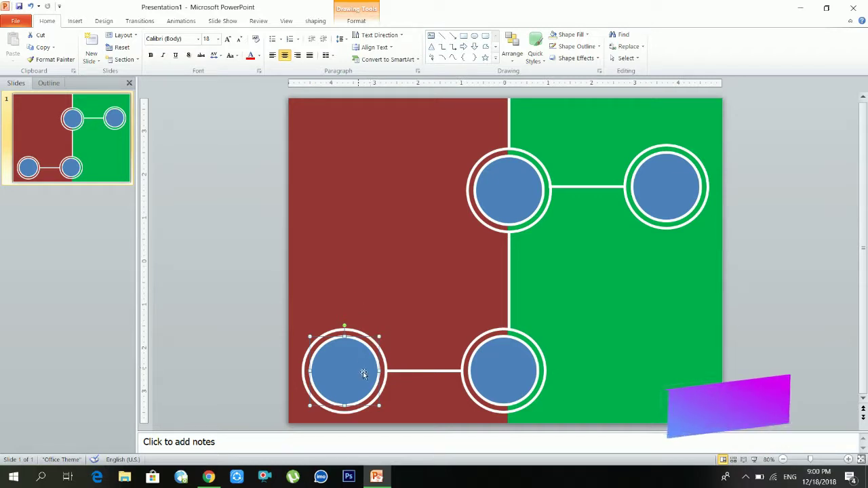
Step: Fill the bottom-left circle with the photo of the man in a blue T-shirt
{"action": "left_click", "coordinate": [75, 21]}
{"action": "left_click", "coordinate": [39, 46]}
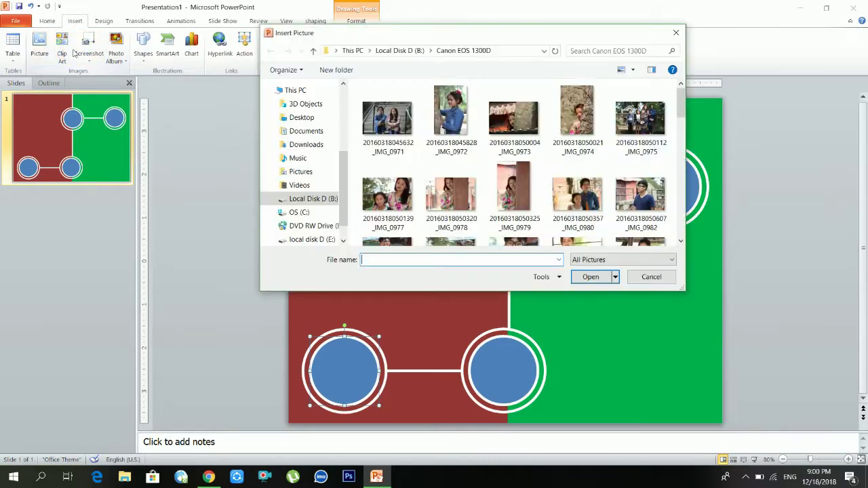
{"action": "scroll", "coordinate": [527, 157], "scroll_direction": "down", "scroll_amount": 1}
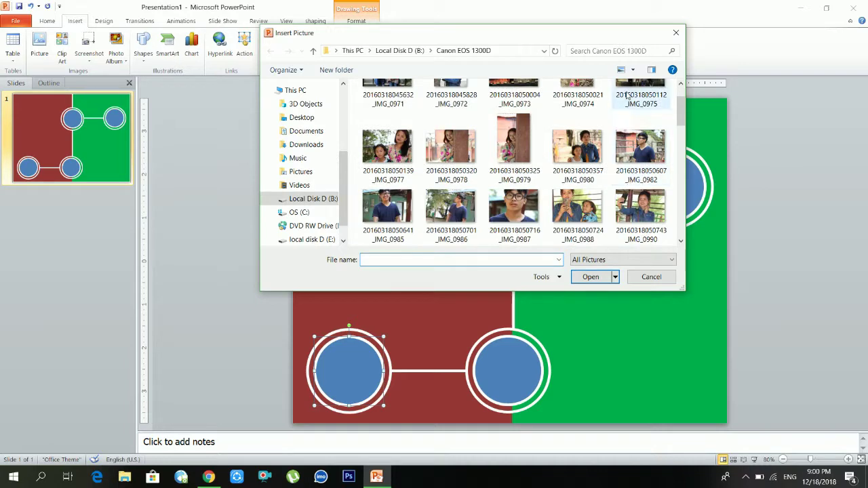
{"action": "left_click", "coordinate": [641, 145]}
{"action": "left_click", "coordinate": [590, 276]}
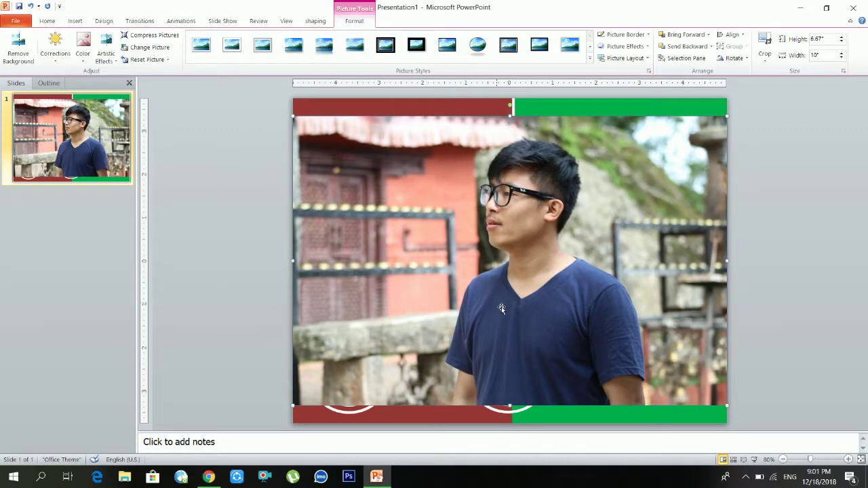
{"action": "key", "text": "Delete"}
{"action": "left_click", "coordinate": [361, 371]}
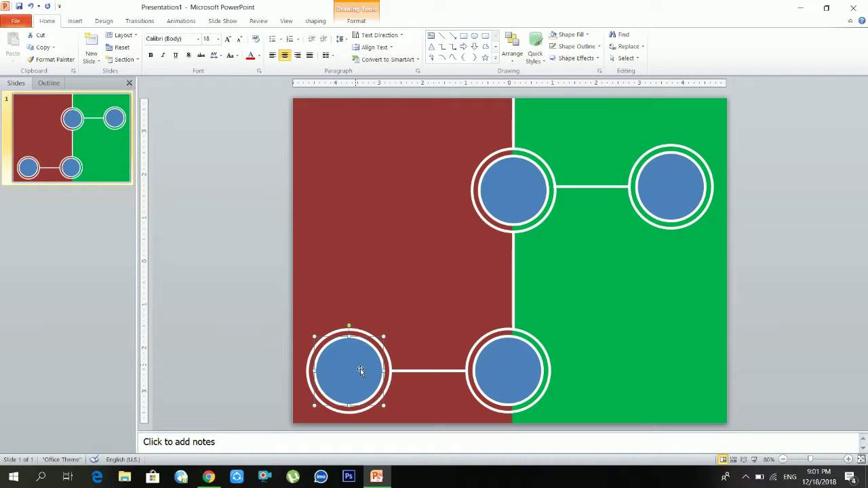
{"action": "left_click", "coordinate": [571, 34]}
{"action": "left_click", "coordinate": [574, 151]}
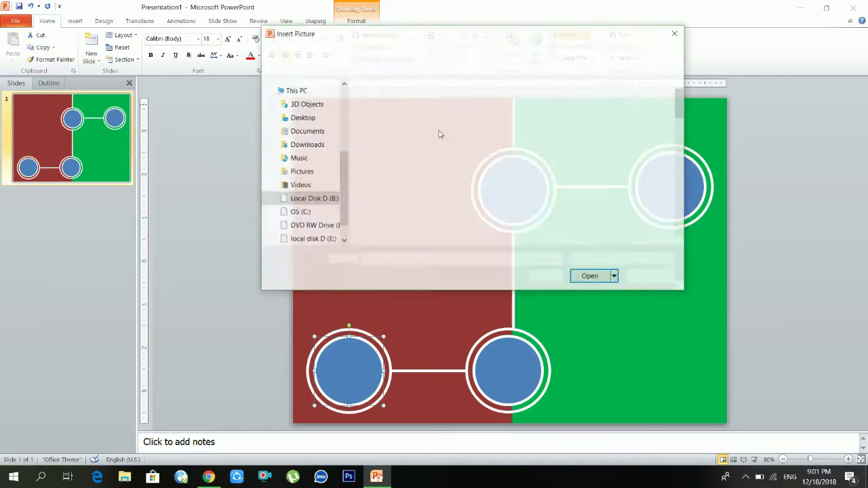
{"action": "left_click", "coordinate": [638, 203]}
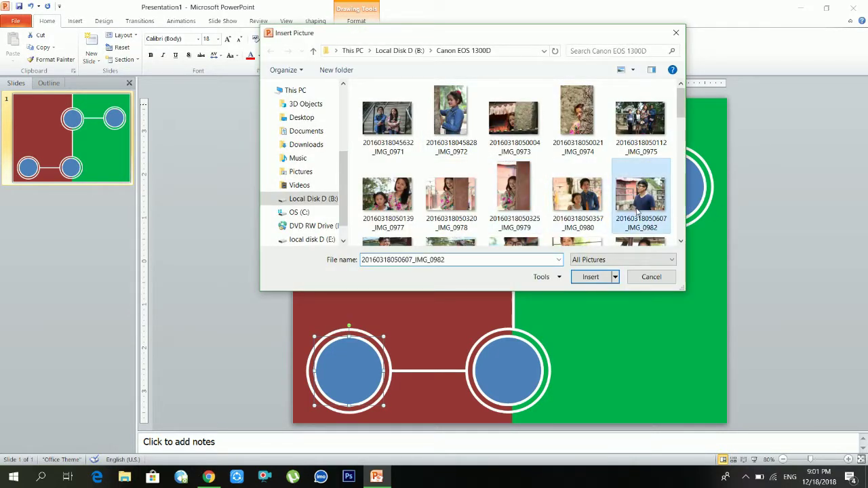
{"action": "left_click", "coordinate": [592, 277]}
Step: Fill the bottom-right circle with the close-up photo of the man in glasses
{"action": "left_click", "coordinate": [484, 392]}
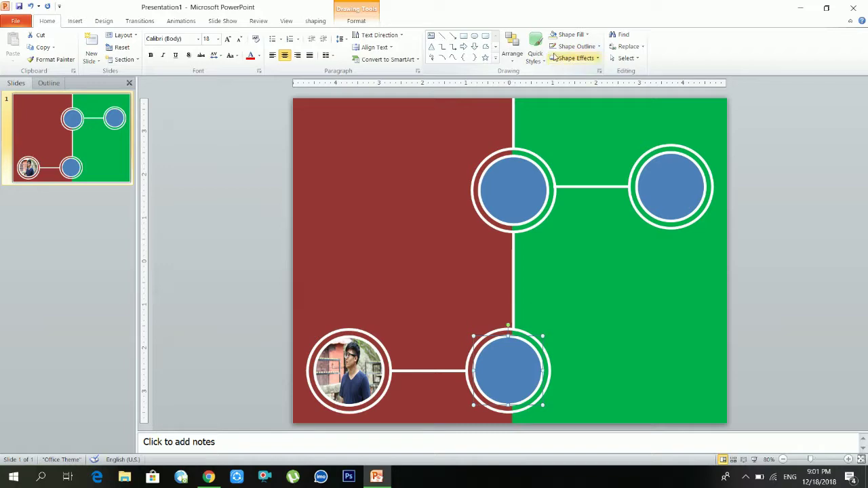
{"action": "left_click", "coordinate": [569, 35]}
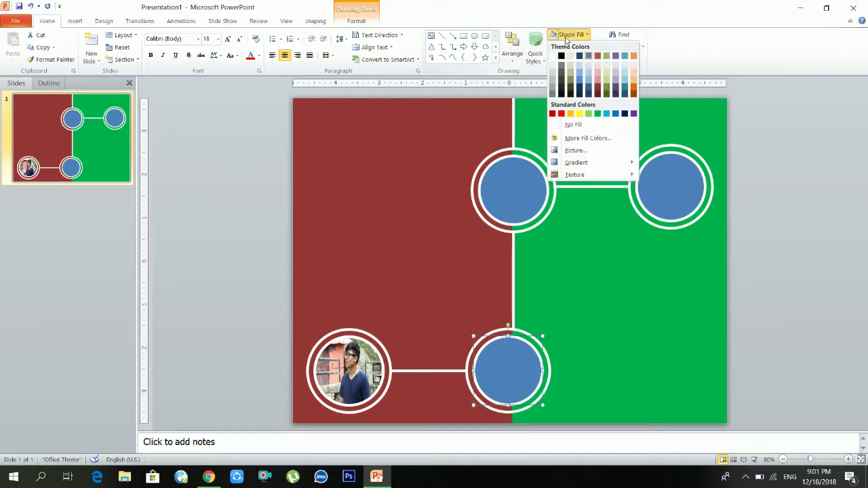
{"action": "left_click", "coordinate": [576, 150]}
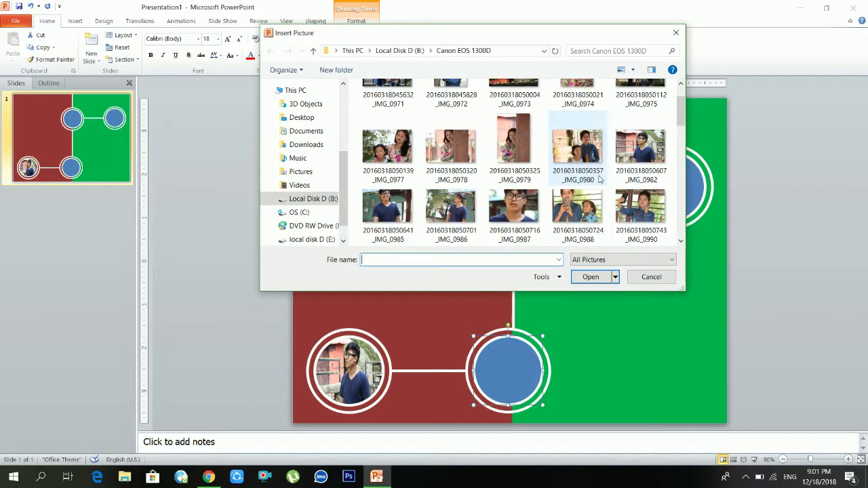
{"action": "scroll", "coordinate": [599, 179], "scroll_direction": "down", "scroll_amount": 3}
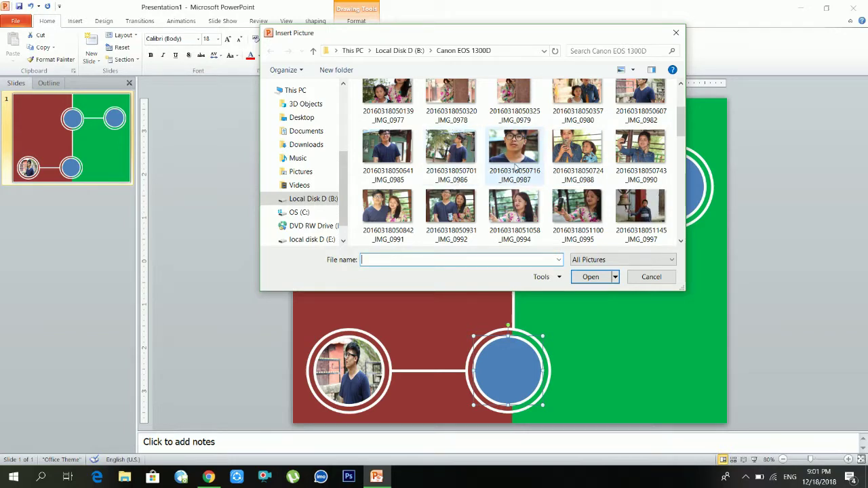
{"action": "left_click", "coordinate": [506, 152]}
{"action": "left_click", "coordinate": [587, 277]}
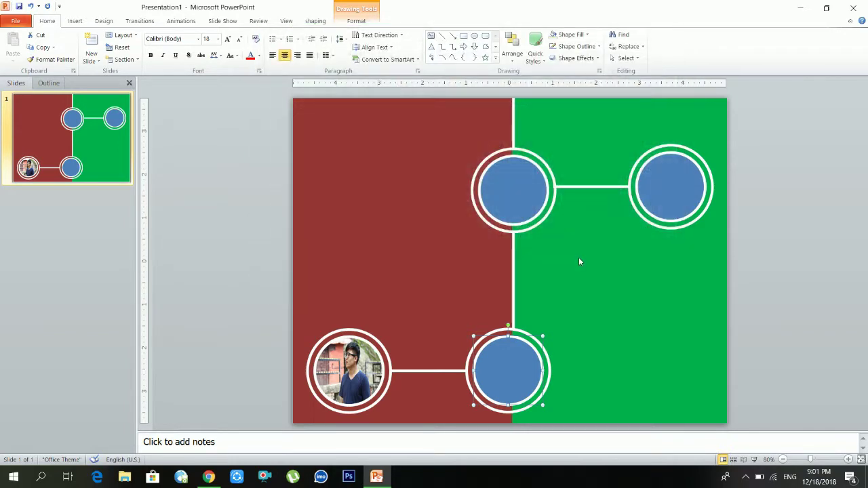
Step: Fill the upper-left circle with the purple flower photo
{"action": "left_click", "coordinate": [525, 179]}
{"action": "left_click", "coordinate": [577, 34]}
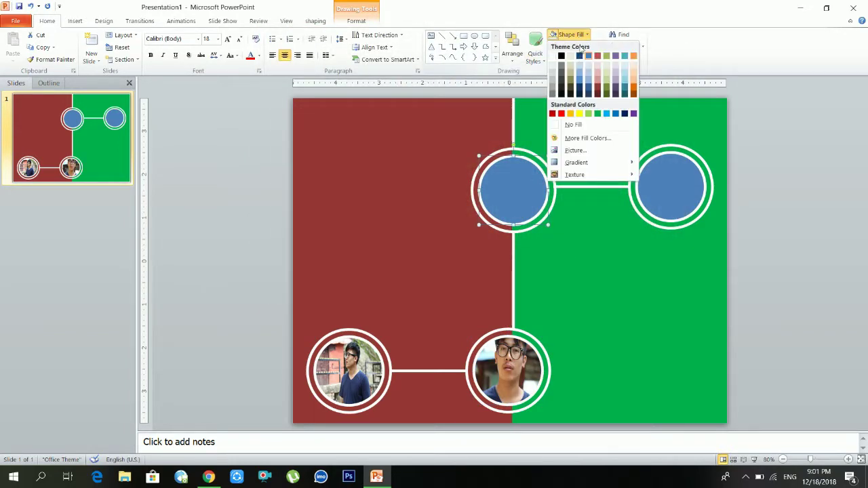
{"action": "left_click", "coordinate": [582, 152]}
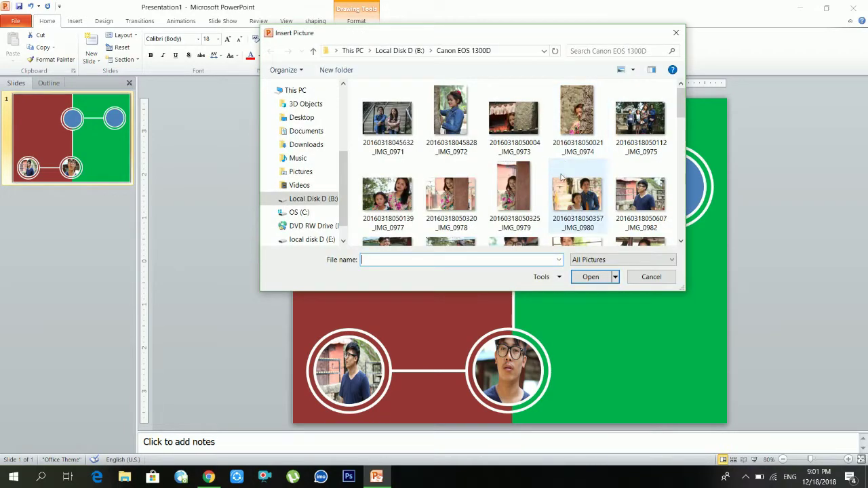
{"action": "scroll", "coordinate": [564, 175], "scroll_direction": "down", "scroll_amount": 2}
{"action": "scroll", "coordinate": [564, 177], "scroll_direction": "down", "scroll_amount": 2}
{"action": "scroll", "coordinate": [562, 178], "scroll_direction": "down", "scroll_amount": 2}
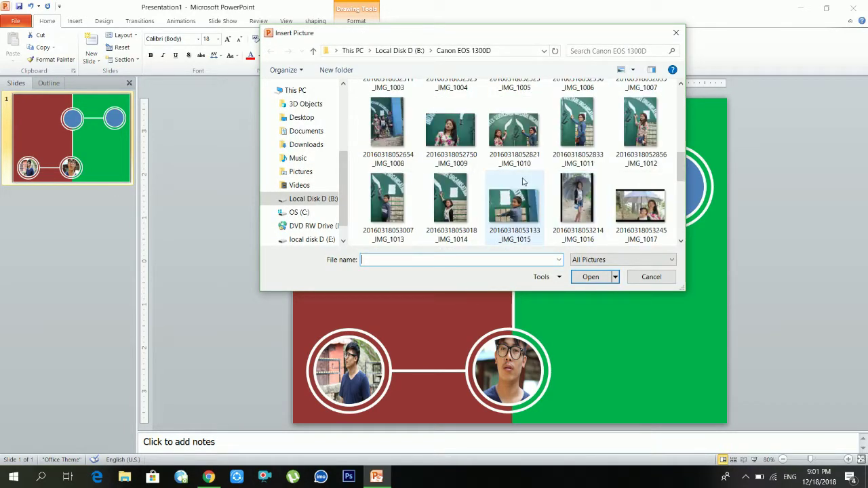
{"action": "scroll", "coordinate": [546, 204], "scroll_direction": "down", "scroll_amount": 3}
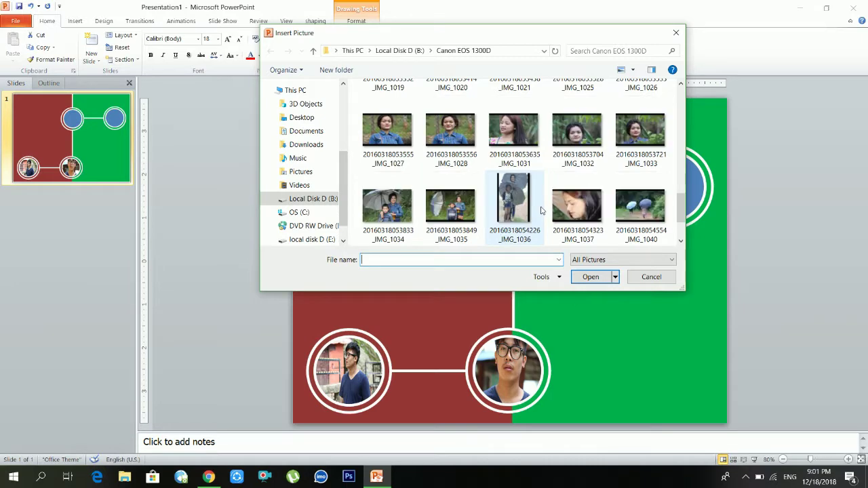
{"action": "scroll", "coordinate": [542, 207], "scroll_direction": "down", "scroll_amount": 1}
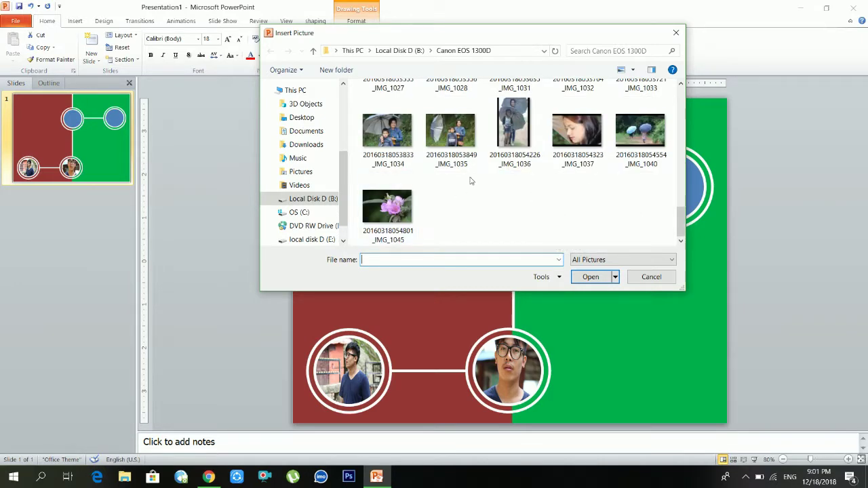
{"action": "left_click", "coordinate": [387, 207]}
{"action": "left_click", "coordinate": [593, 276]}
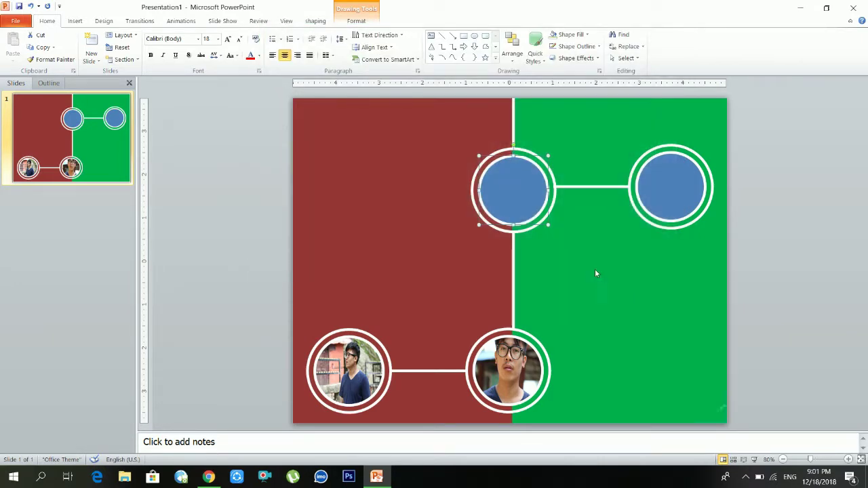
Step: Fill the upper-right circle with the pink flower photo
{"action": "left_click", "coordinate": [676, 193]}
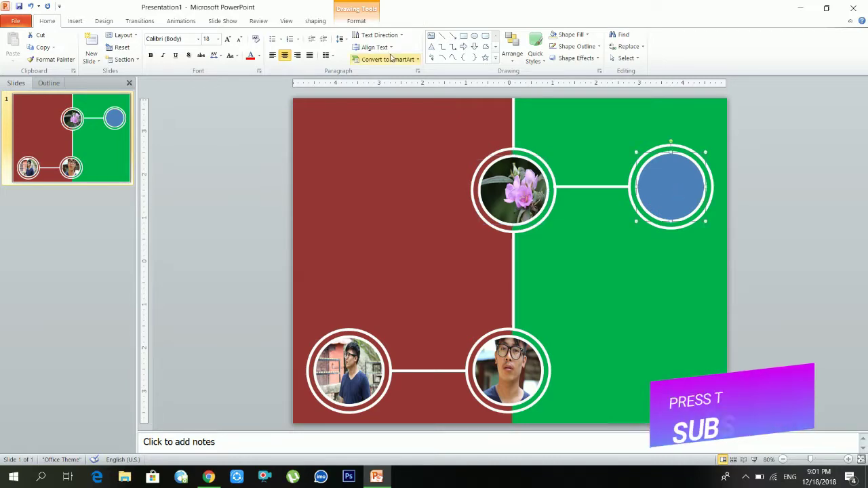
{"action": "left_click", "coordinate": [582, 34]}
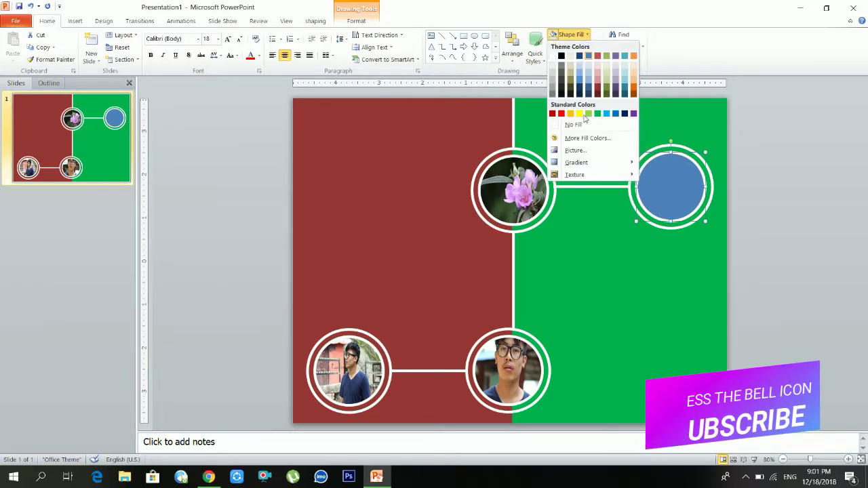
{"action": "left_click", "coordinate": [580, 153]}
{"action": "scroll", "coordinate": [601, 165], "scroll_direction": "down", "scroll_amount": 2}
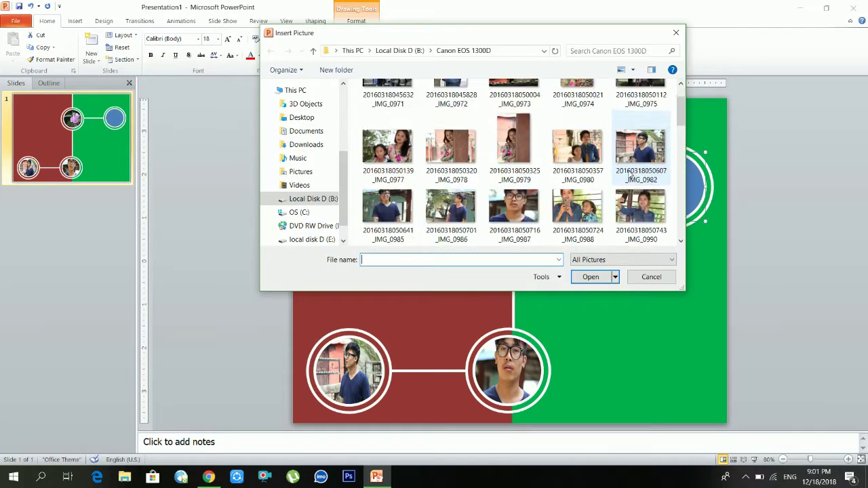
{"action": "scroll", "coordinate": [601, 165], "scroll_direction": "down", "scroll_amount": 2}
{"action": "left_click", "coordinate": [601, 147]}
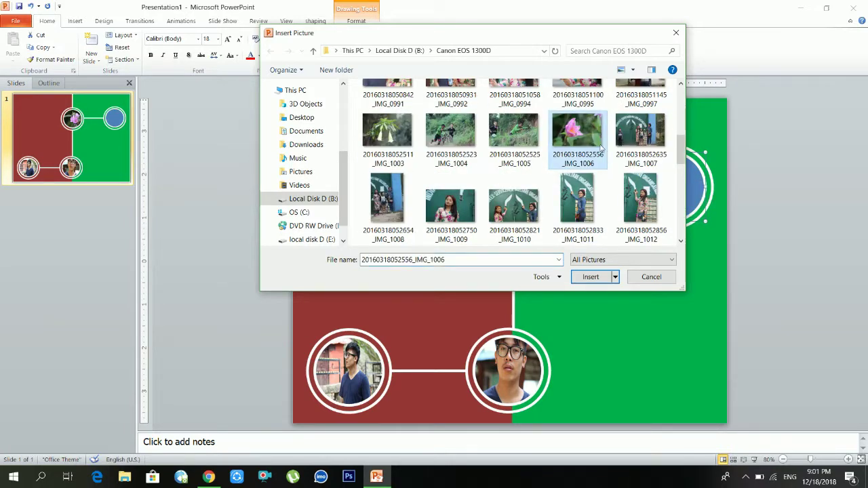
{"action": "left_click", "coordinate": [609, 276]}
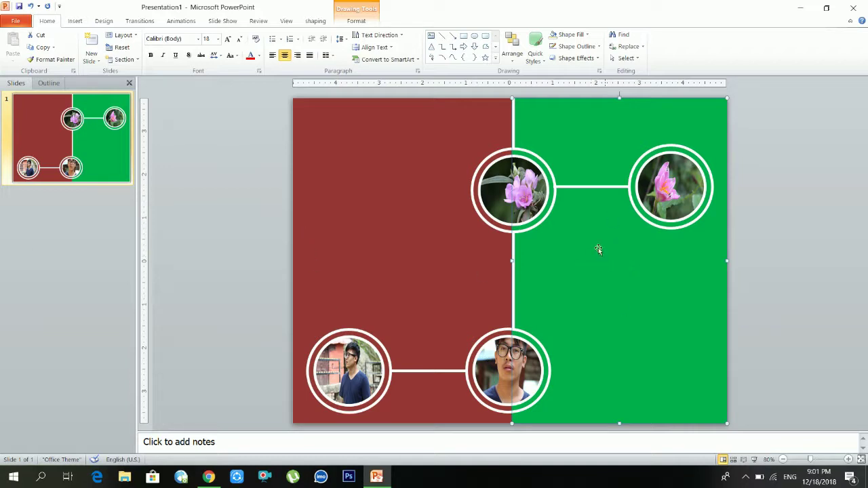
Step: Duplicate the vertical white dividing line to extend from the outer circles
{"action": "left_click", "coordinate": [520, 306]}
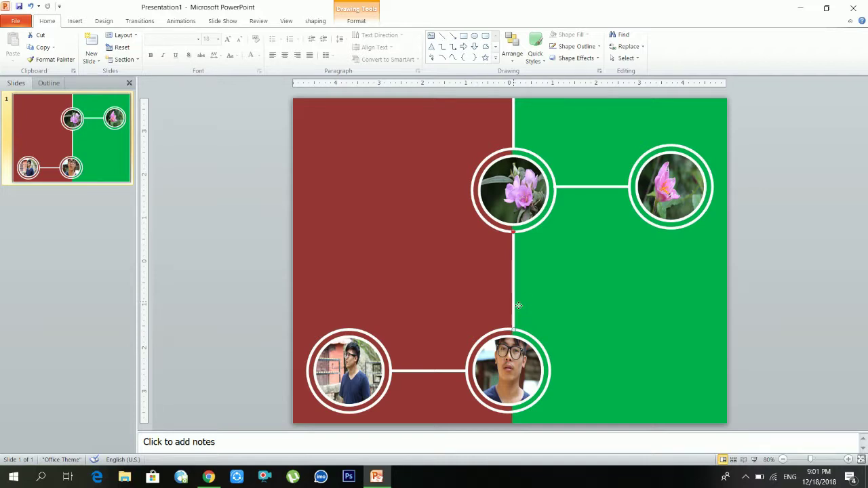
{"action": "mouse_move", "coordinate": [523, 309]}
{"action": "left_mouse_down"}
{"action": "mouse_move", "coordinate": [352, 306]}
{"action": "mouse_move", "coordinate": [673, 302]}
{"action": "mouse_move", "coordinate": [677, 292]}
{"action": "left_mouse_up"}
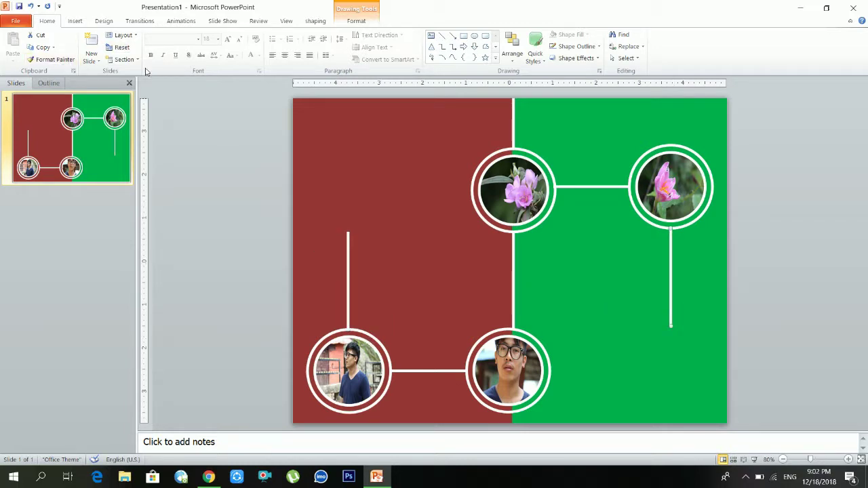
{"action": "left_click", "coordinate": [475, 37]}
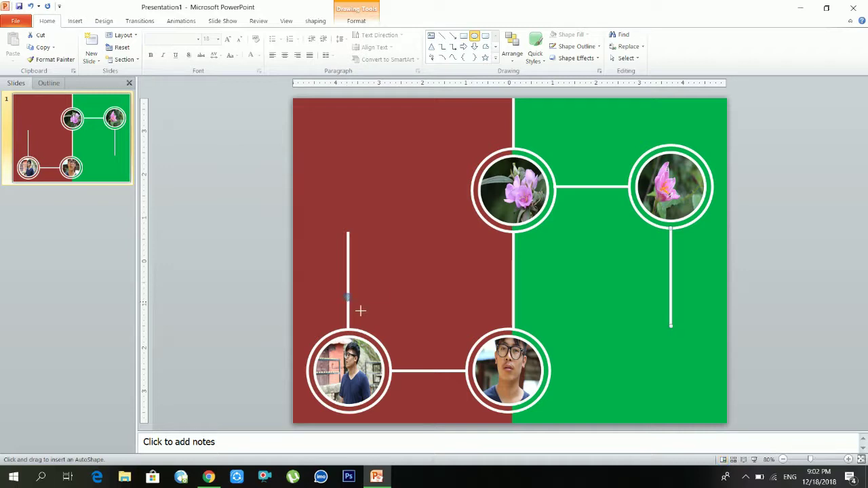
Step: Draw a small red dot on the left vertical line
{"action": "left_click_drag", "start_coordinate": [361, 312], "coordinate": [356, 306]}
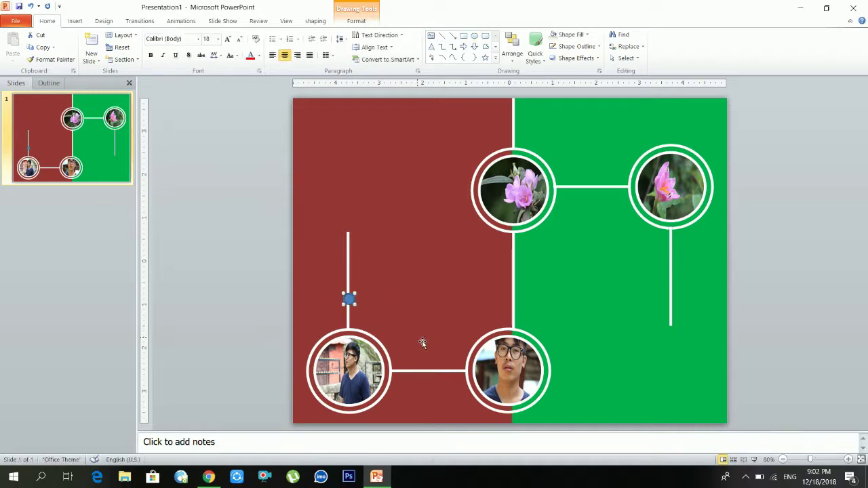
{"action": "key", "text": "Up"}
{"action": "key", "text": "Up"}
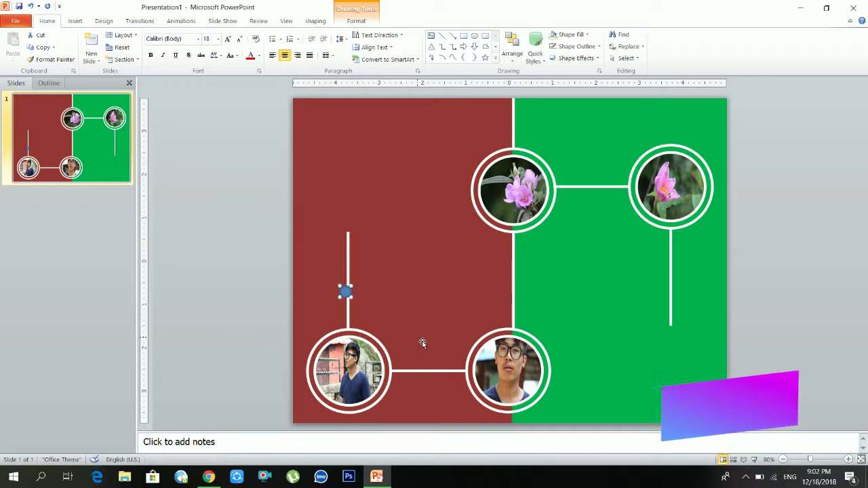
{"action": "key", "text": "Up"}
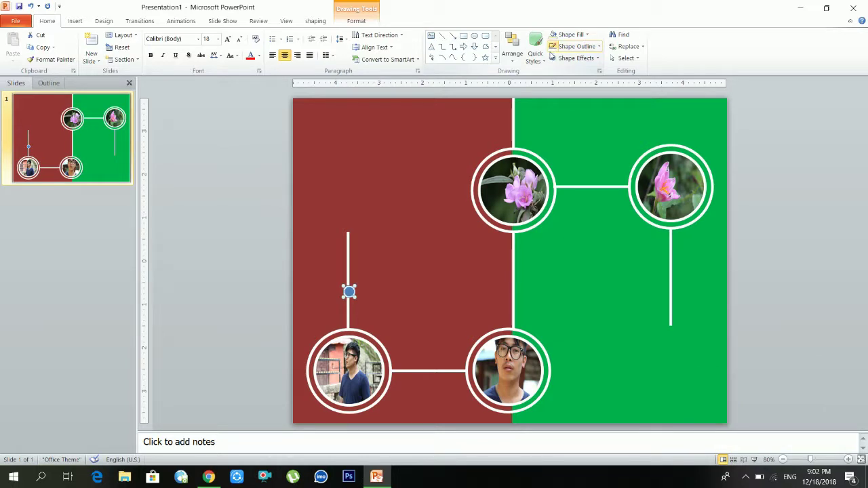
{"action": "left_click", "coordinate": [588, 34]}
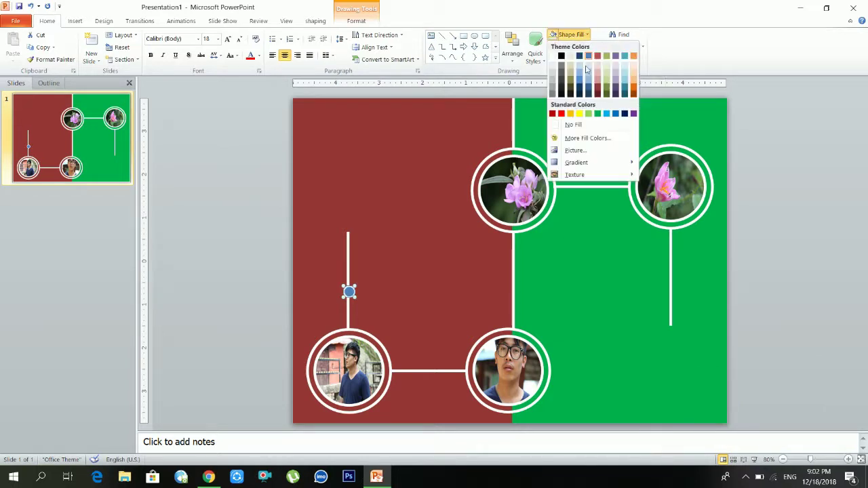
{"action": "left_click", "coordinate": [562, 114]}
{"action": "left_click", "coordinate": [367, 297]}
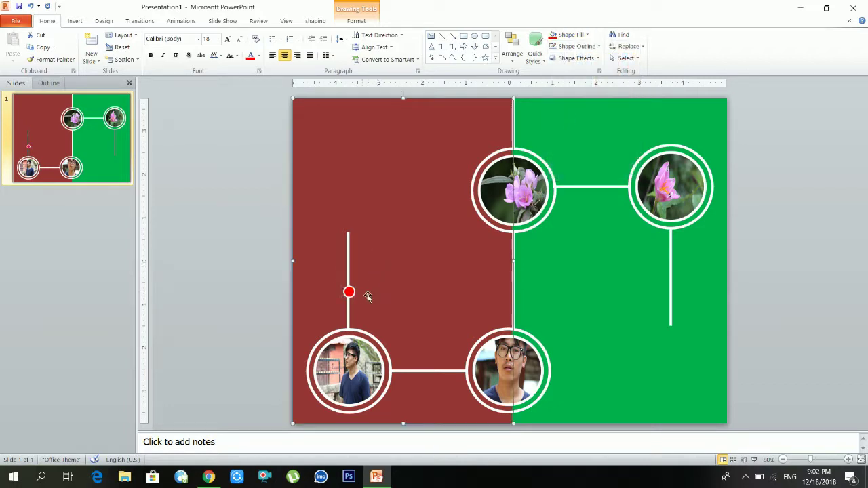
{"action": "left_click", "coordinate": [349, 292]}
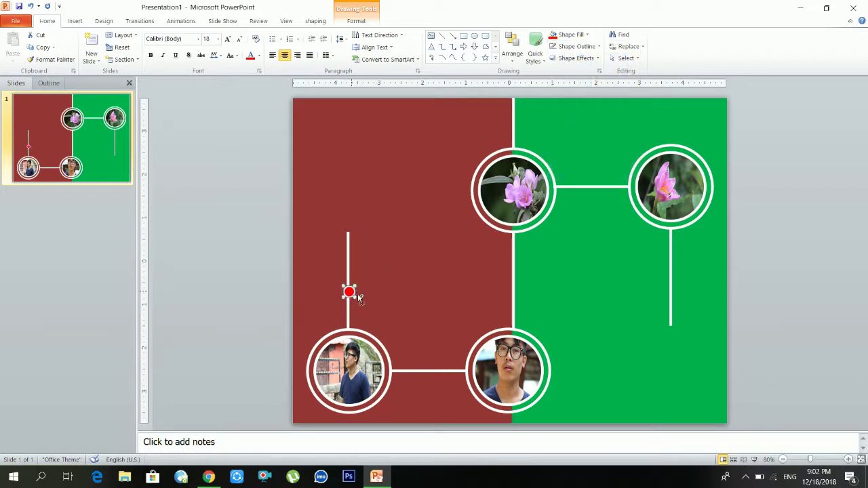
Step: Copy the red dot higher on the left line and twice onto the right line
{"action": "left_click_drag", "start_coordinate": [357, 293], "coordinate": [354, 242]}
{"action": "left_click_drag", "start_coordinate": [348, 237], "coordinate": [681, 266]}
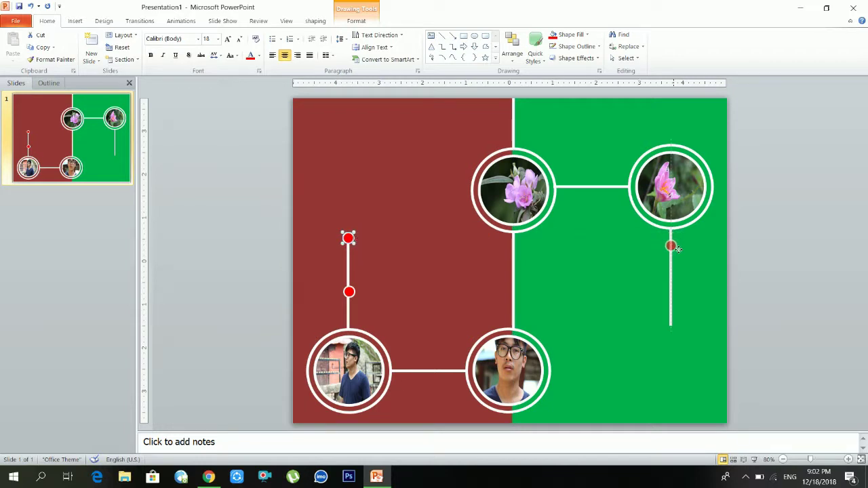
{"action": "left_click_drag", "start_coordinate": [682, 266], "coordinate": [676, 261]}
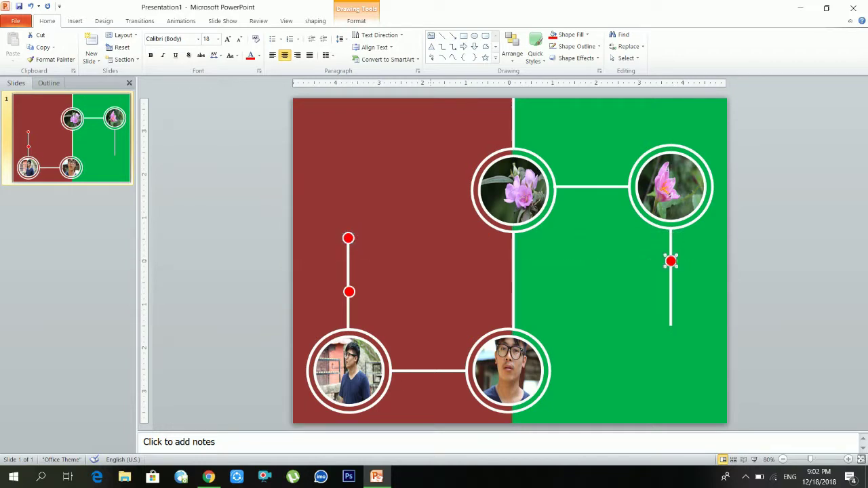
{"action": "left_click", "coordinate": [352, 295]}
{"action": "left_click_drag", "start_coordinate": [351, 293], "coordinate": [678, 326]}
{"action": "left_click", "coordinate": [516, 129]}
{"action": "left_click_drag", "start_coordinate": [521, 132], "coordinate": [599, 214]}
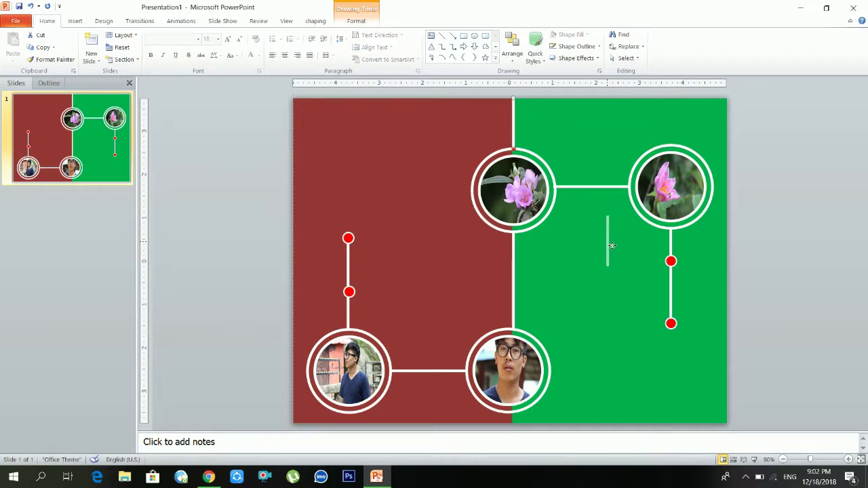
Step: Add short vertical stems on both connectors and a white, outline-free box atop the lower stem
{"action": "left_click_drag", "start_coordinate": [598, 187], "coordinate": [597, 238]}
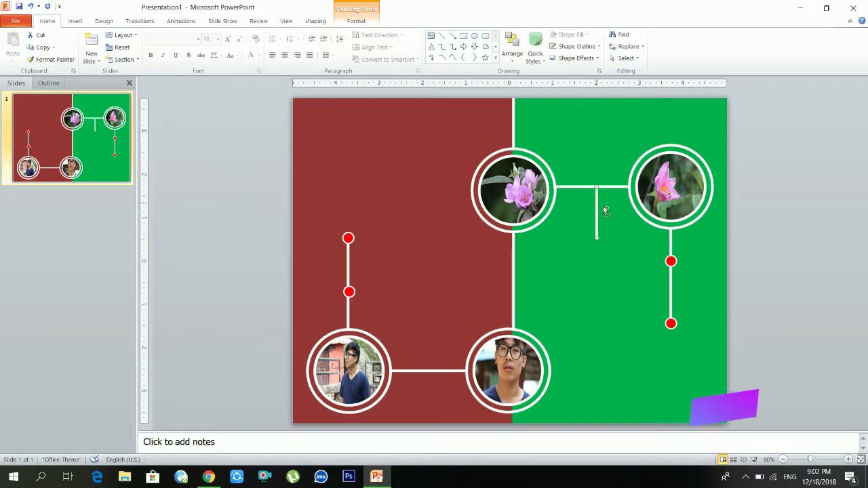
{"action": "left_click_drag", "start_coordinate": [601, 205], "coordinate": [431, 340]}
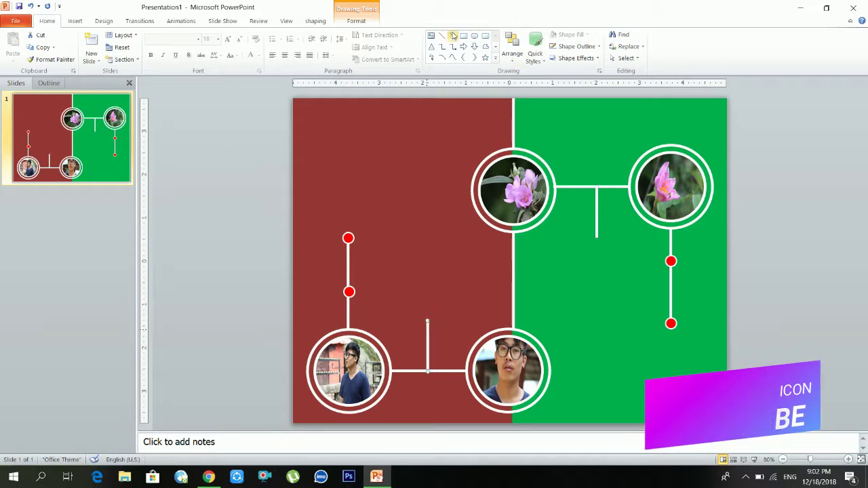
{"action": "mouse_move", "coordinate": [399, 286]}
{"action": "left_mouse_down"}
{"action": "mouse_move", "coordinate": [478, 327]}
{"action": "mouse_move", "coordinate": [452, 309]}
{"action": "mouse_move", "coordinate": [601, 258]}
{"action": "left_mouse_up"}
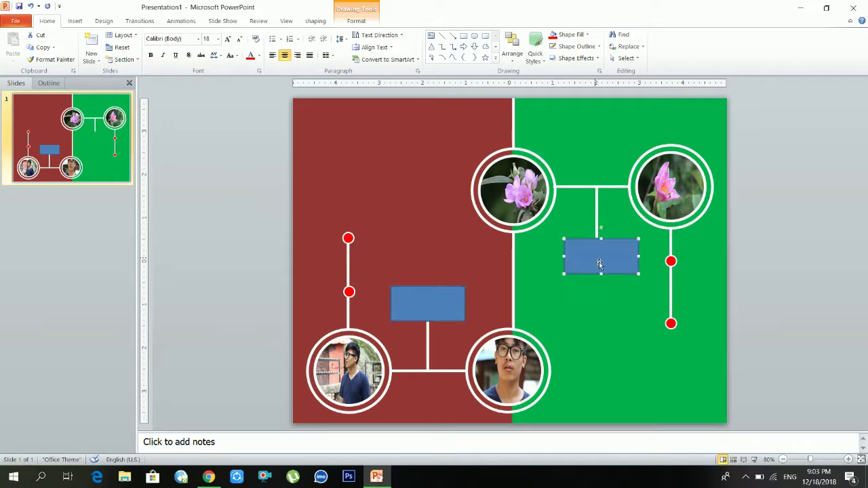
{"action": "left_click", "coordinate": [582, 34]}
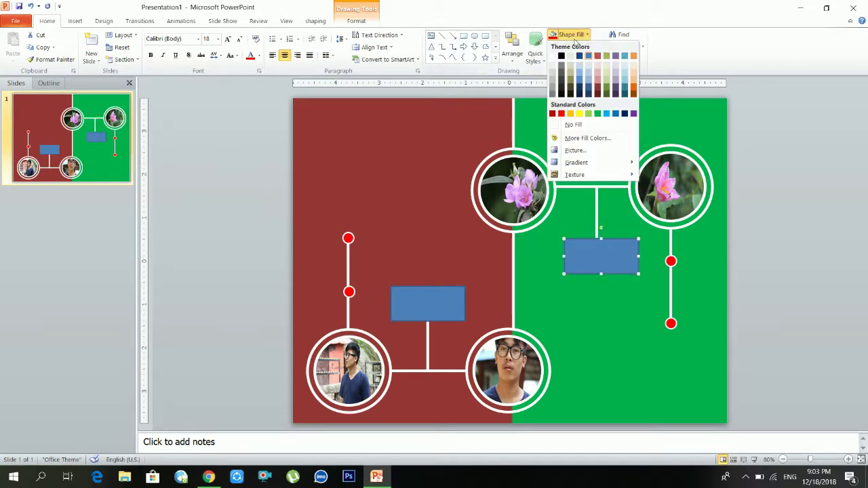
{"action": "left_click", "coordinate": [553, 57]}
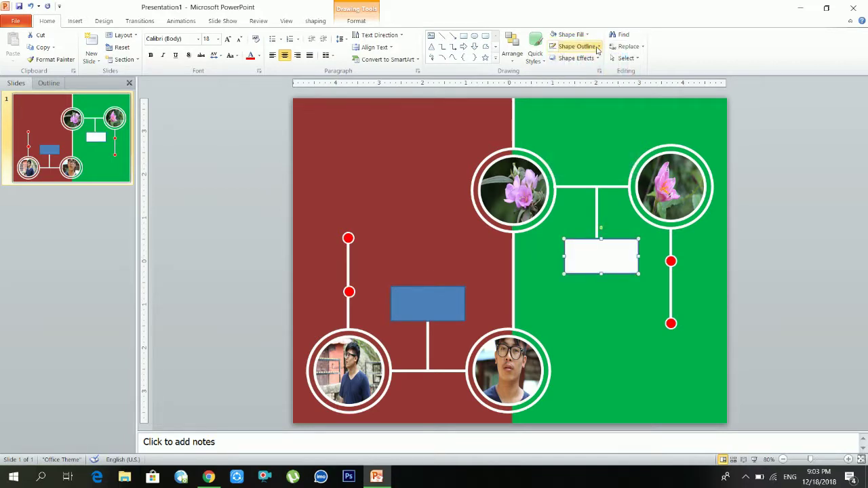
{"action": "left_click", "coordinate": [577, 46]}
{"action": "left_click", "coordinate": [589, 136]}
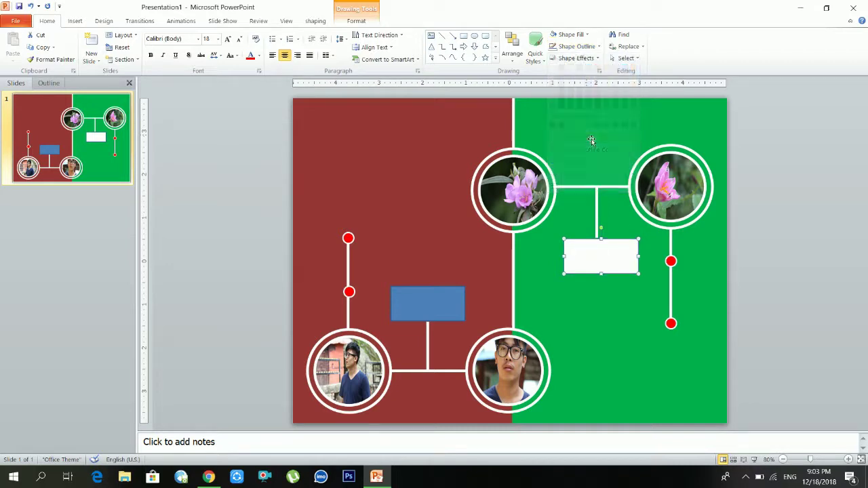
Step: Give the blue box on the red side a white fill and no outline
{"action": "left_click", "coordinate": [464, 316]}
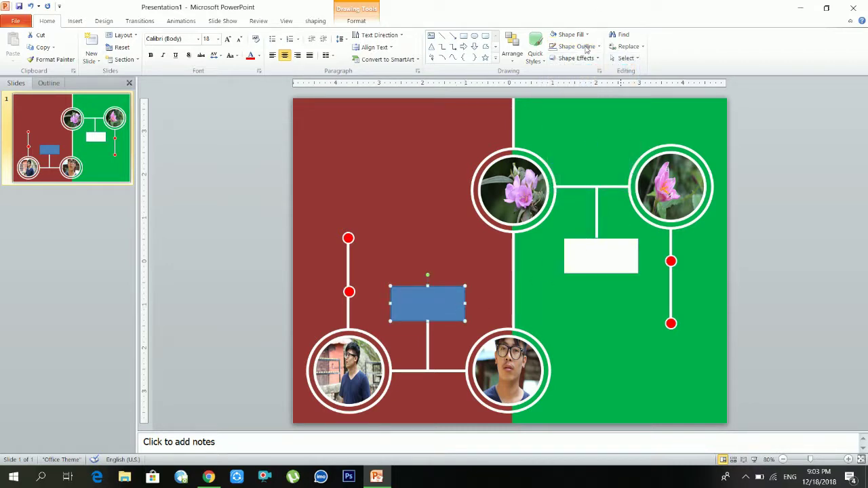
{"action": "left_click", "coordinate": [578, 46]}
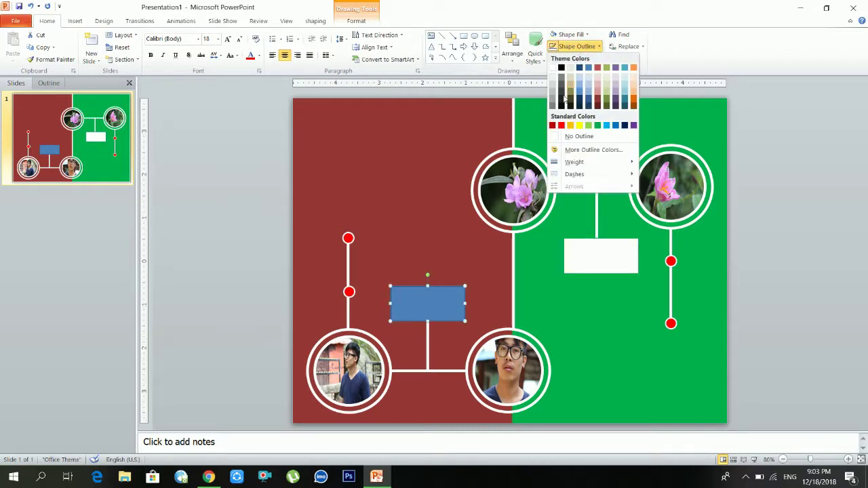
{"action": "left_click", "coordinate": [574, 138]}
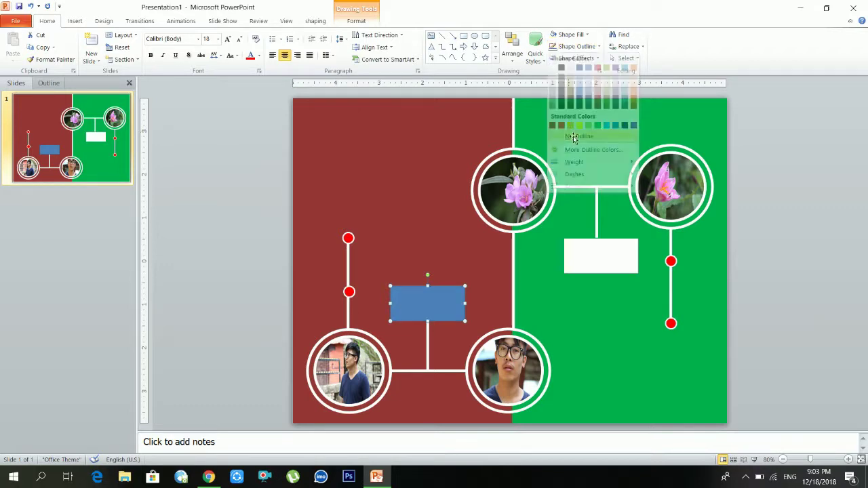
{"action": "left_click", "coordinate": [554, 34]}
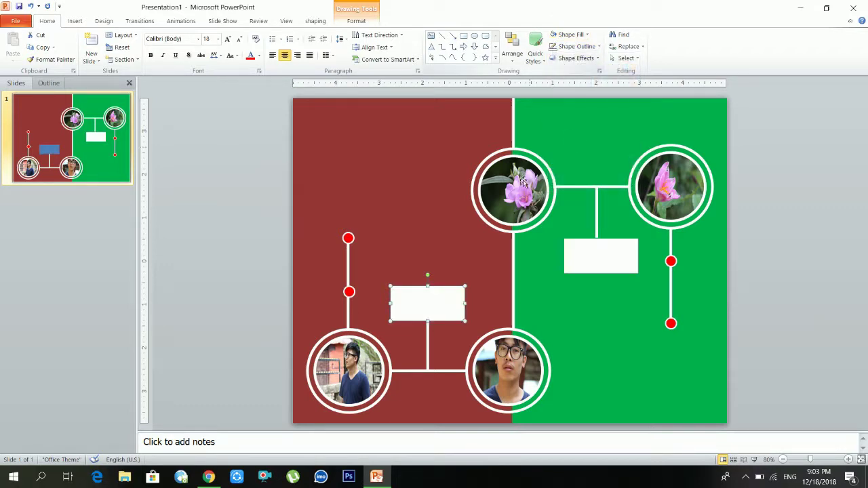
Step: Nudge the white box on the green side slightly up and left
{"action": "left_click", "coordinate": [491, 346]}
{"action": "left_click", "coordinate": [614, 298]}
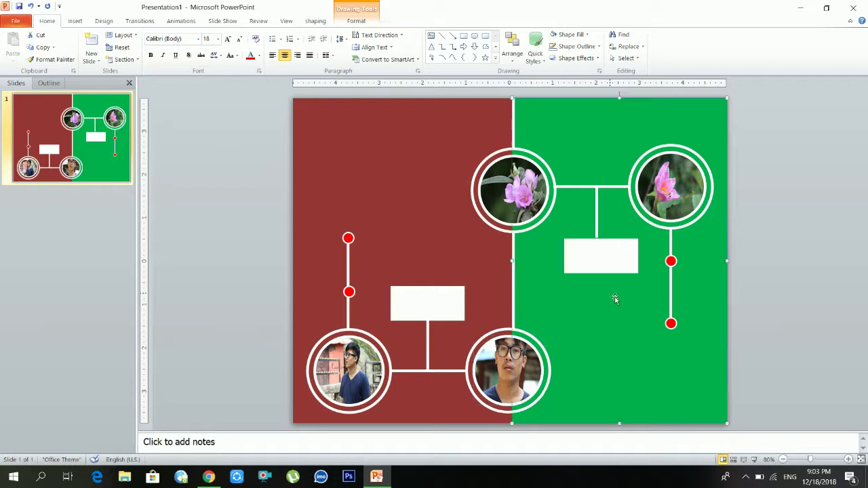
{"action": "left_click", "coordinate": [617, 255]}
{"action": "key", "text": "Up"}
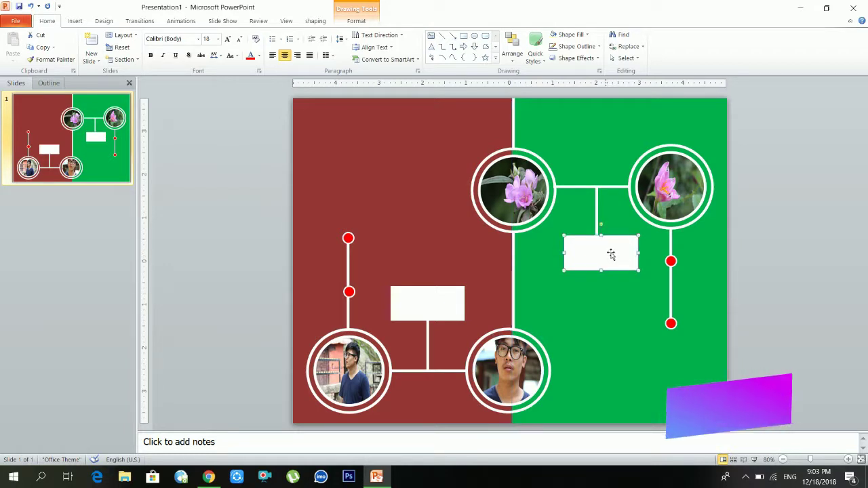
{"action": "key", "text": "Left"}
{"action": "left_click", "coordinate": [633, 286]}
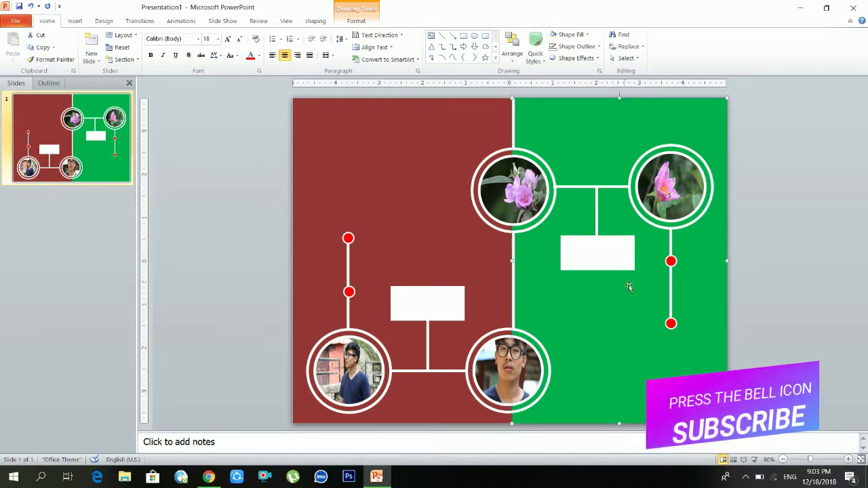
Step: Delete the white box on the red side
{"action": "scroll", "coordinate": [440, 396], "scroll_direction": "down", "scroll_amount": 1}
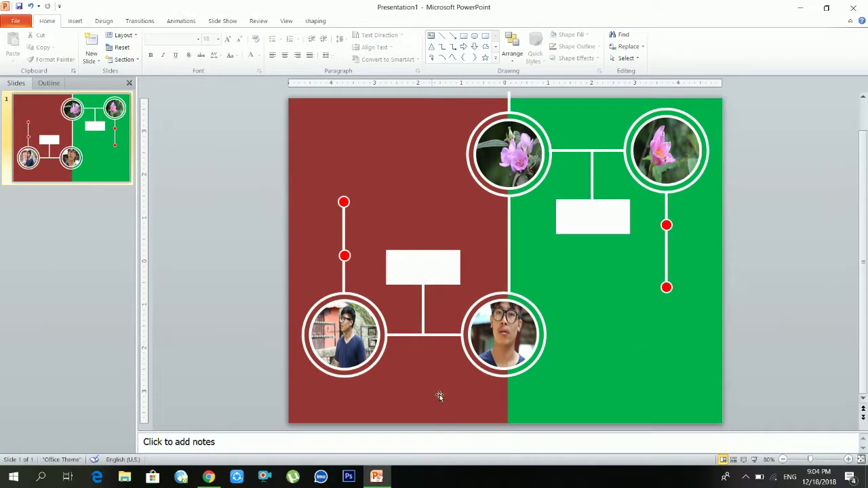
{"action": "left_click", "coordinate": [442, 282]}
{"action": "key", "text": "Delete"}
Step: Delete the green-side box and draw a white, outline-free rounded box above the portraits' connector
{"action": "left_click", "coordinate": [601, 230]}
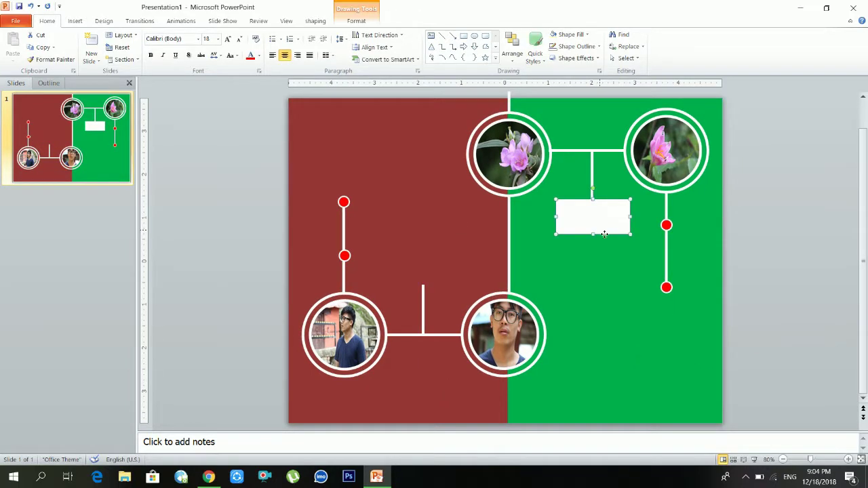
{"action": "key", "text": "Delete"}
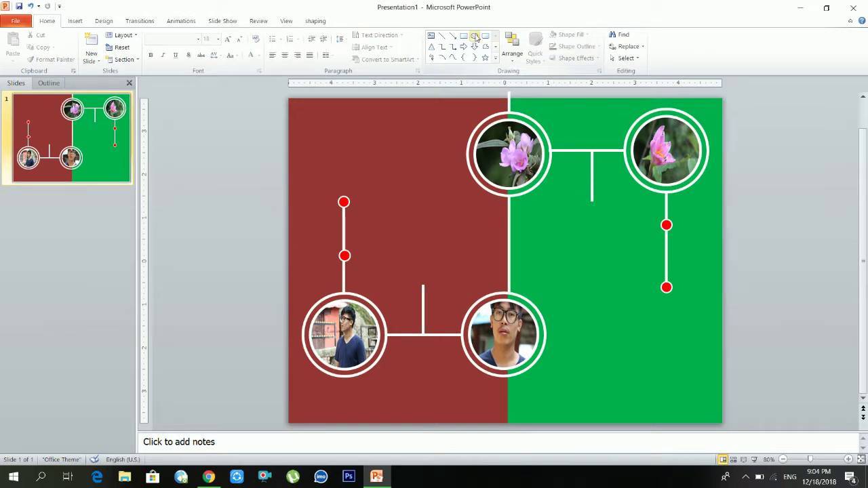
{"action": "left_click", "coordinate": [487, 37]}
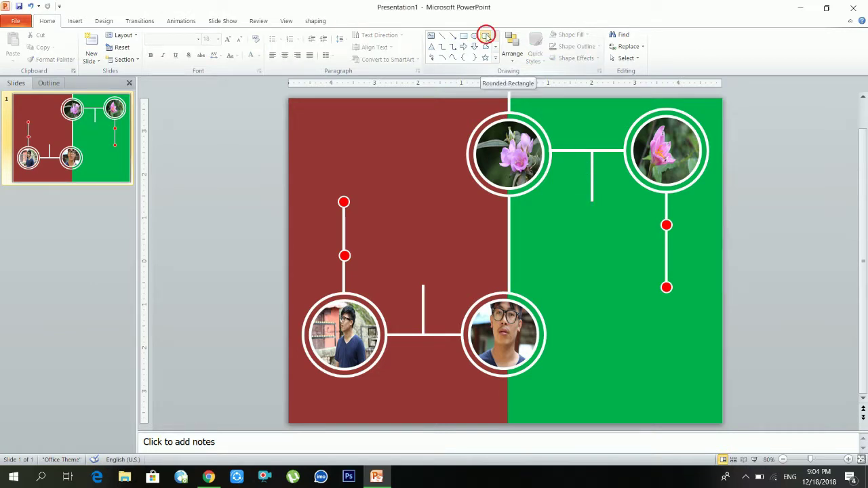
{"action": "mouse_move", "coordinate": [403, 255]}
{"action": "left_mouse_down"}
{"action": "mouse_move", "coordinate": [464, 291]}
{"action": "mouse_move", "coordinate": [464, 283]}
{"action": "left_mouse_up"}
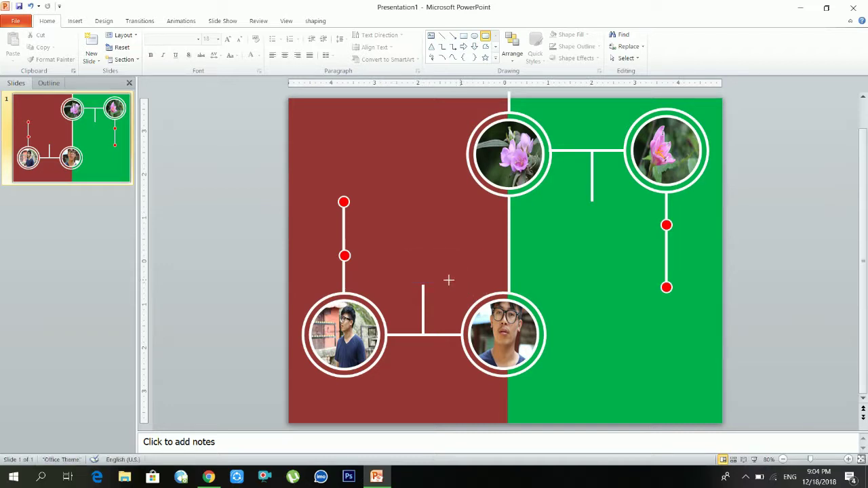
{"action": "left_click", "coordinate": [573, 46]}
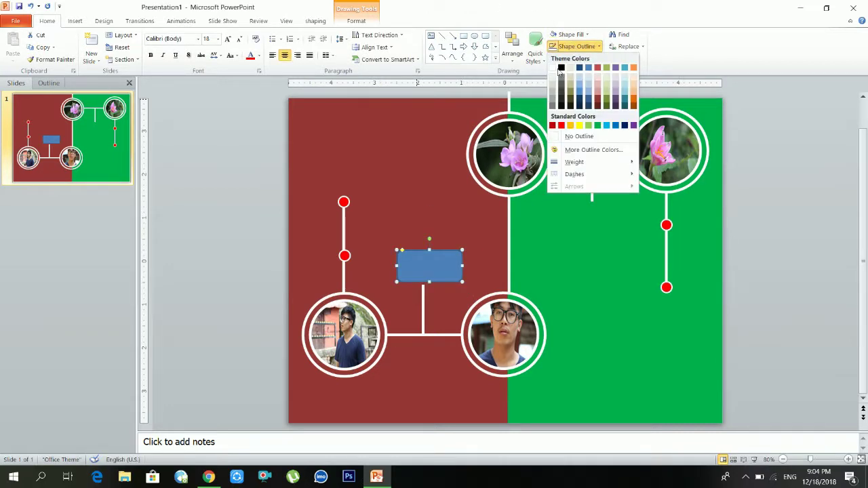
{"action": "left_click", "coordinate": [570, 137]}
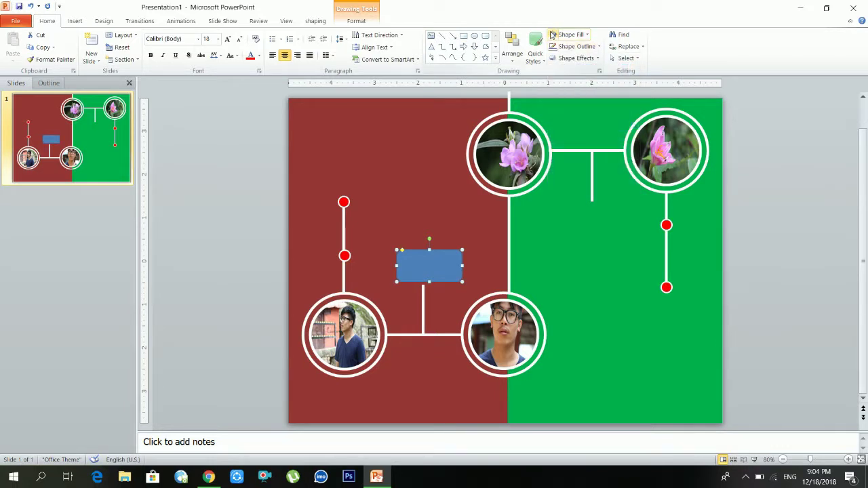
{"action": "left_click", "coordinate": [553, 35]}
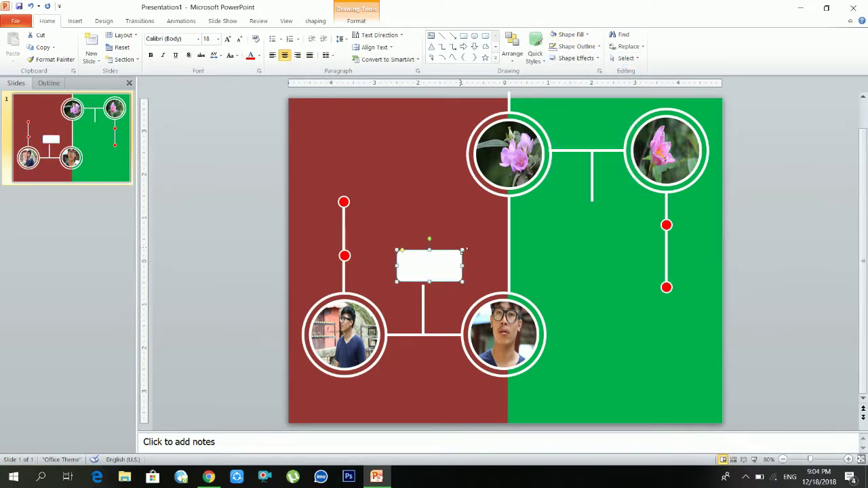
{"action": "left_click_drag", "start_coordinate": [463, 250], "coordinate": [464, 256]}
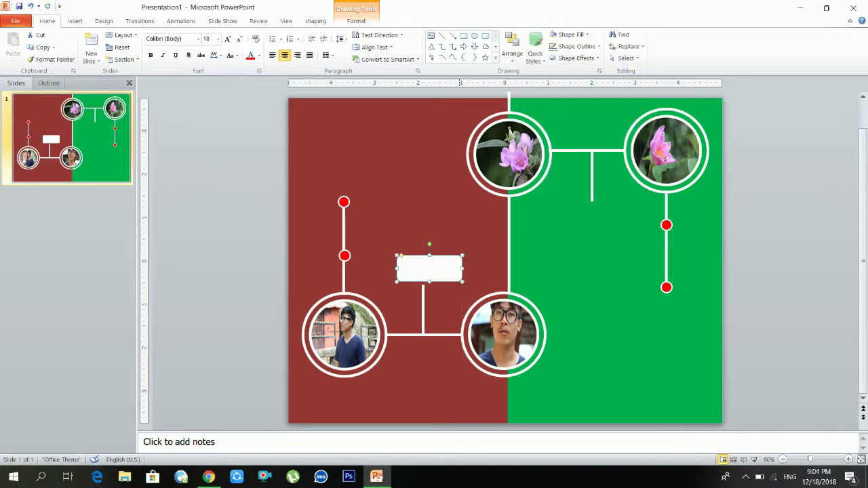
Step: Label the rounded box SAMPLE in dark Bebas Neue text at 28 pt
{"action": "left_click", "coordinate": [442, 269]}
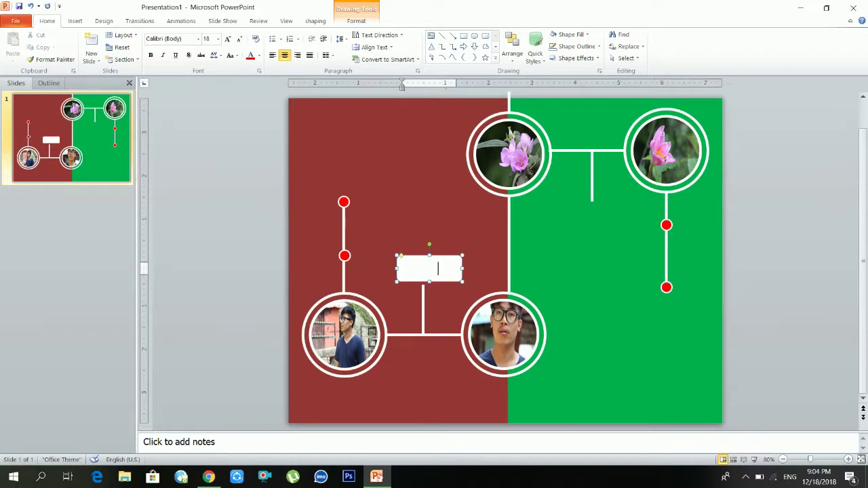
{"action": "key", "text": "ctrl+a"}
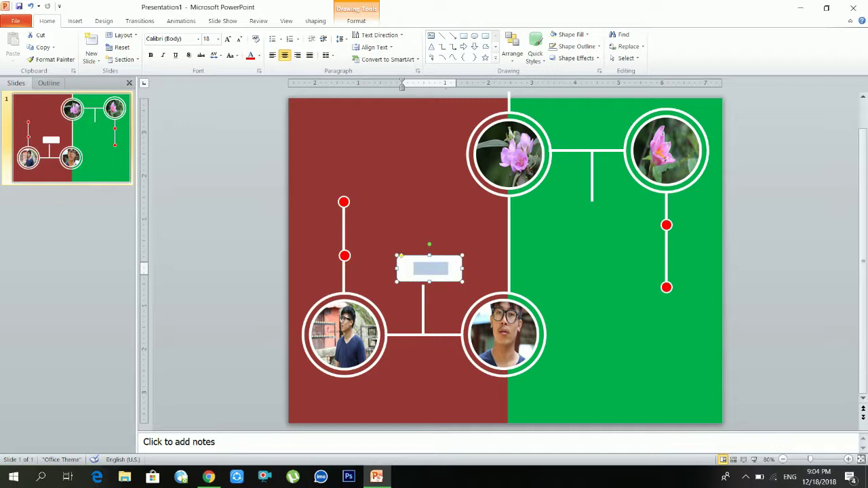
{"action": "left_click", "coordinate": [258, 56]}
{"action": "left_click", "coordinate": [258, 77]}
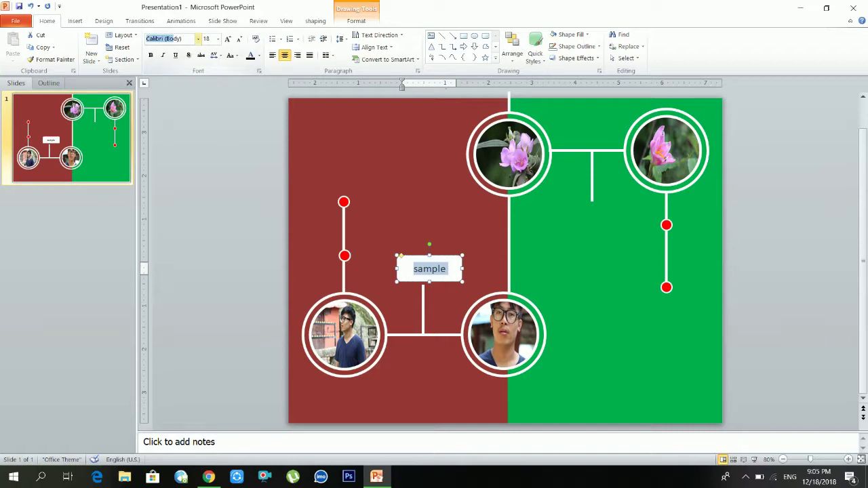
{"action": "type", "text": "Bebas Neue"}
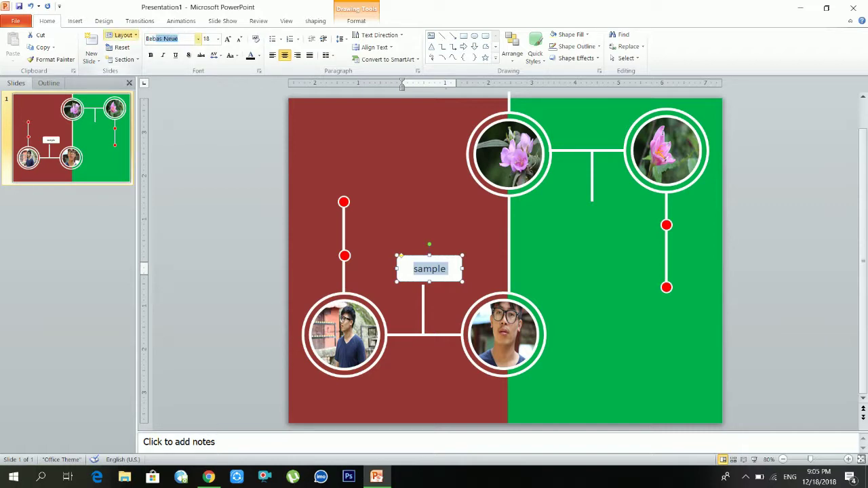
{"action": "key", "text": "Return"}
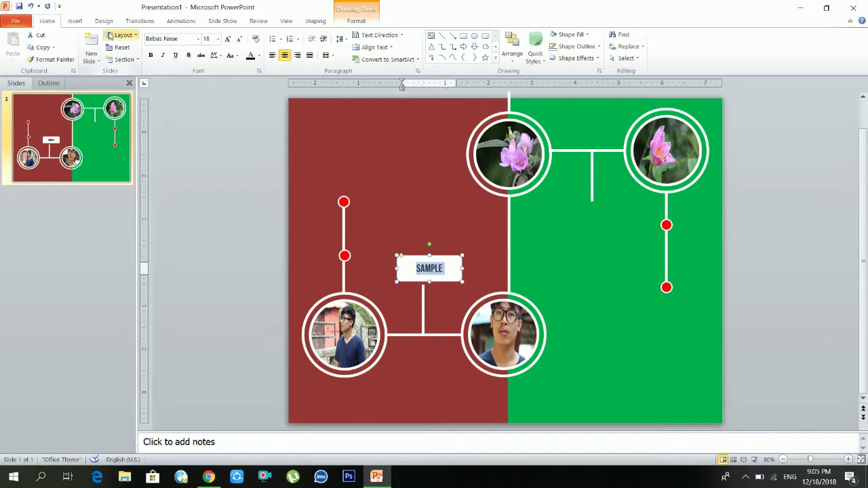
{"action": "key", "text": "ctrl+shift+period"}
{"action": "key", "text": "ctrl+shift+period"}
{"action": "key", "text": "ctrl+shift+period"}
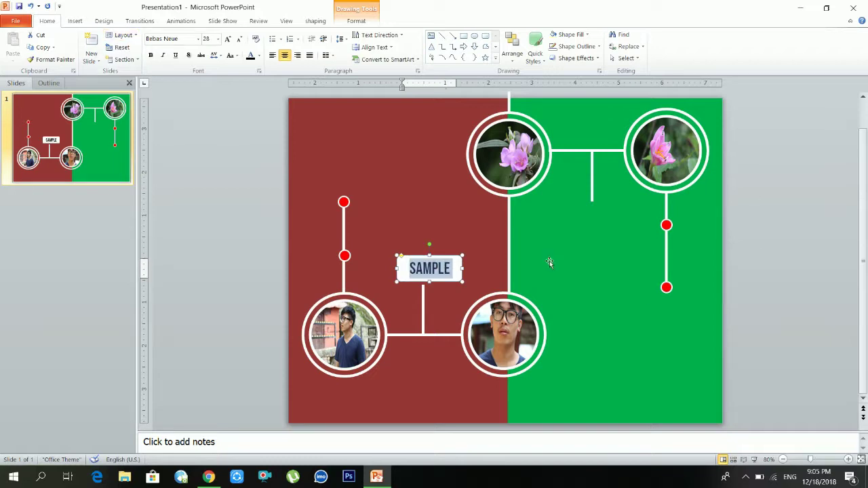
Step: Copy the SAMPLE label to hang below the flower circles' connector on the green side
{"action": "left_click_drag", "start_coordinate": [459, 263], "coordinate": [672, 224]}
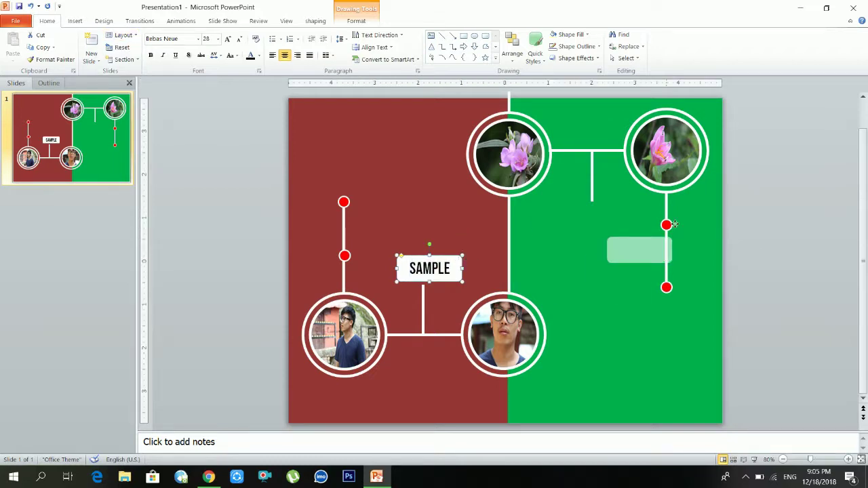
{"action": "left_click_drag", "start_coordinate": [672, 224], "coordinate": [627, 208]}
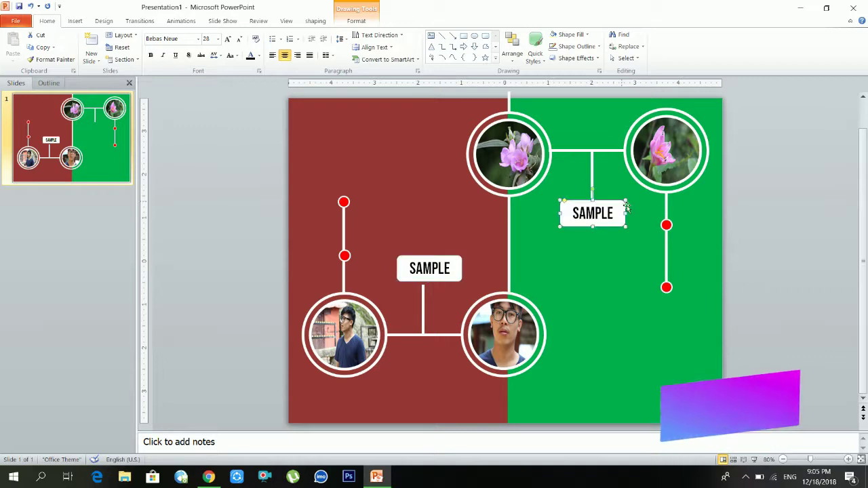
{"action": "left_click", "coordinate": [644, 218]}
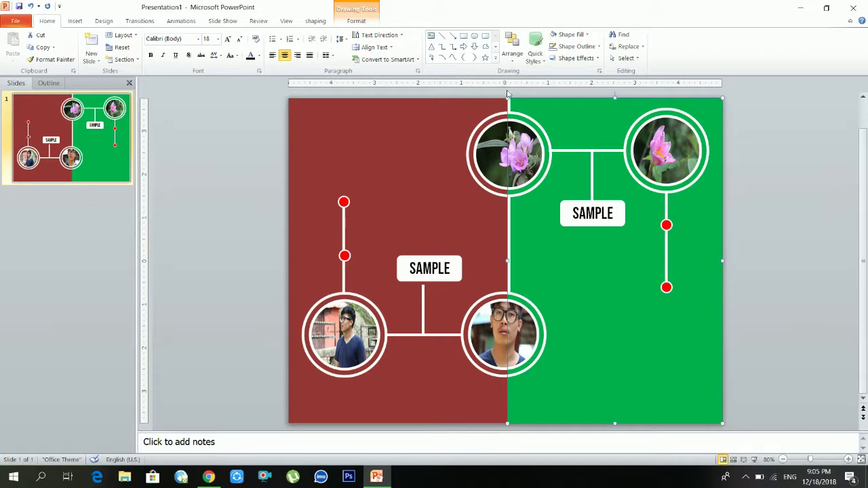
Step: Check alignment of the left label, its connector, the divider line and the flower circle
{"action": "left_click", "coordinate": [416, 274]}
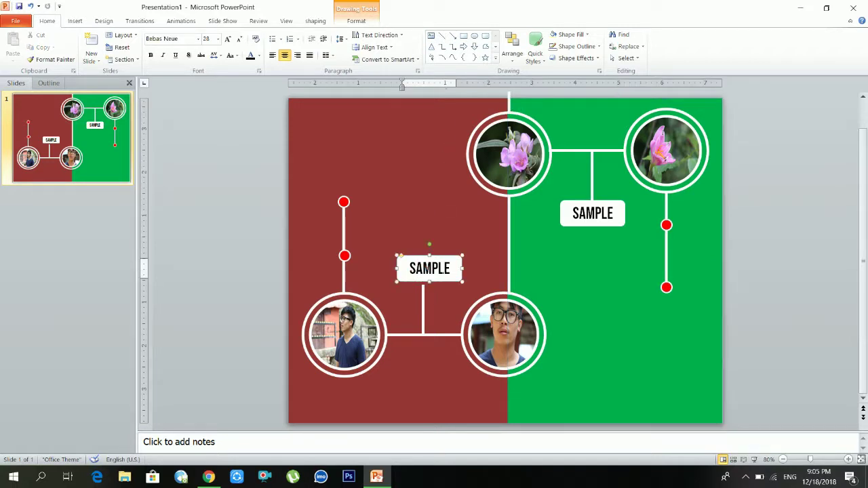
{"action": "left_click", "coordinate": [425, 309]}
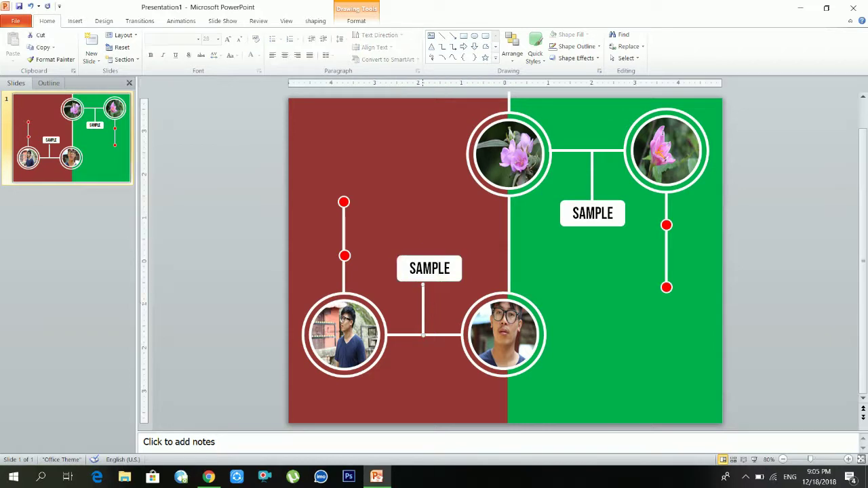
{"action": "left_click", "coordinate": [514, 403]}
{"action": "left_click", "coordinate": [424, 306]}
{"action": "left_click", "coordinate": [460, 303]}
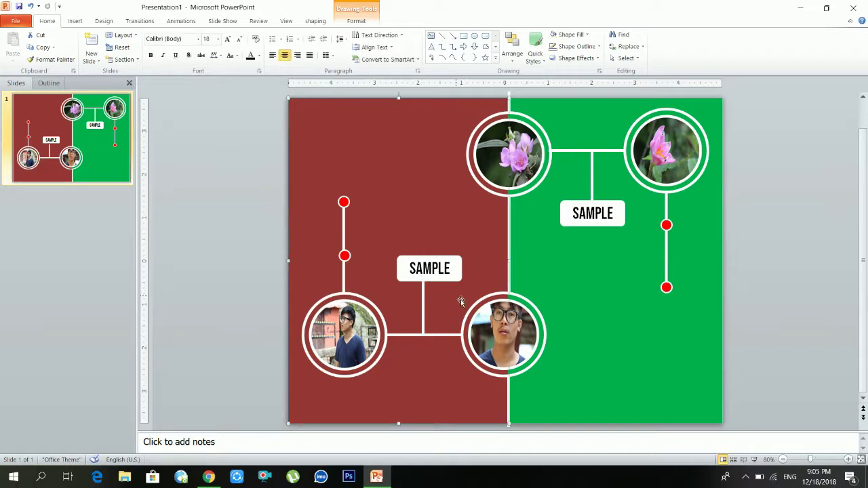
{"action": "left_click", "coordinate": [527, 190]}
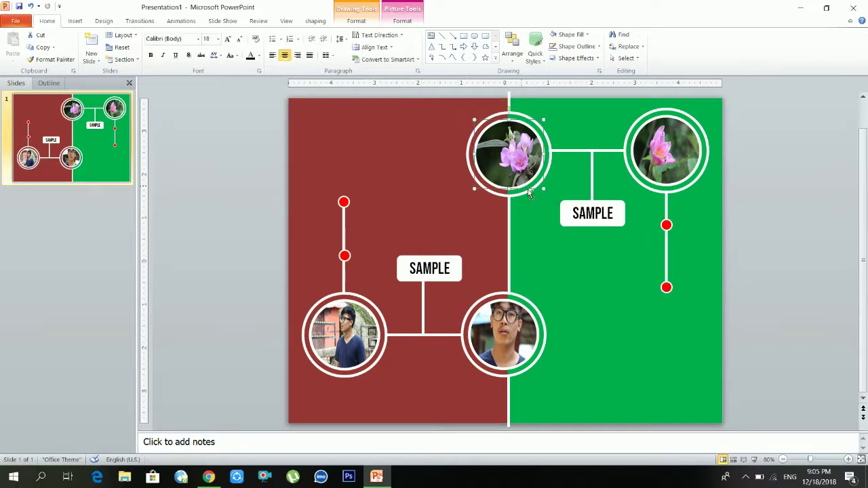
Step: Duplicate the flower circle, fill the copy gold, and move it down and right
{"action": "left_click_drag", "start_coordinate": [530, 193], "coordinate": [633, 354], "text": "ctrl"}
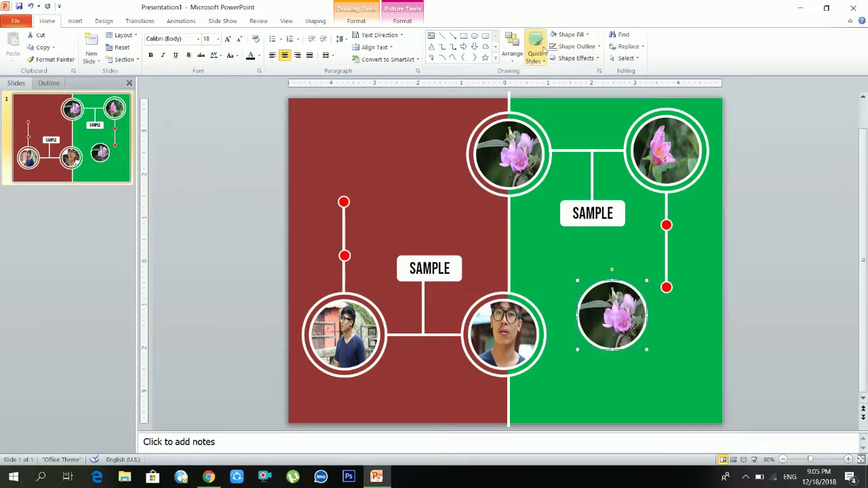
{"action": "left_click", "coordinate": [570, 34]}
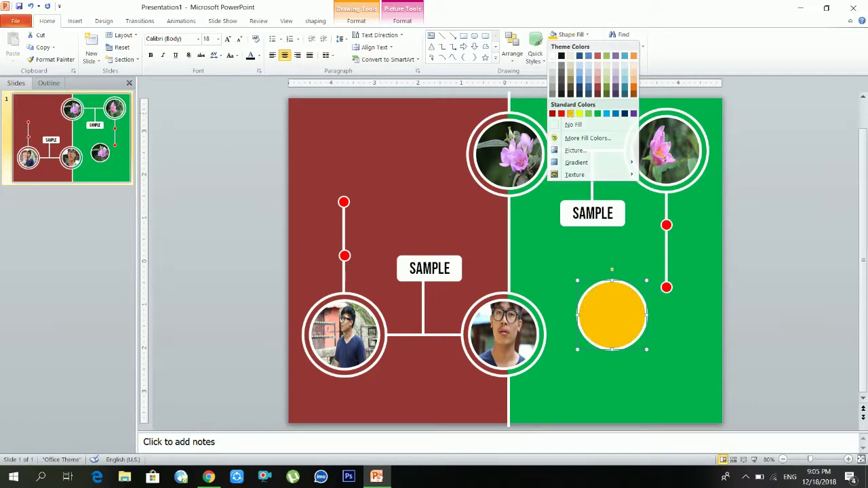
{"action": "left_click", "coordinate": [571, 113]}
{"action": "left_click_drag", "start_coordinate": [611, 319], "coordinate": [618, 353]}
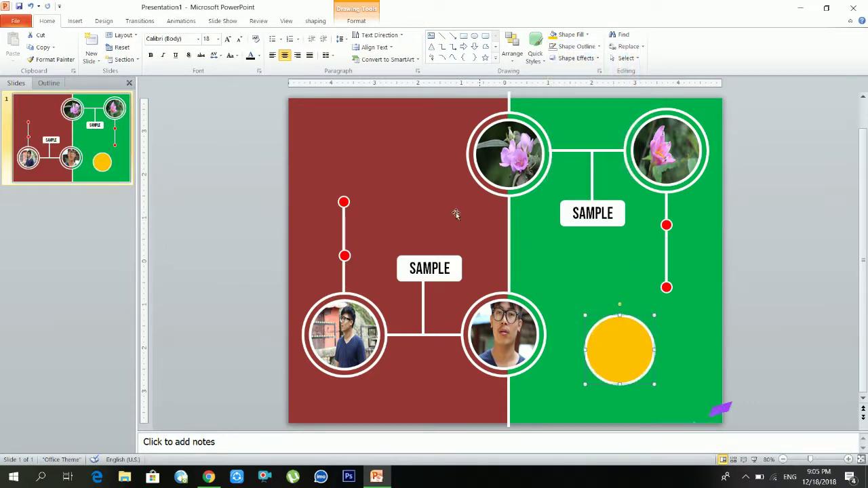
Step: Subtract a rectangle covering the gold circle's top half to leave a half-circle
{"action": "left_click", "coordinate": [463, 35]}
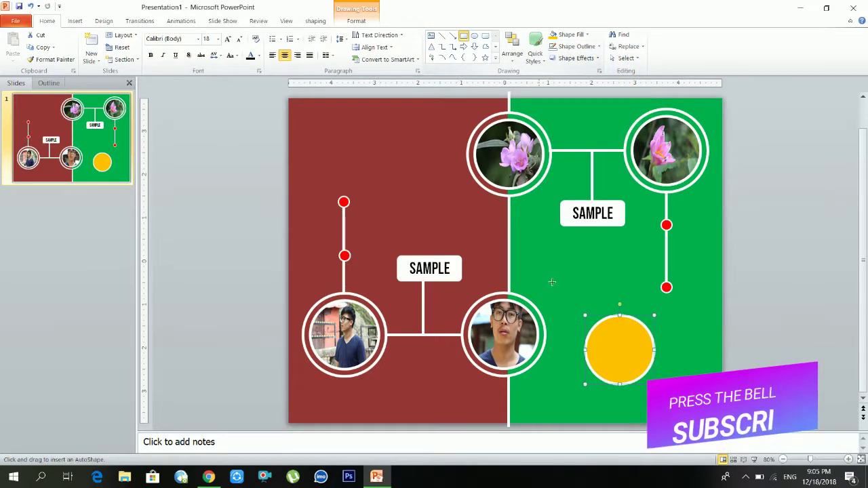
{"action": "left_click_drag", "start_coordinate": [560, 290], "coordinate": [672, 358]}
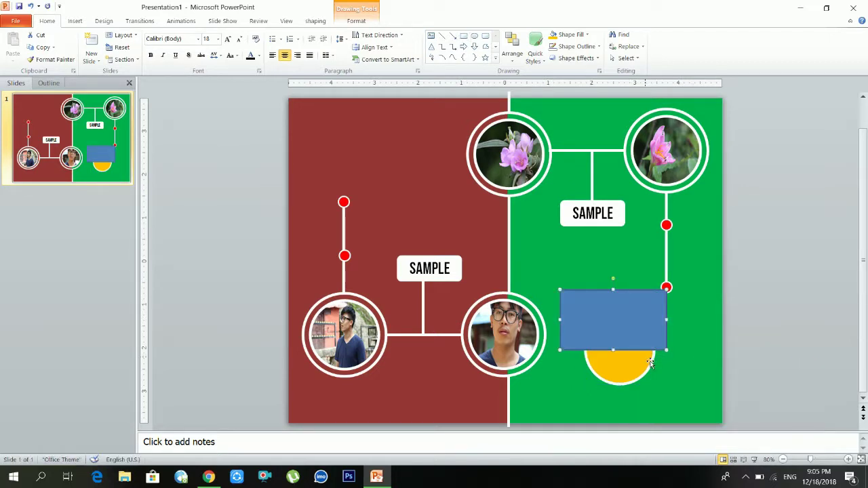
{"action": "left_click", "coordinate": [650, 363], "text": "shift"}
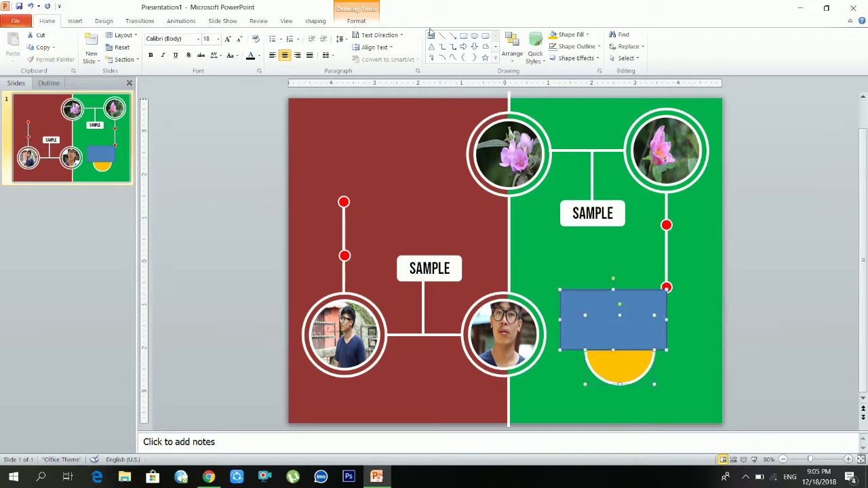
{"action": "left_click", "coordinate": [315, 21]}
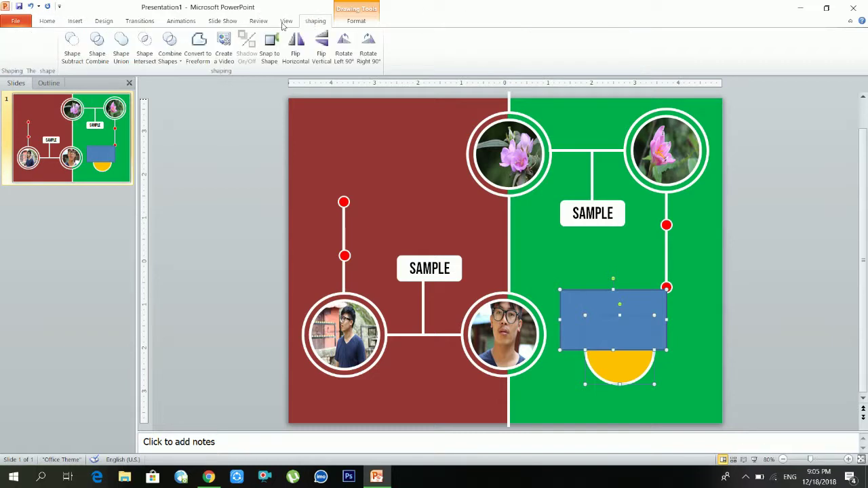
{"action": "left_click", "coordinate": [73, 45]}
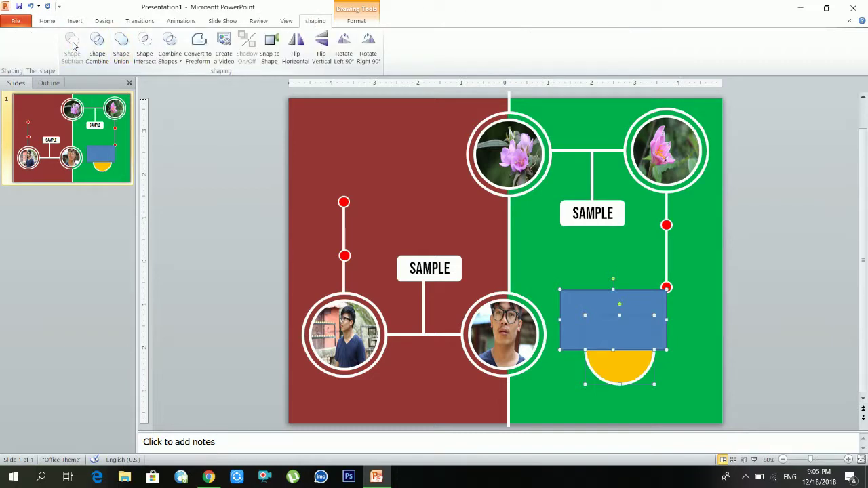
{"action": "left_click", "coordinate": [638, 309]}
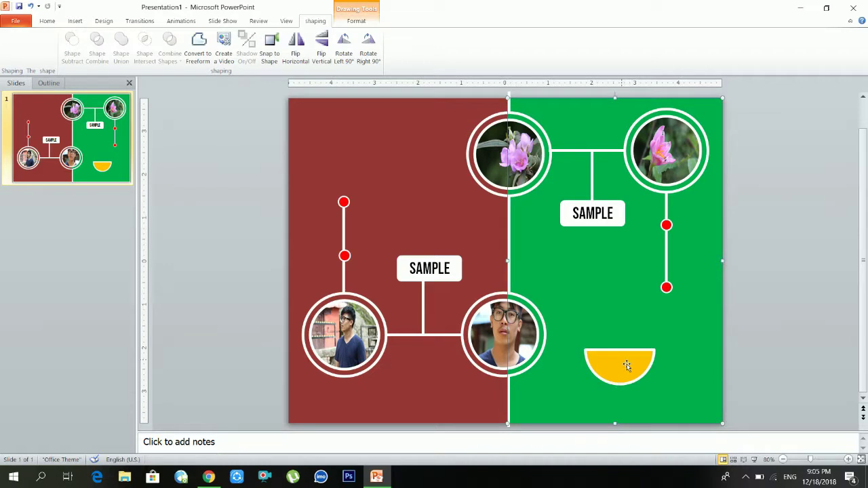
Step: Rotate the gold half-circle 90° left twice into a dome and centre it at the slide's bottom
{"action": "left_click_drag", "start_coordinate": [627, 367], "coordinate": [502, 403]}
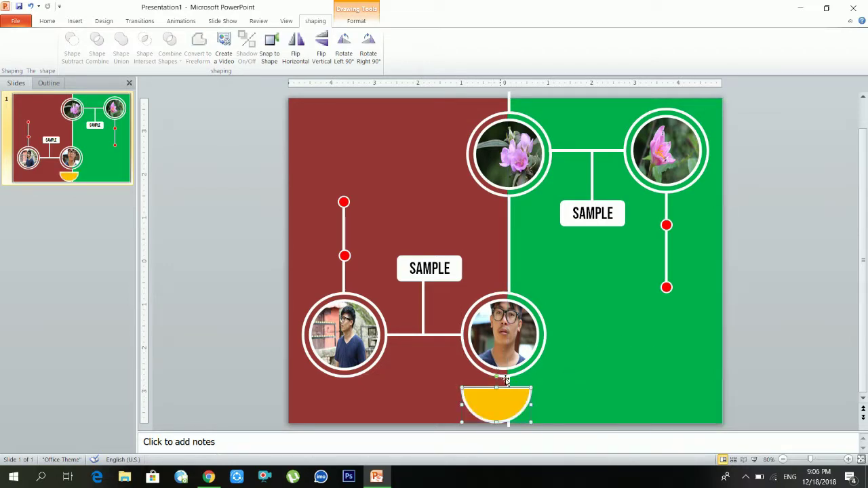
{"action": "left_click", "coordinate": [349, 46]}
{"action": "left_click", "coordinate": [349, 46]}
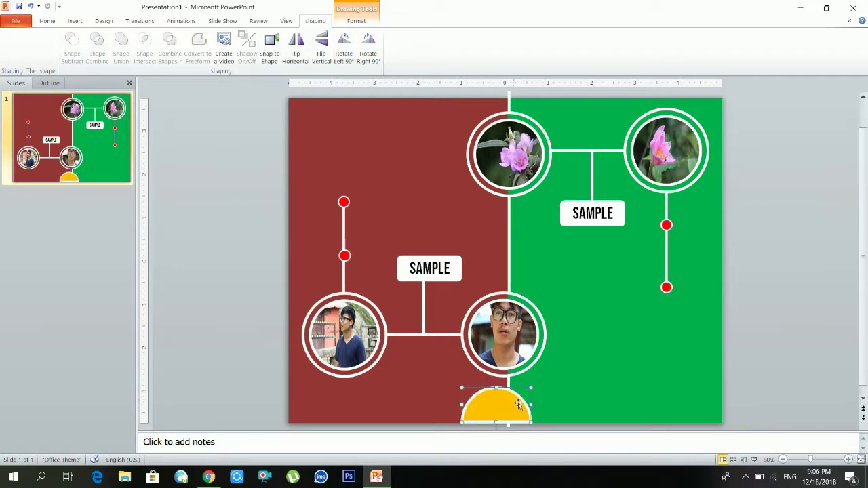
{"action": "left_click_drag", "start_coordinate": [517, 404], "coordinate": [531, 400]}
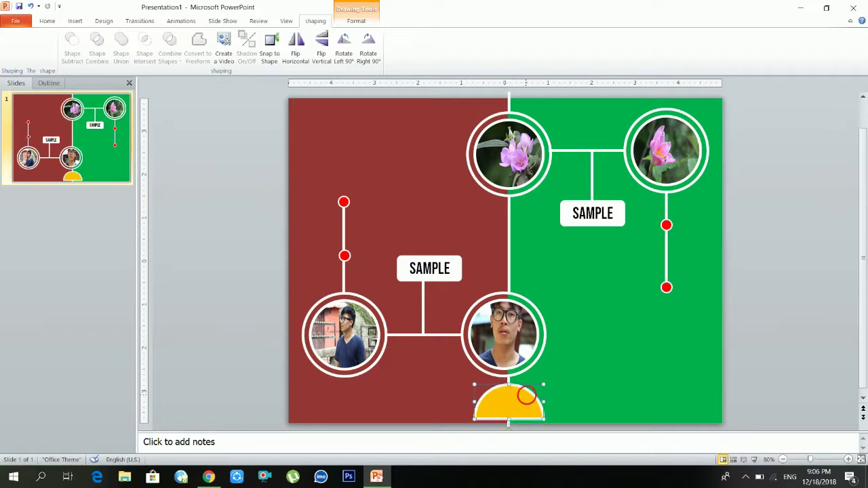
{"action": "left_click", "coordinate": [565, 399]}
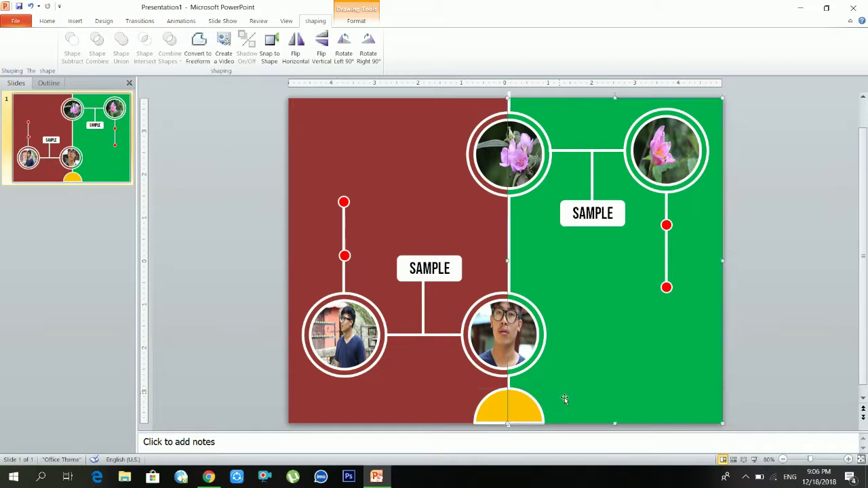
{"action": "left_click", "coordinate": [535, 411]}
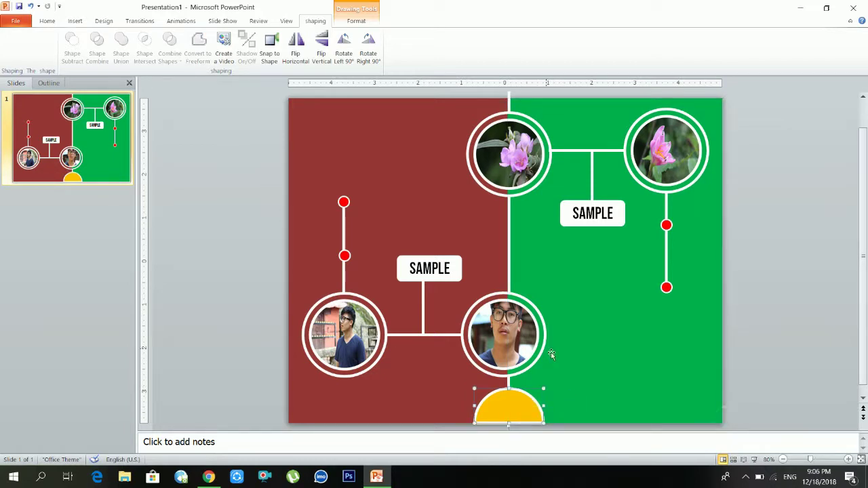
Step: Add a text box inside the half-circle reading 'sample', widened to fit one line
{"action": "left_click", "coordinate": [508, 406]}
{"action": "type", "text": "e"}
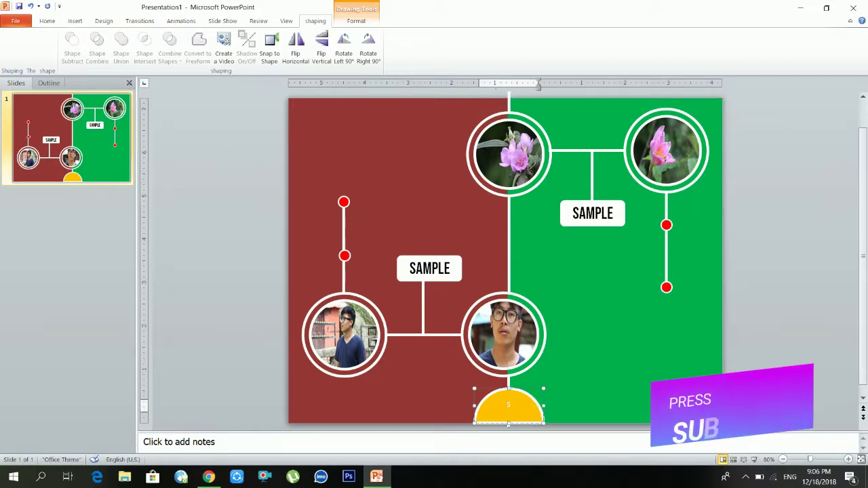
{"action": "type", "text": "samp"}
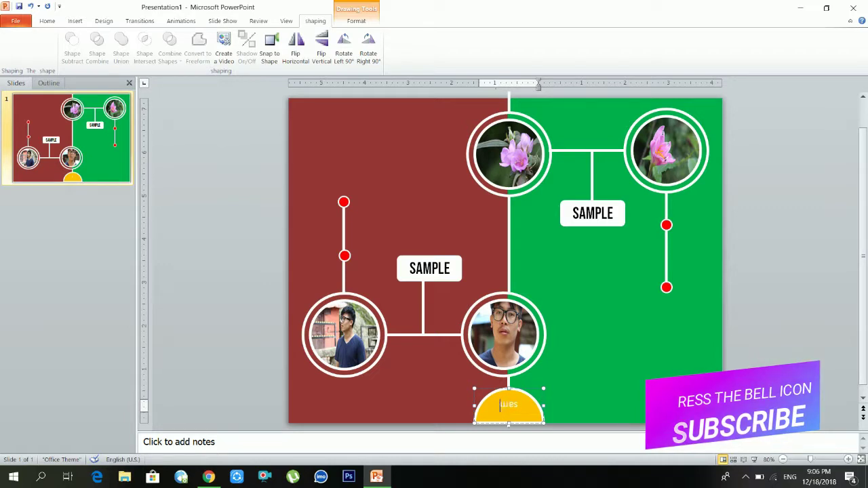
{"action": "key", "text": "BackSpace"}
{"action": "key", "text": "BackSpace"}
{"action": "key", "text": "BackSpace"}
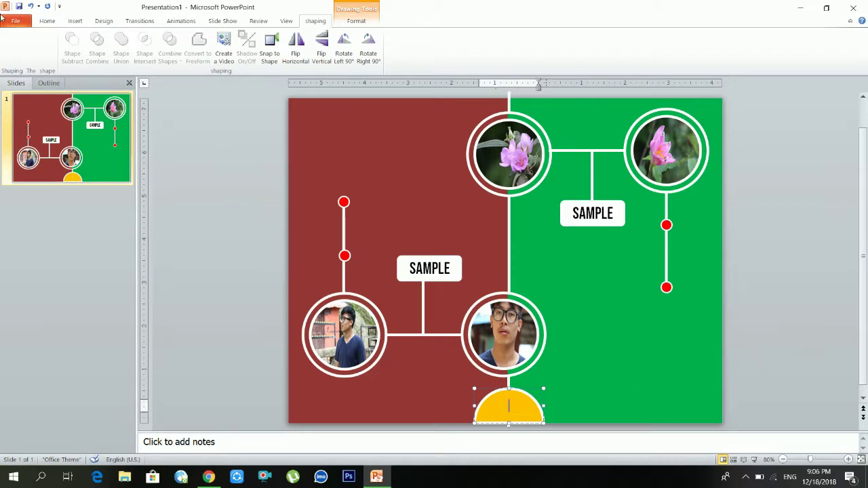
{"action": "left_click", "coordinate": [74, 20]}
{"action": "left_click", "coordinate": [270, 49]}
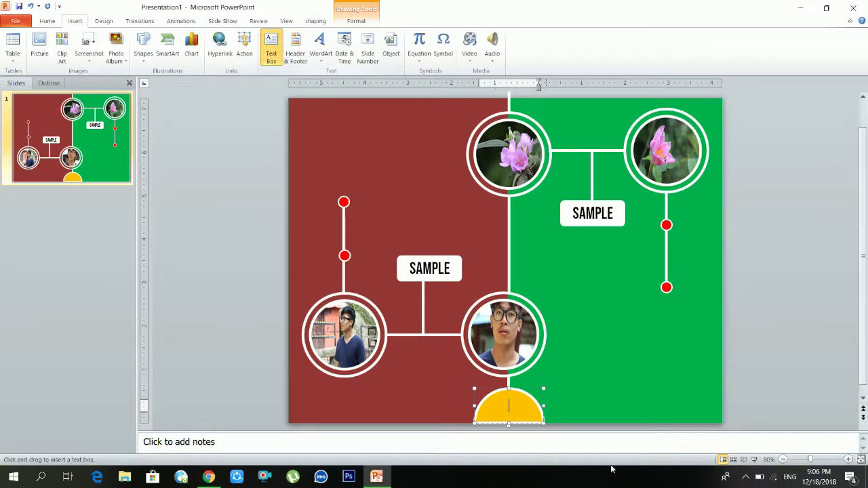
{"action": "left_click_drag", "start_coordinate": [487, 401], "coordinate": [532, 418]}
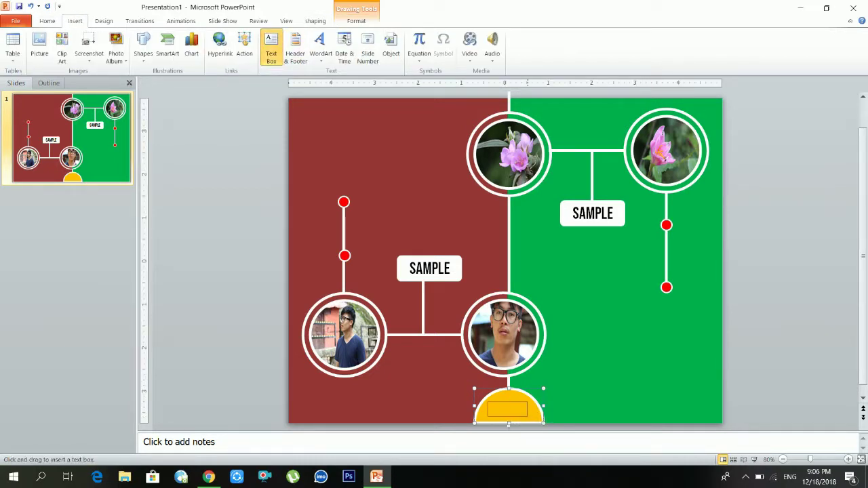
{"action": "type", "text": "sample"}
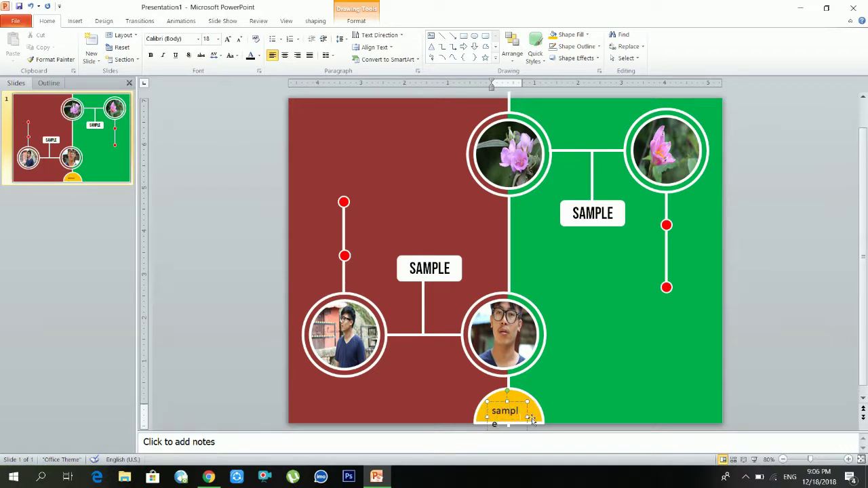
{"action": "left_click_drag", "start_coordinate": [532, 418], "coordinate": [550, 418]}
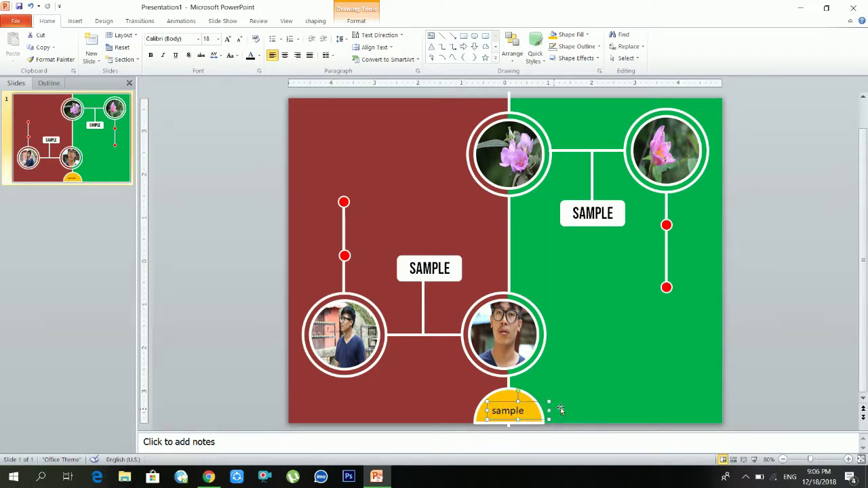
Step: Centre and bold the 'sample' label text
{"action": "left_click", "coordinate": [560, 398]}
{"action": "left_click", "coordinate": [508, 411]}
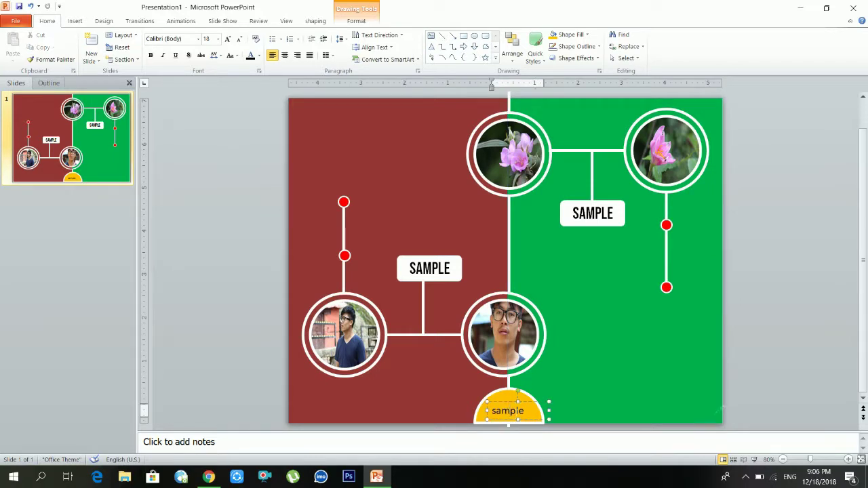
{"action": "key", "text": "ctrl+a"}
{"action": "key", "text": "ctrl+e"}
{"action": "key", "text": "Escape"}
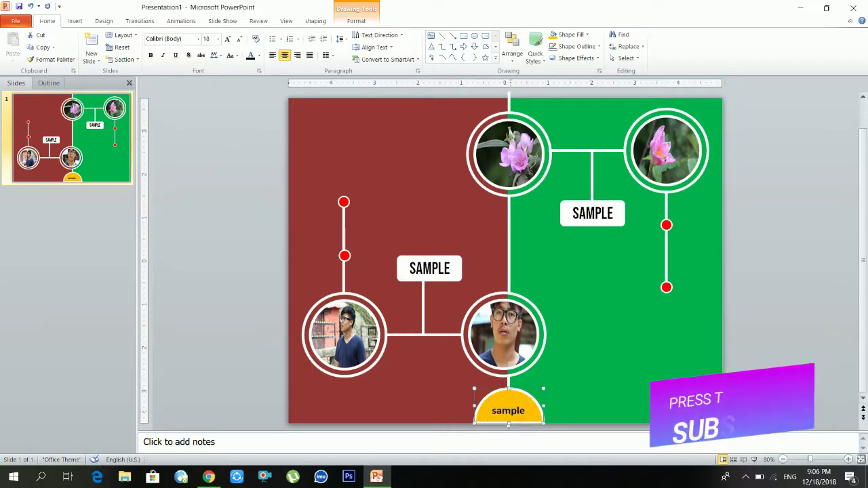
{"action": "left_click", "coordinate": [508, 411]}
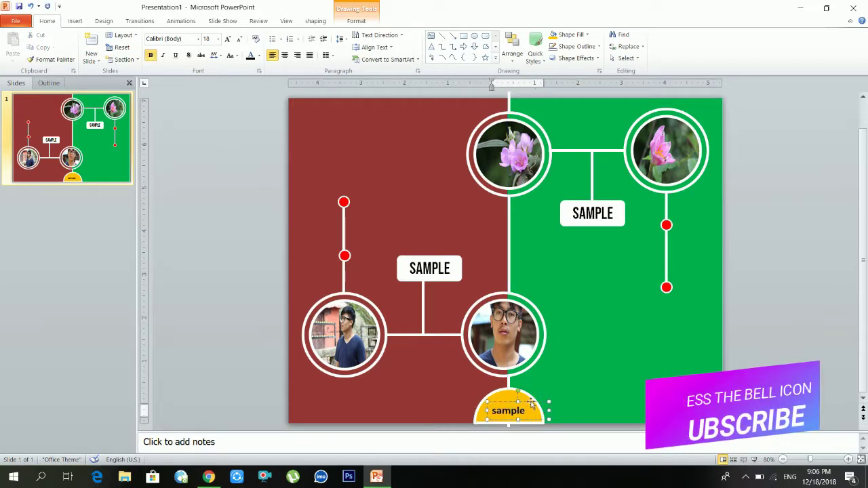
{"action": "left_click", "coordinate": [533, 403]}
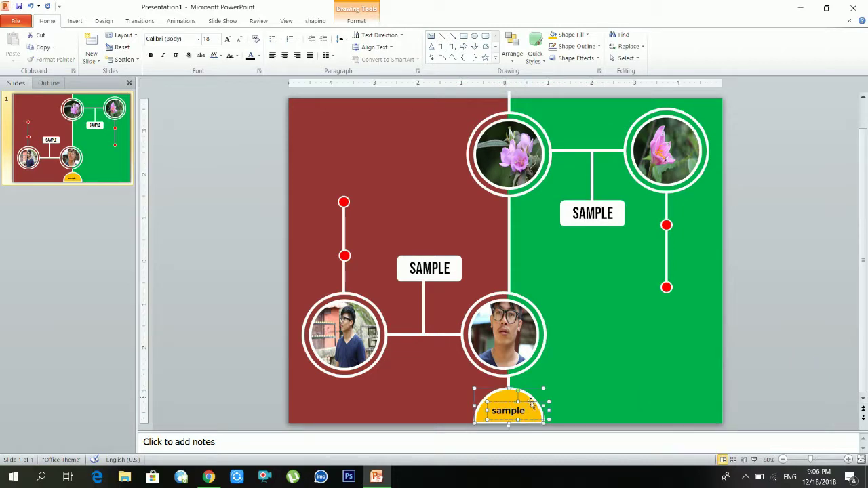
{"action": "left_click", "coordinate": [550, 386]}
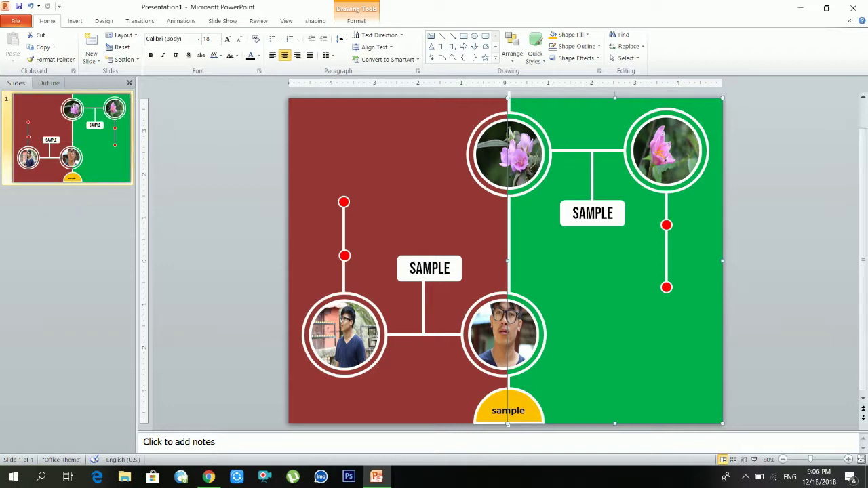
Step: Widen the yellow semicircle
{"action": "left_click", "coordinate": [529, 415]}
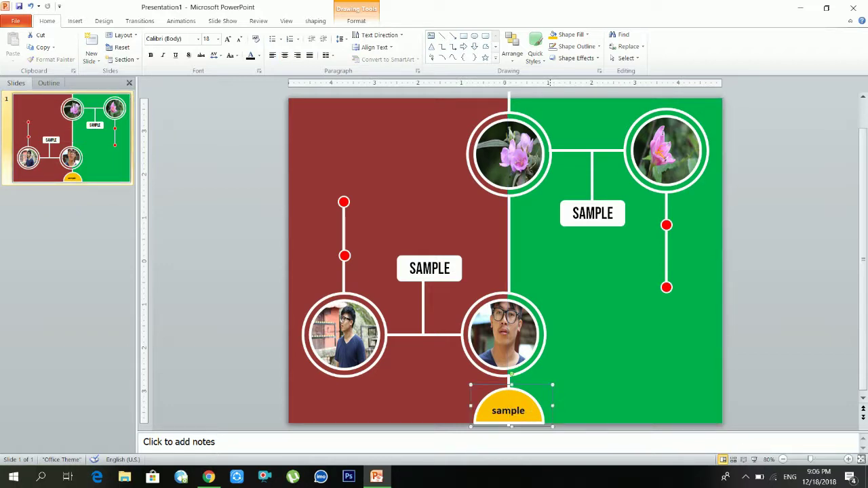
{"action": "left_click_drag", "start_coordinate": [553, 406], "coordinate": [581, 407]}
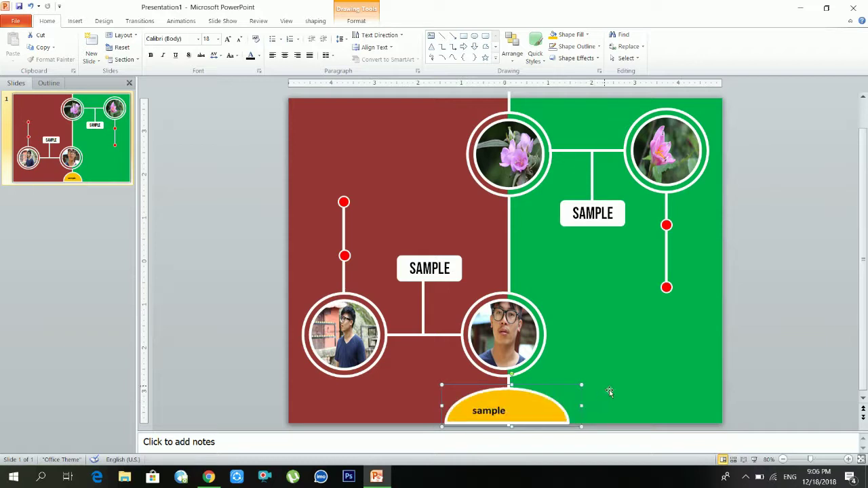
{"action": "left_click", "coordinate": [489, 411]}
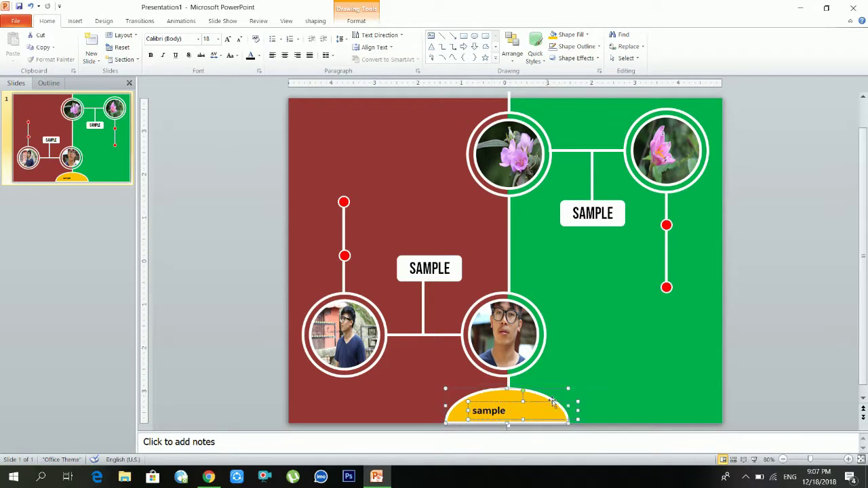
{"action": "left_click", "coordinate": [577, 395]}
Step: Shift the sample label right to recentre it, then select it together with the semicircle
{"action": "left_click", "coordinate": [505, 411]}
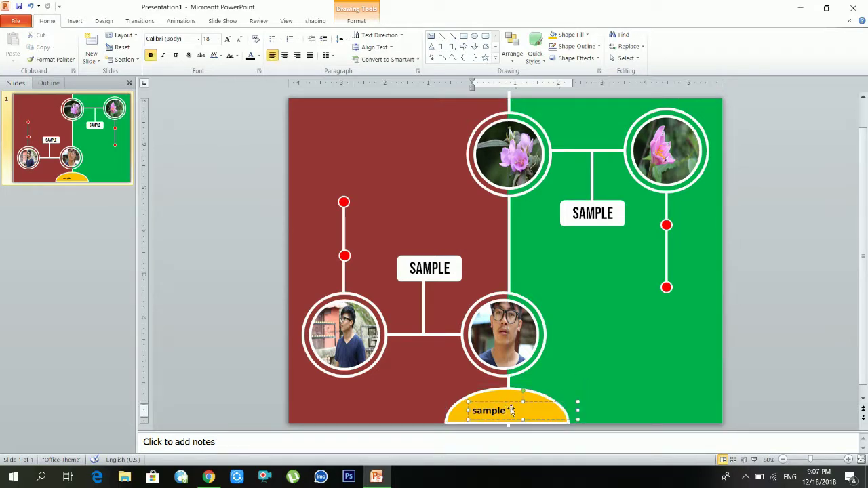
{"action": "left_click_drag", "start_coordinate": [512, 410], "coordinate": [530, 406]}
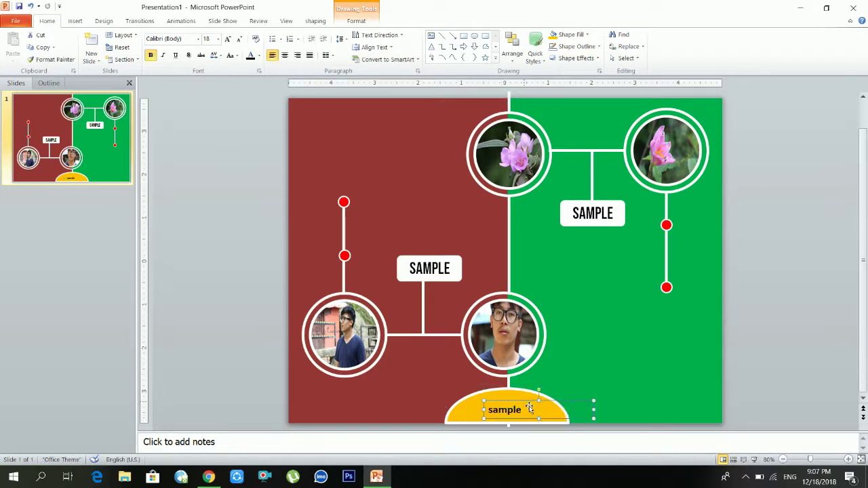
{"action": "left_click", "coordinate": [531, 399], "text": "shift"}
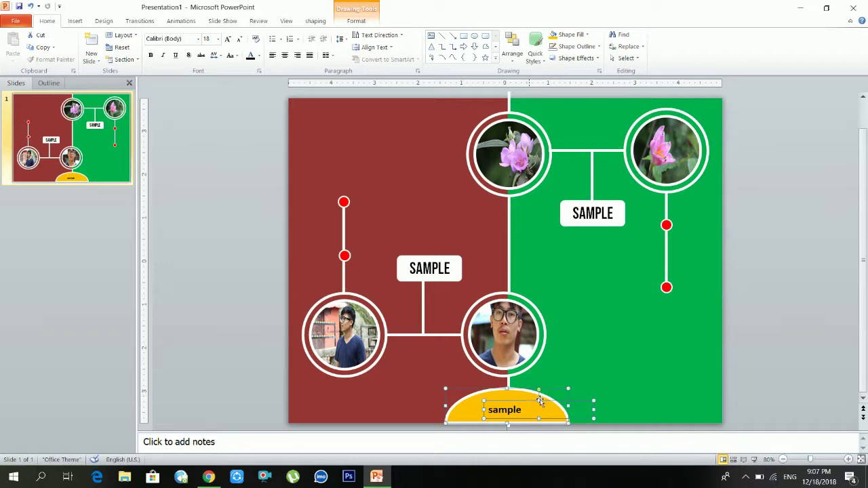
{"action": "left_click", "coordinate": [605, 362]}
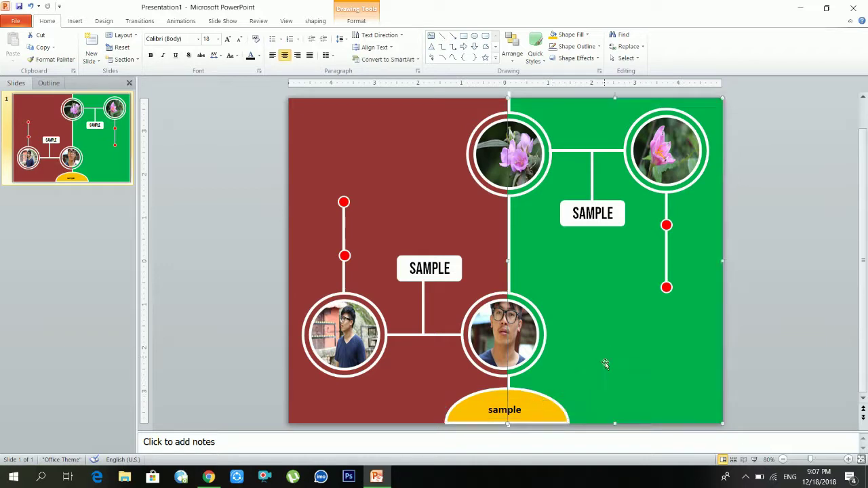
{"action": "left_click", "coordinate": [519, 422]}
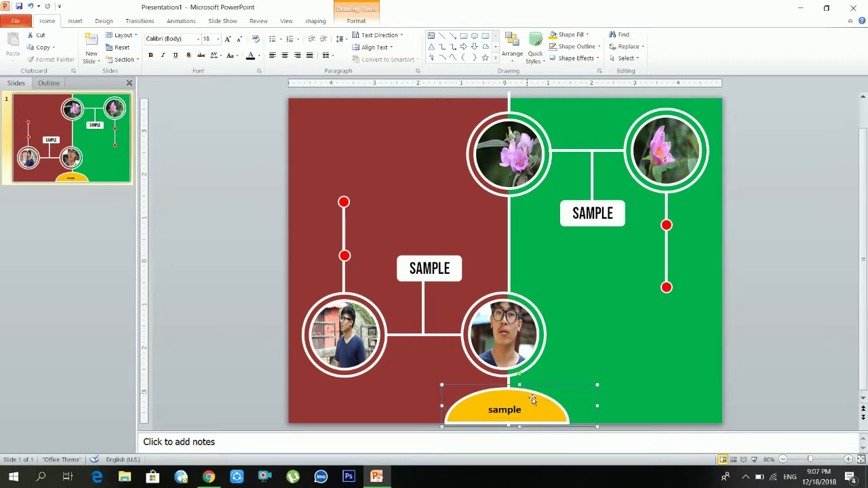
{"action": "left_click", "coordinate": [561, 369]}
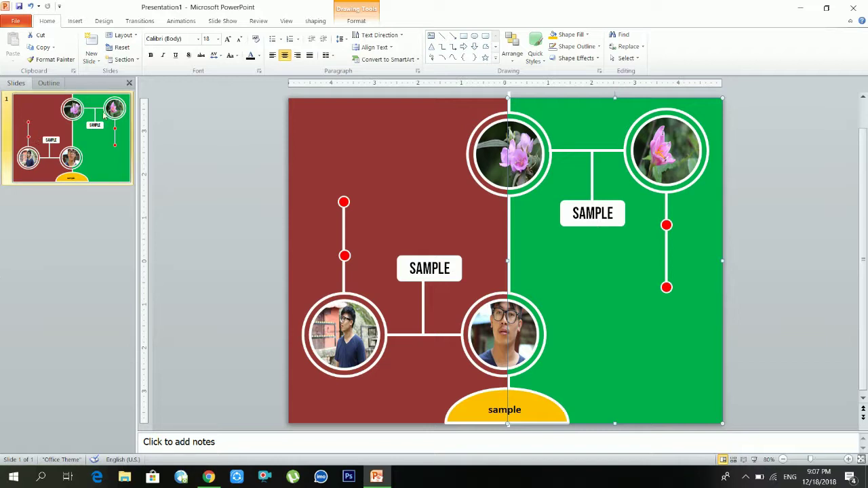
Step: Draw a text box beside the upper red dot with 'Sample' and a body sentence ending 'understand'
{"action": "left_click", "coordinate": [430, 36]}
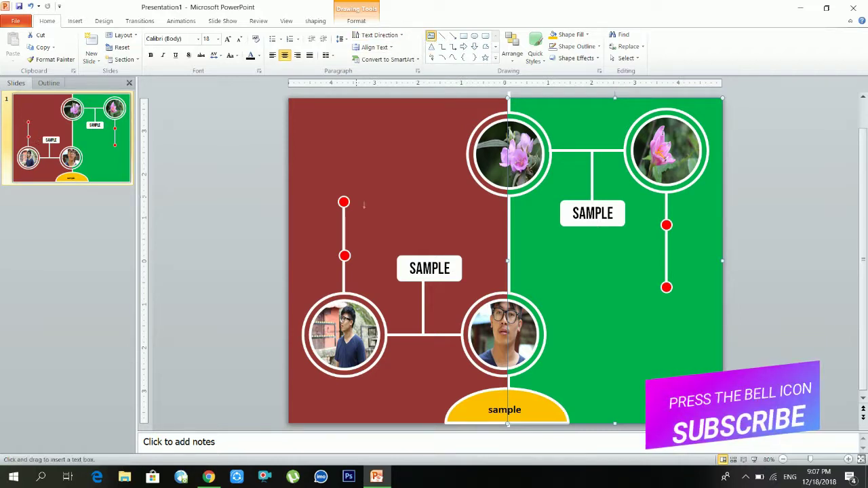
{"action": "left_click_drag", "start_coordinate": [357, 197], "coordinate": [503, 250]}
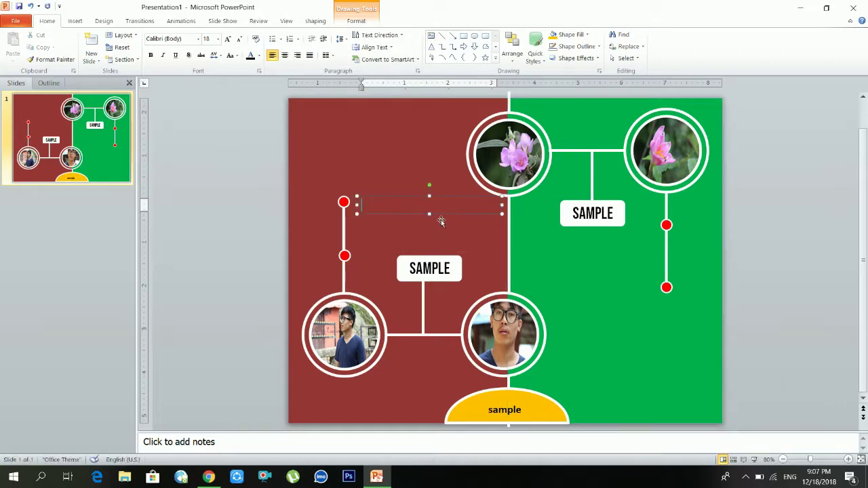
{"action": "type", "text": "s"}
{"action": "type", "text": "ample"}
{"action": "key", "text": "Return"}
{"action": "type", "text": "This"}
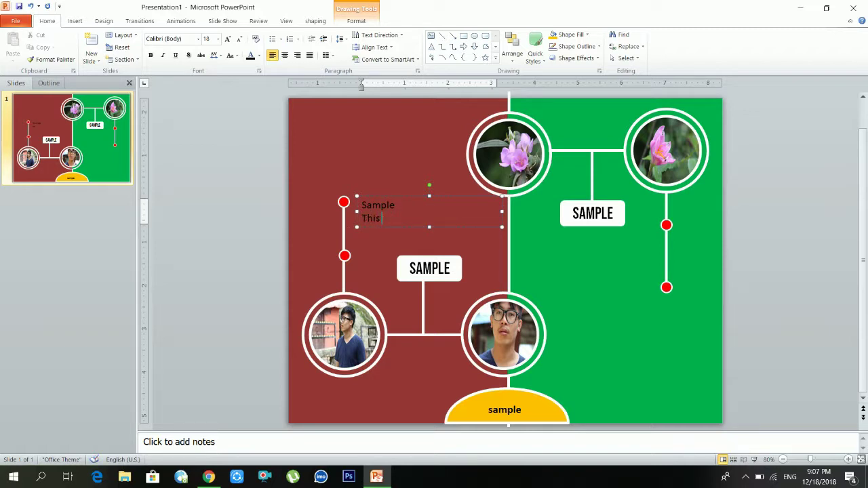
{"action": "type", "text": " is a samp"}
{"action": "type", "text": " et"}
{"action": "type", "text": " am t"}
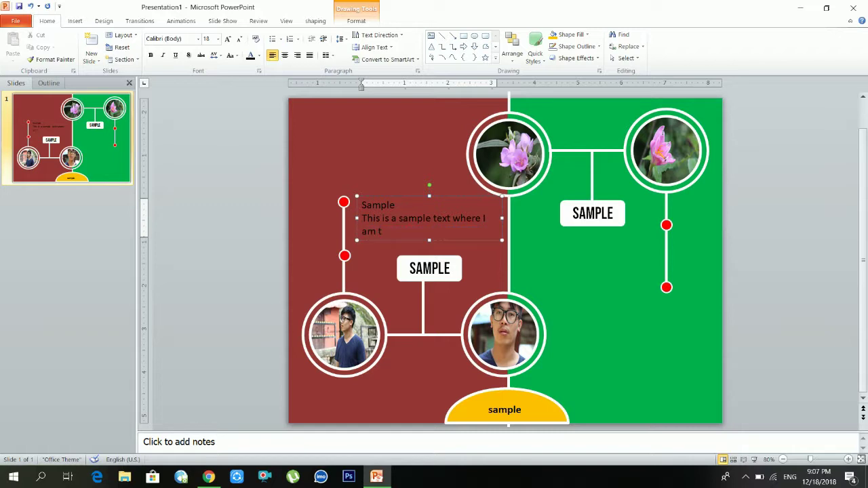
{"action": "type", "text": " some im"}
{"action": "type", "text": "portant"}
{"action": "type", "text": " text hoping that you u"}
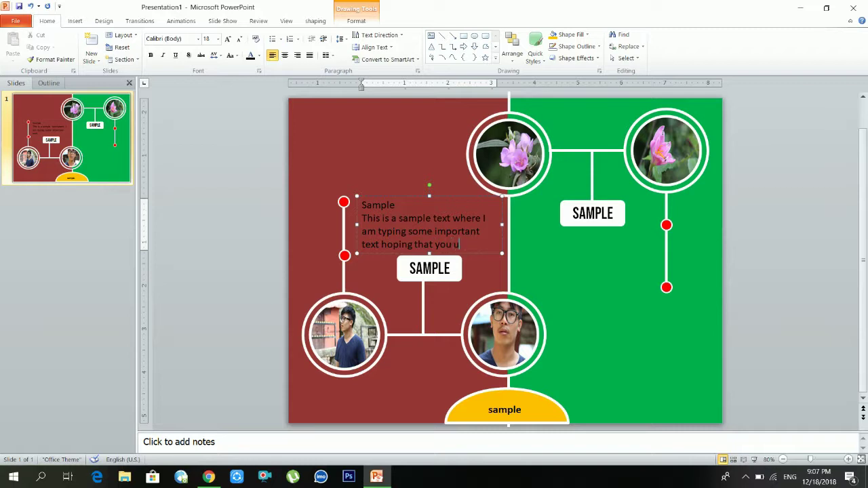
{"action": "type", "text": "nderstand"}
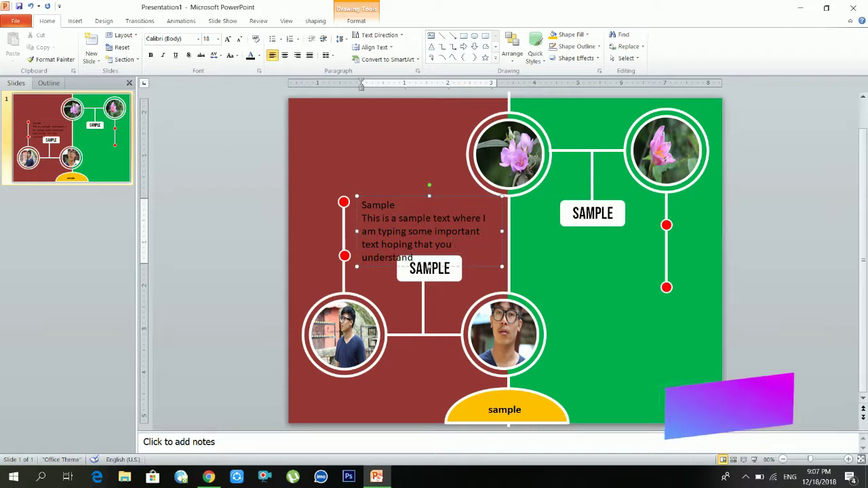
Step: Widen the text box so the text reflows and italicise the body sentence
{"action": "mouse_move", "coordinate": [415, 259]}
{"action": "left_mouse_down"}
{"action": "mouse_move", "coordinate": [362, 245]}
{"action": "mouse_move", "coordinate": [499, 230]}
{"action": "left_mouse_up"}
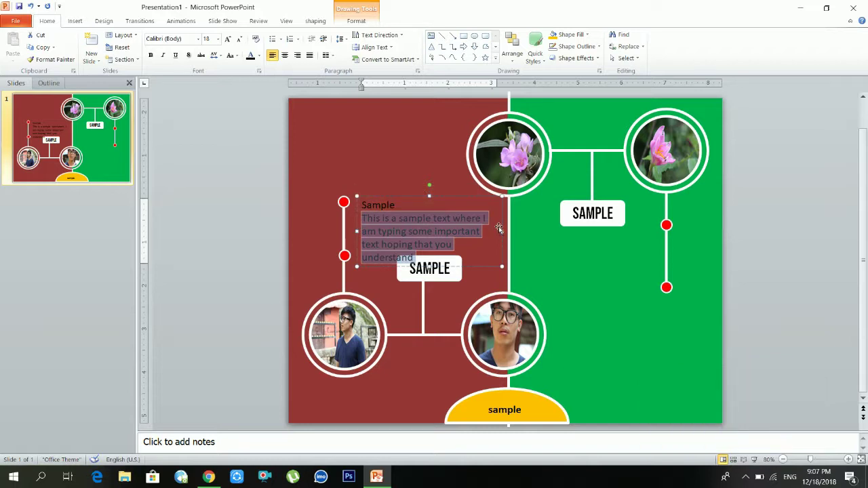
{"action": "left_click_drag", "start_coordinate": [505, 232], "coordinate": [517, 237]}
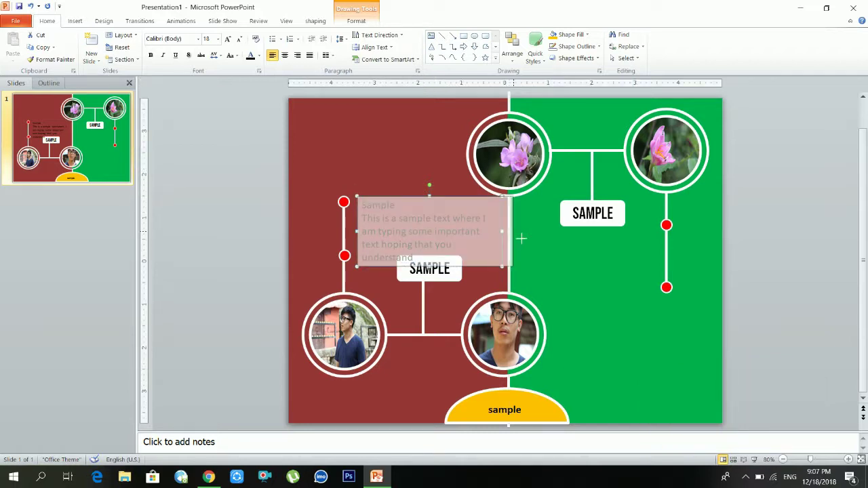
{"action": "left_click", "coordinate": [469, 245]}
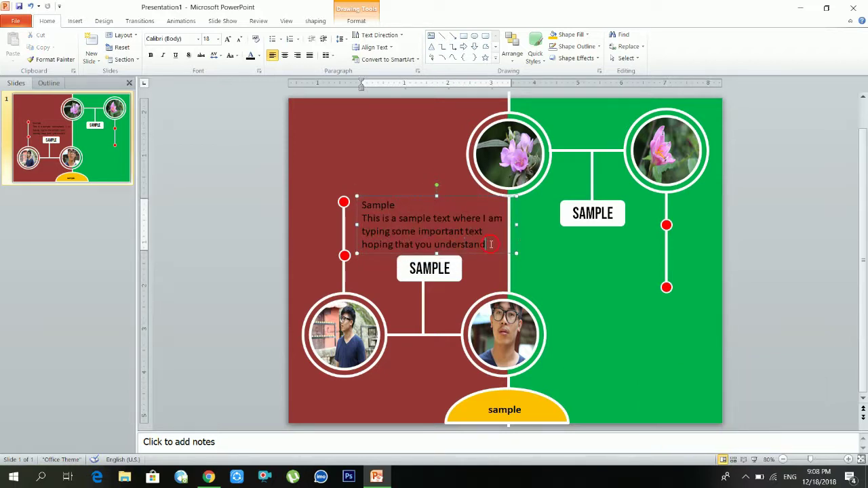
{"action": "left_click_drag", "start_coordinate": [490, 244], "coordinate": [367, 225]}
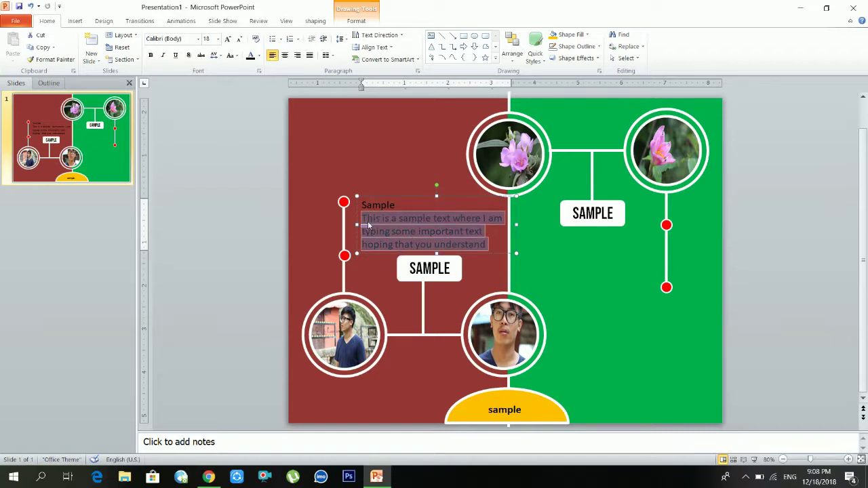
{"action": "key", "text": "ctrl+i"}
Step: Bold and centre the Sample title, and bold the closing phrase 'hoping that you understand'
{"action": "left_click", "coordinate": [385, 219]}
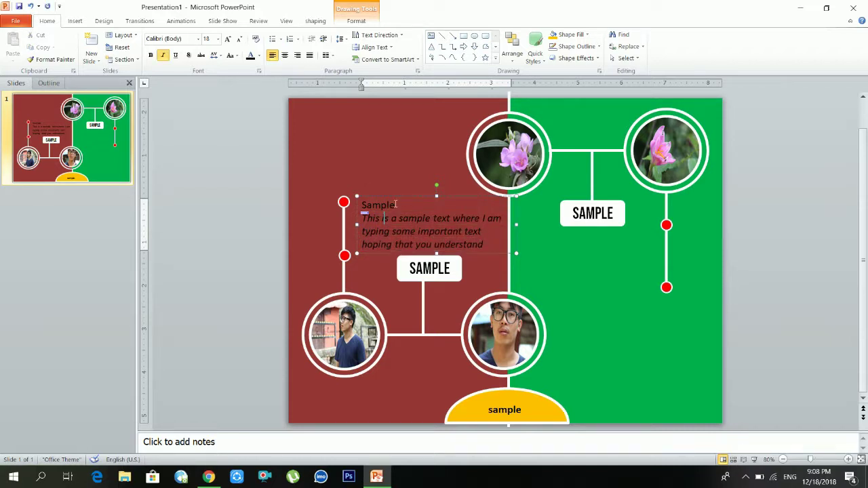
{"action": "left_click_drag", "start_coordinate": [397, 205], "coordinate": [361, 205]}
{"action": "key", "text": "ctrl+b"}
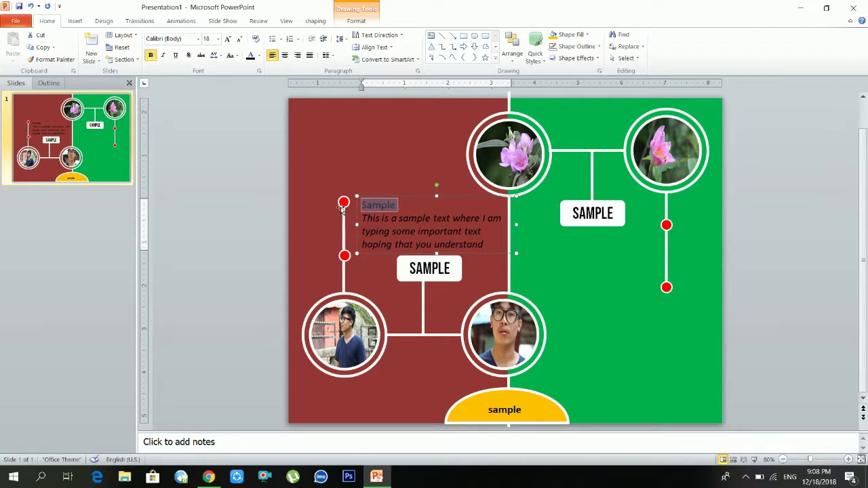
{"action": "key", "text": "ctrl+e"}
{"action": "left_click", "coordinate": [475, 219]}
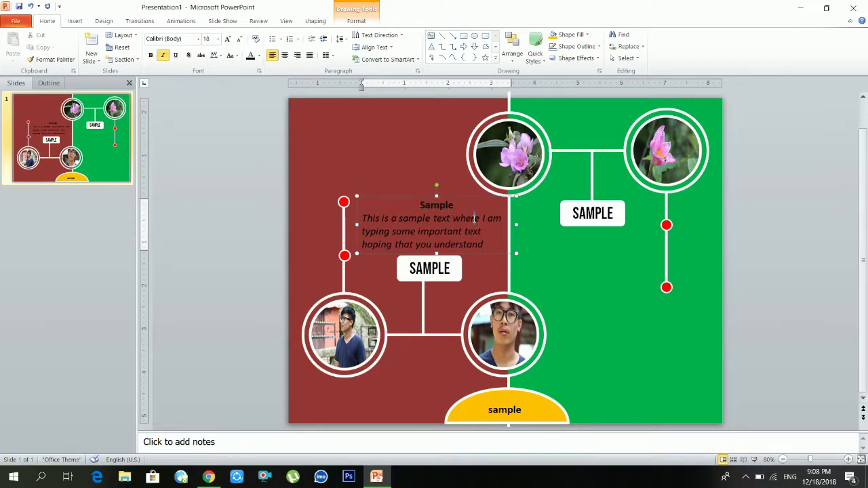
{"action": "left_click_drag", "start_coordinate": [489, 251], "coordinate": [417, 231]}
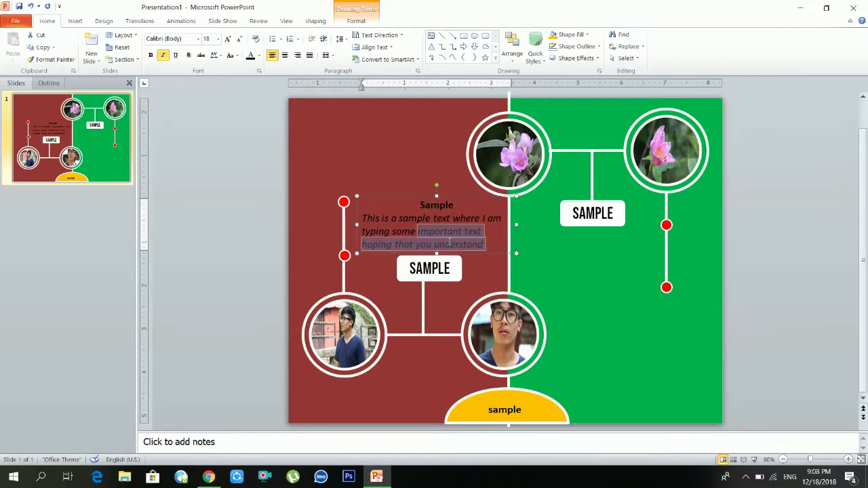
{"action": "key", "text": "ctrl+b"}
Step: Set the title to Bebas Neue at 20 pt
{"action": "left_click", "coordinate": [422, 210]}
{"action": "double_click", "coordinate": [422, 207]}
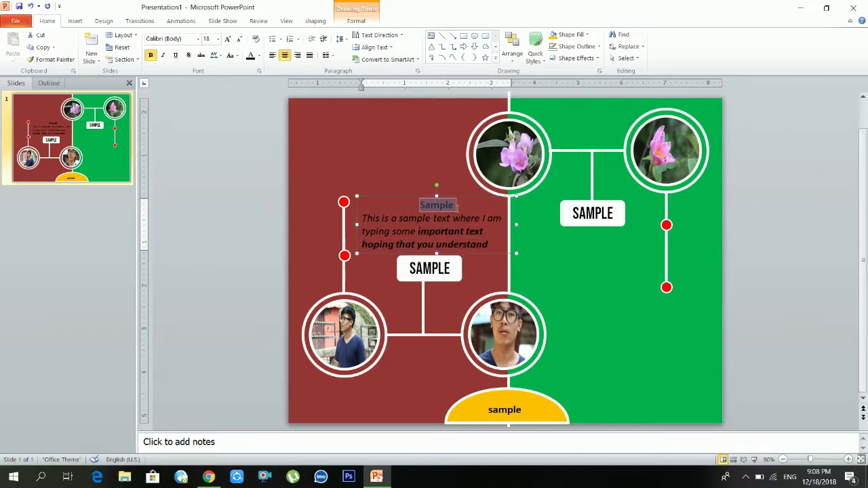
{"action": "left_click", "coordinate": [169, 39]}
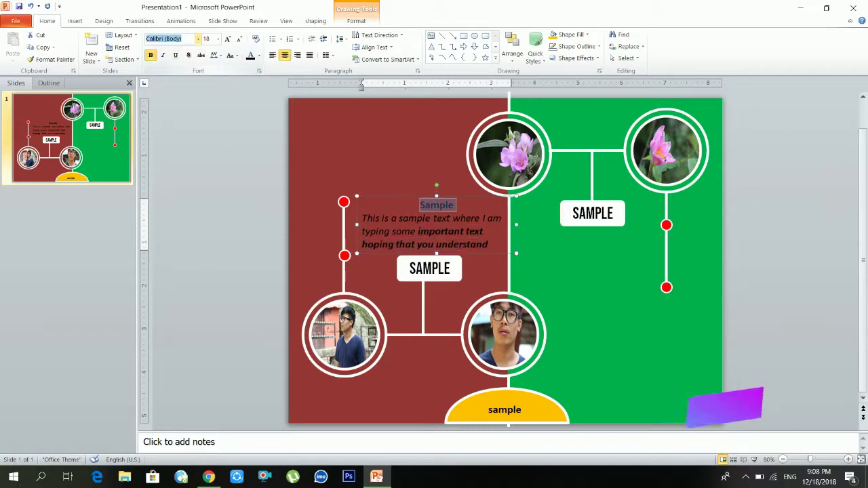
{"action": "type", "text": "Bebas Neue"}
{"action": "key", "text": "Return"}
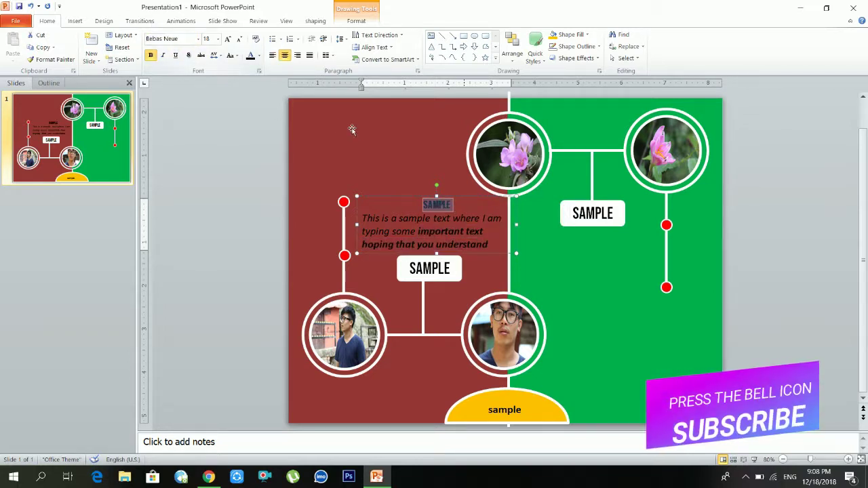
{"action": "key", "text": "ctrl+shift+period"}
{"action": "key", "text": "ctrl+shift+period"}
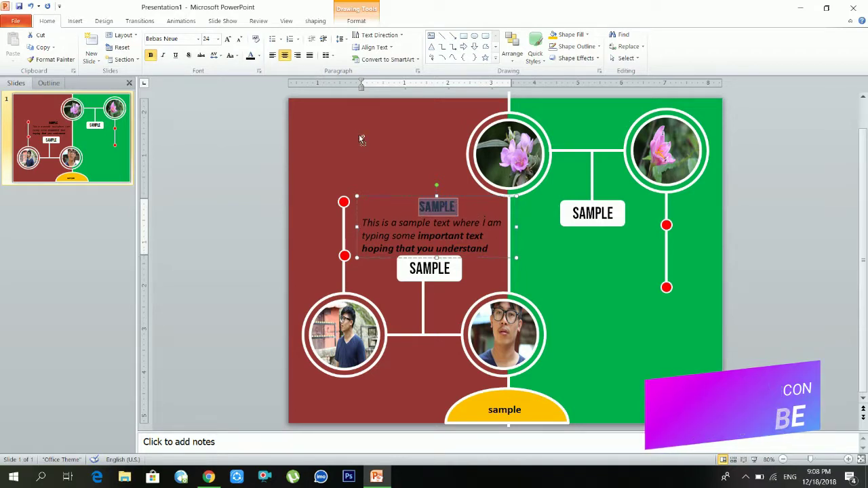
{"action": "key", "text": "ctrl+shift+period"}
{"action": "key", "text": "ctrl+shift+period"}
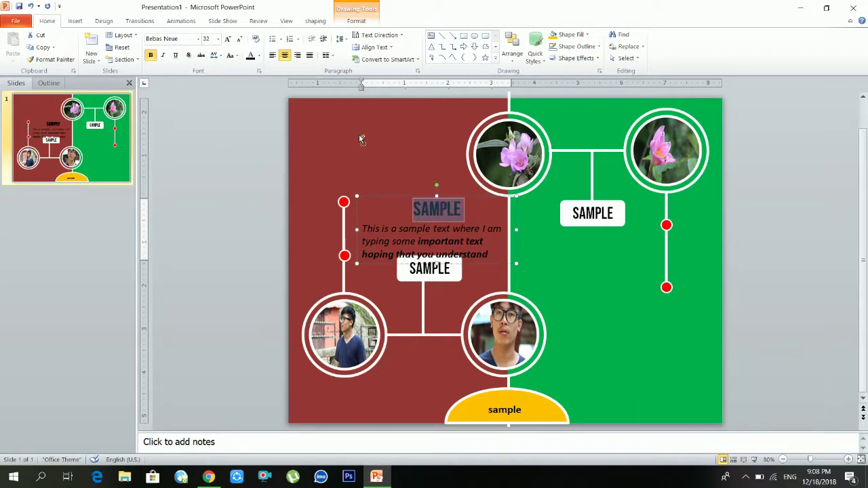
{"action": "key", "text": "ctrl+shift+comma"}
{"action": "key", "text": "ctrl+shift+comma"}
{"action": "key", "text": "ctrl+shift+comma"}
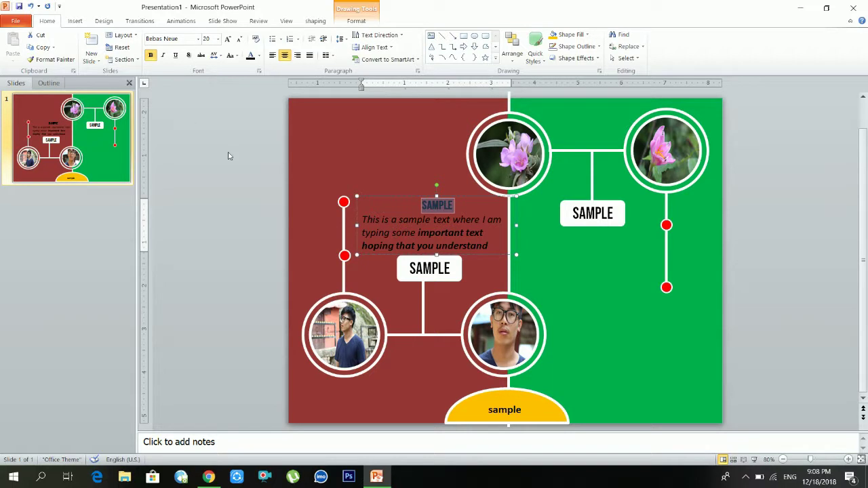
{"action": "left_click", "coordinate": [505, 249]}
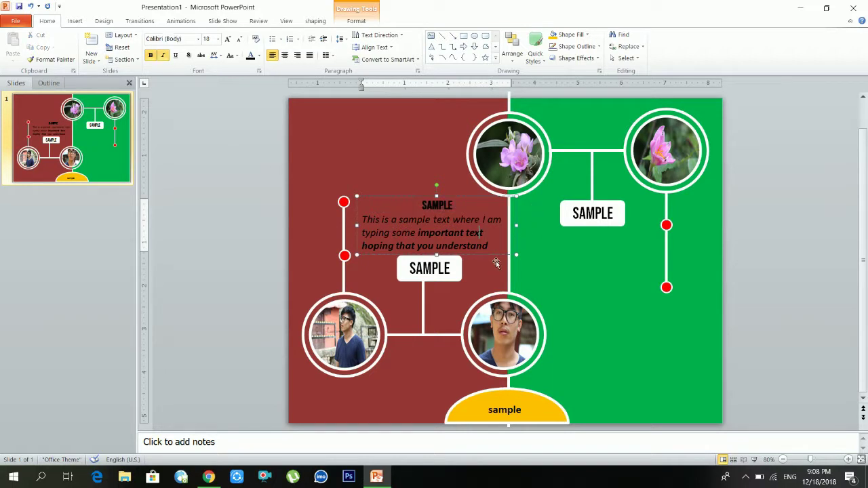
Step: Place a copy of the text box on the green half under the SAMPLE label
{"action": "left_click_drag", "start_coordinate": [496, 264], "coordinate": [587, 276]}
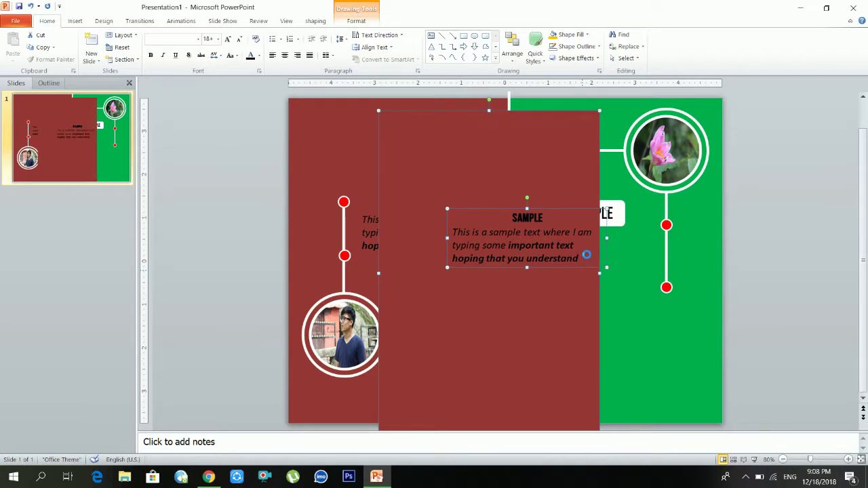
{"action": "key", "text": "ctrl+z"}
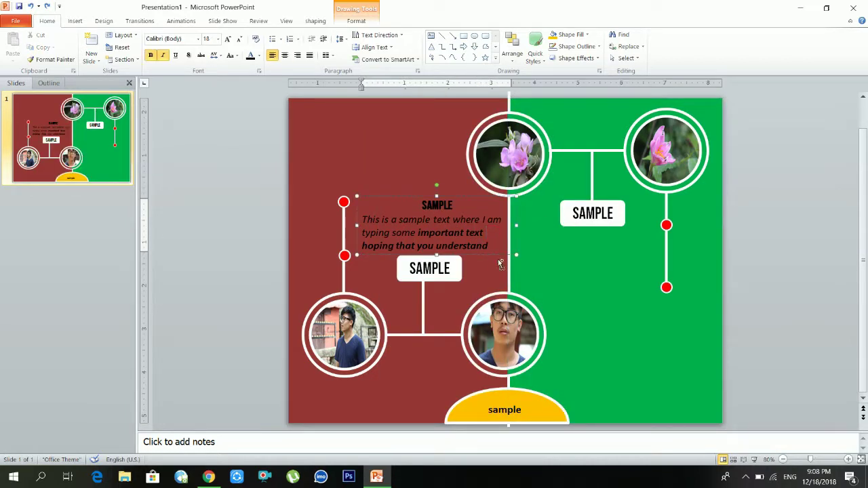
{"action": "left_click_drag", "start_coordinate": [499, 261], "coordinate": [650, 301]}
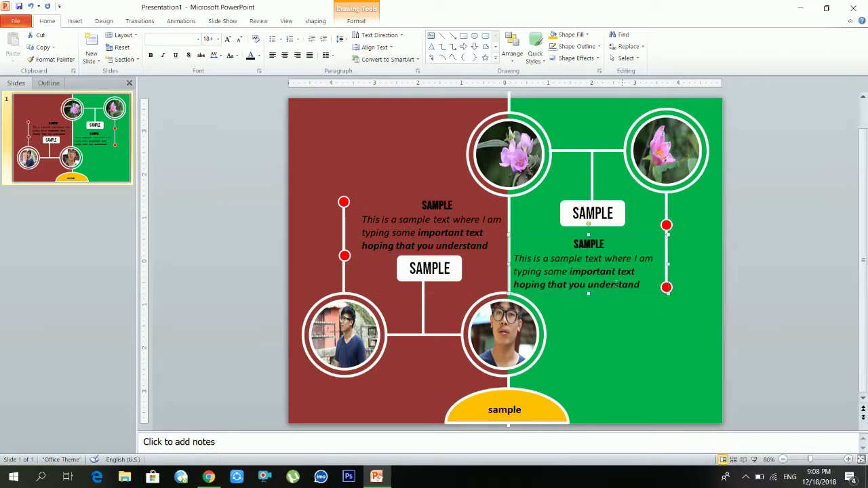
{"action": "left_click_drag", "start_coordinate": [620, 236], "coordinate": [620, 226]}
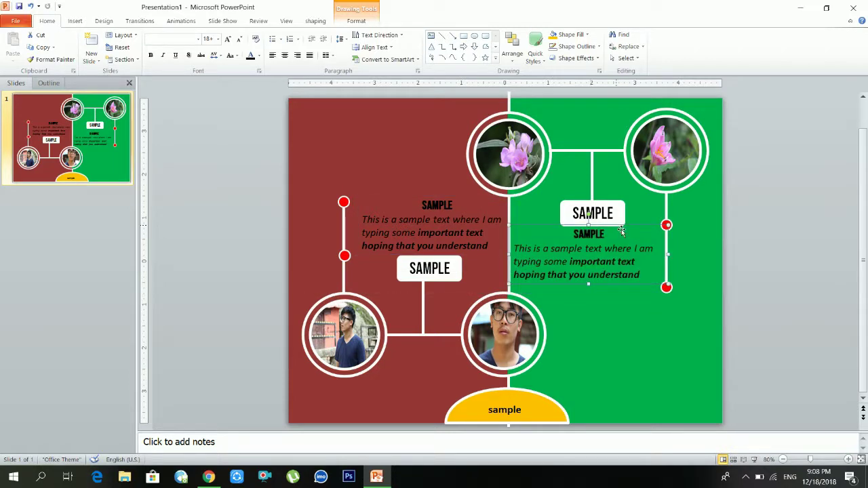
Step: Remove the SAMPLE heading from both text boxes and lower the red-side box slightly
{"action": "left_click", "coordinate": [605, 235]}
{"action": "key", "text": "ctrl+a"}
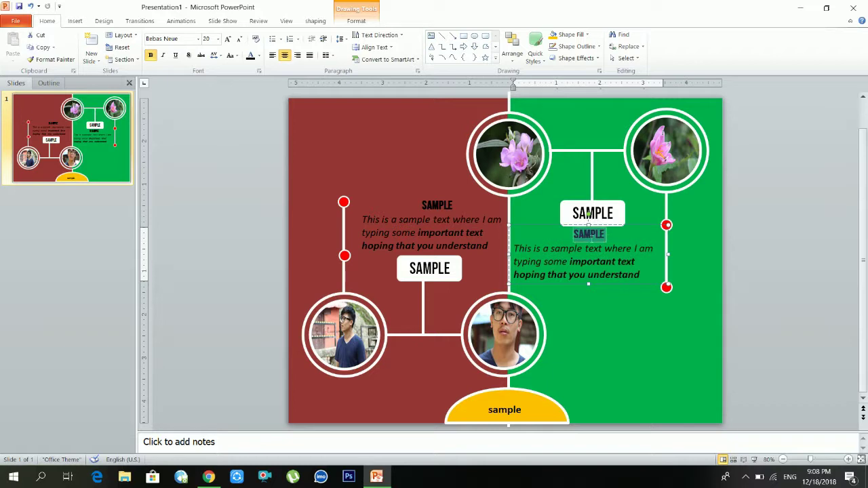
{"action": "key", "text": "BackSpace"}
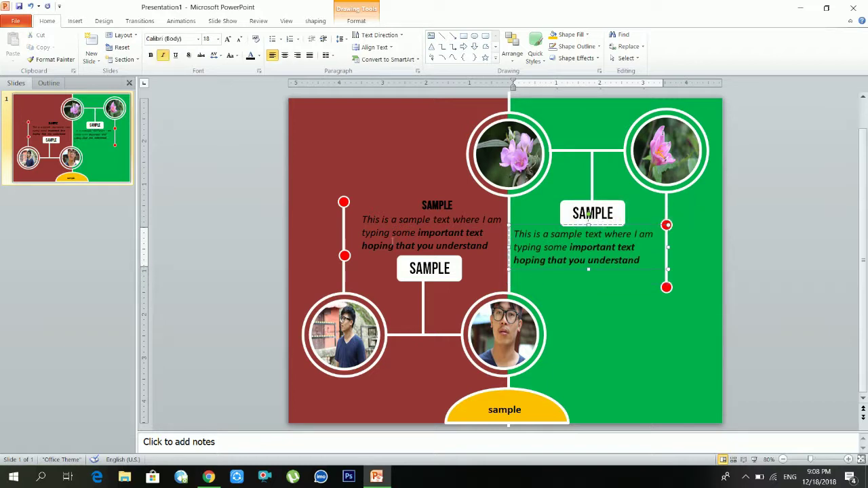
{"action": "left_click", "coordinate": [426, 214]}
{"action": "triple_click", "coordinate": [456, 212]}
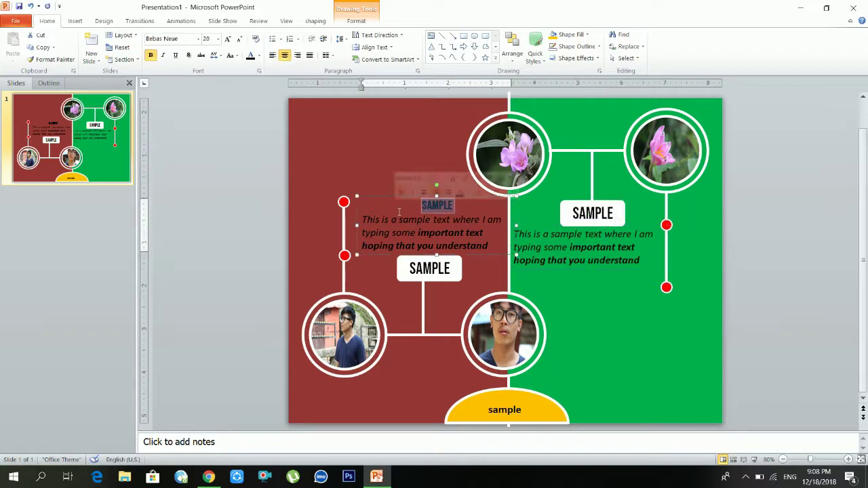
{"action": "key", "text": "BackSpace"}
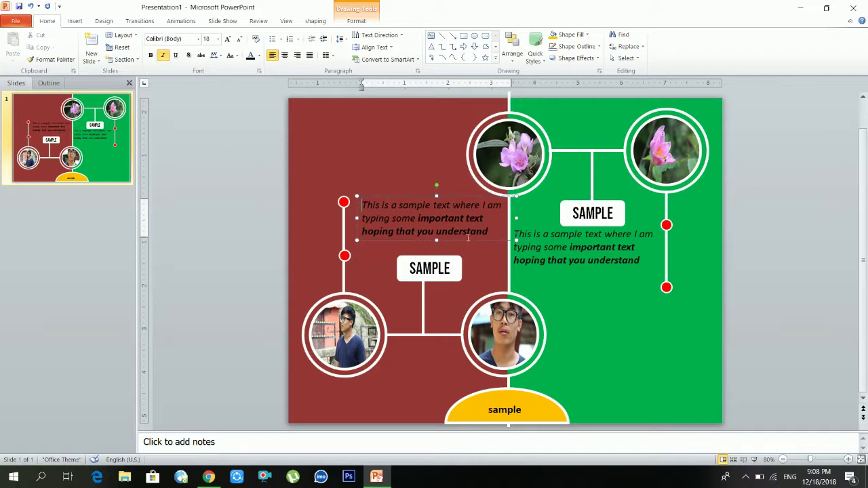
{"action": "left_click_drag", "start_coordinate": [468, 245], "coordinate": [471, 262]}
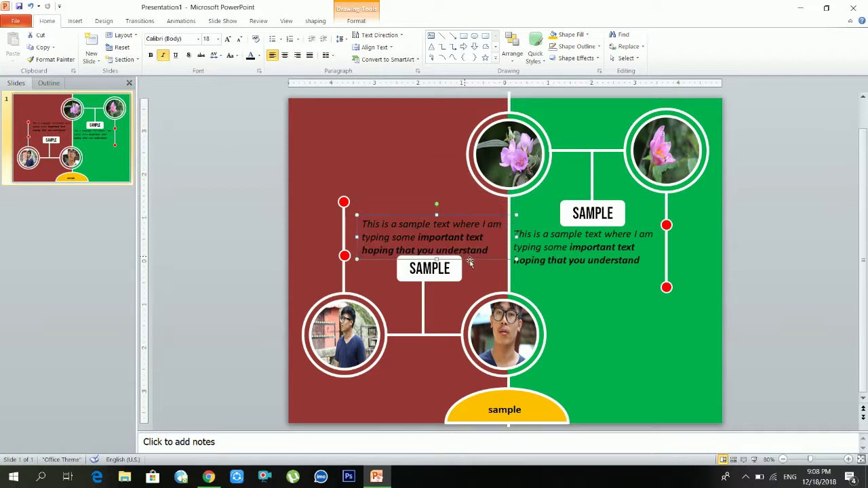
Step: Nudge the green-side text box slightly right and bring up the Animations tab
{"action": "left_click", "coordinate": [589, 249]}
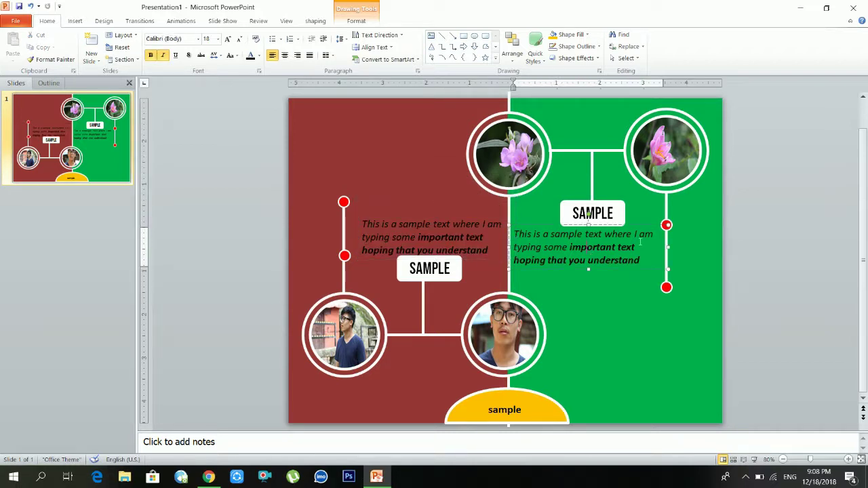
{"action": "left_click_drag", "start_coordinate": [656, 230], "coordinate": [659, 231]}
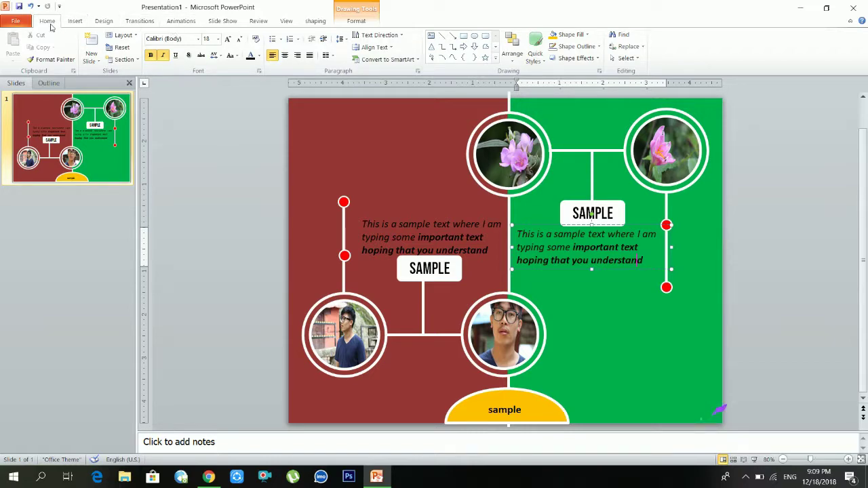
{"action": "left_click", "coordinate": [181, 21]}
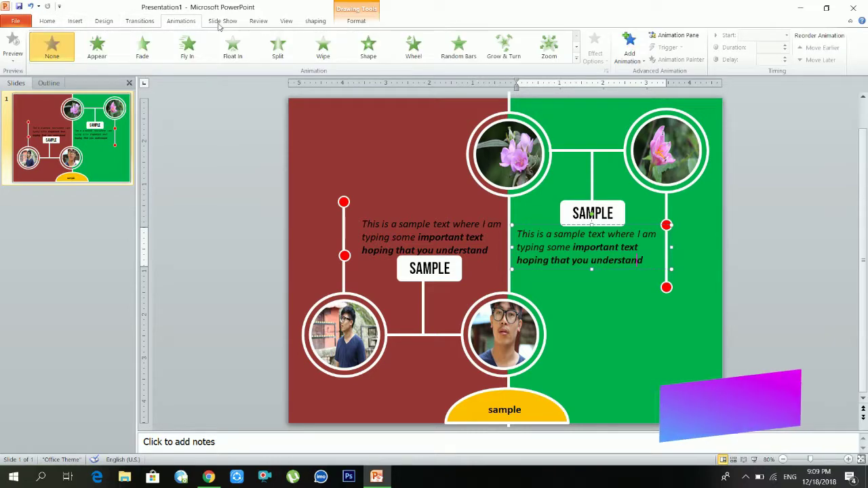
Step: Give the red left background panel a Fade entrance animation
{"action": "left_click", "coordinate": [630, 47]}
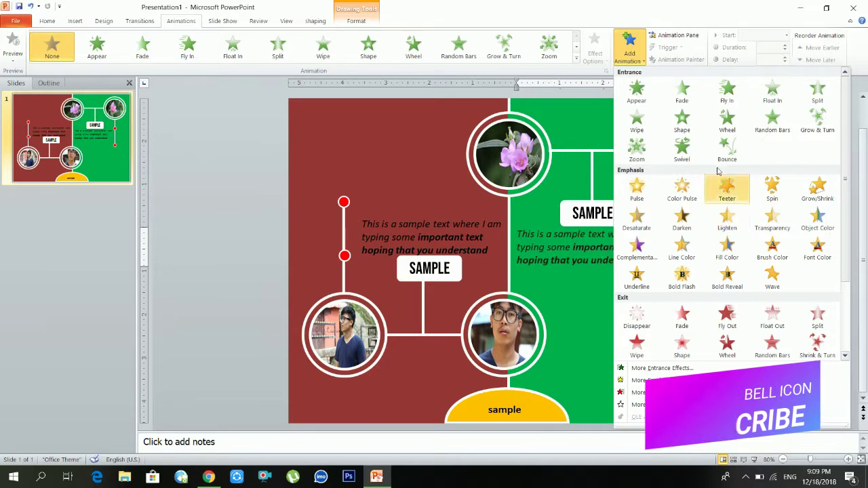
{"action": "left_click", "coordinate": [638, 98]}
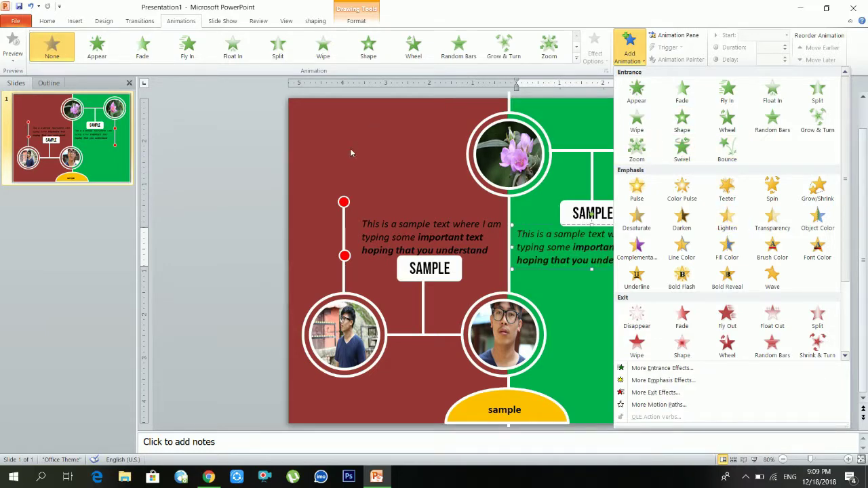
{"action": "left_click", "coordinate": [419, 137]}
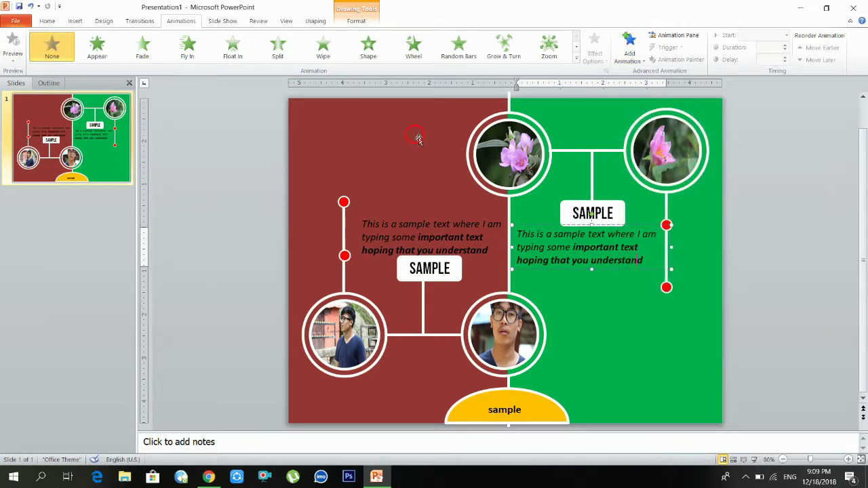
{"action": "left_click", "coordinate": [414, 137]}
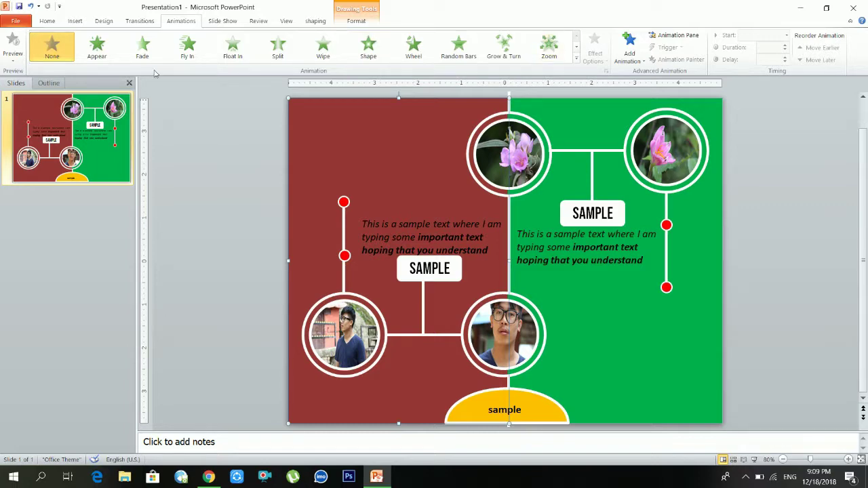
{"action": "left_click", "coordinate": [143, 53]}
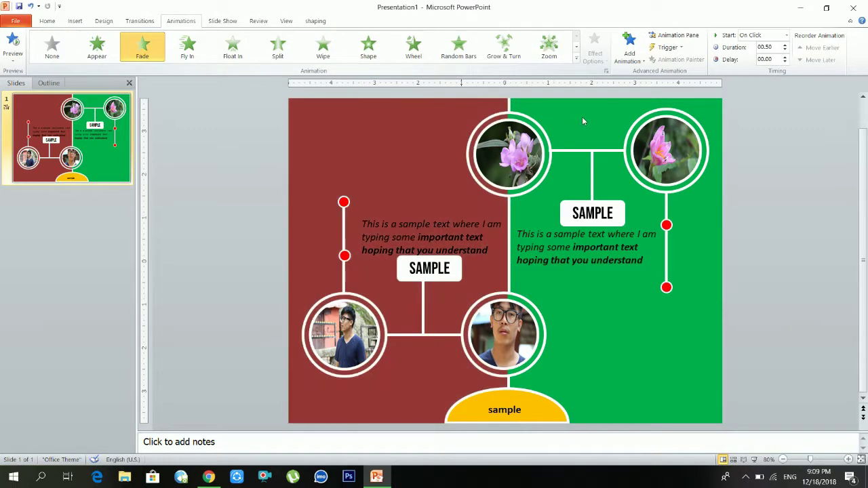
{"action": "left_click", "coordinate": [586, 119]}
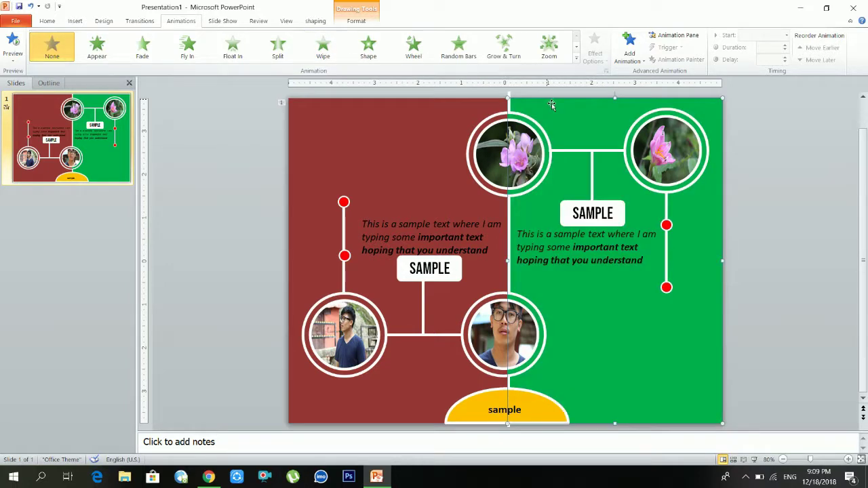
{"action": "left_click", "coordinate": [371, 174]}
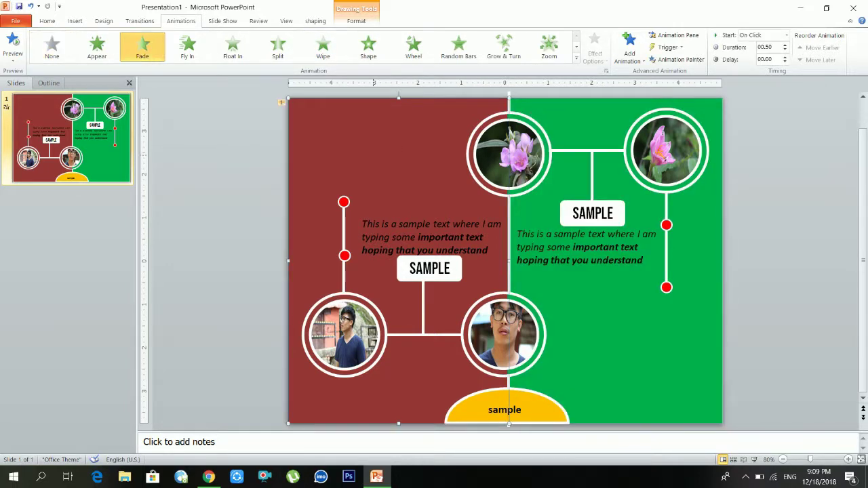
{"action": "left_click", "coordinate": [345, 203]}
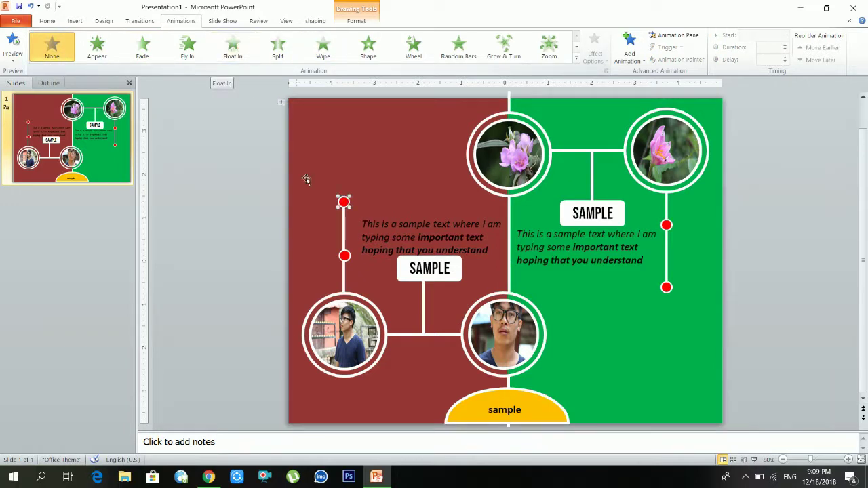
Step: Make the left vertical line wipe in and both left red dots float in
{"action": "left_click", "coordinate": [350, 288]}
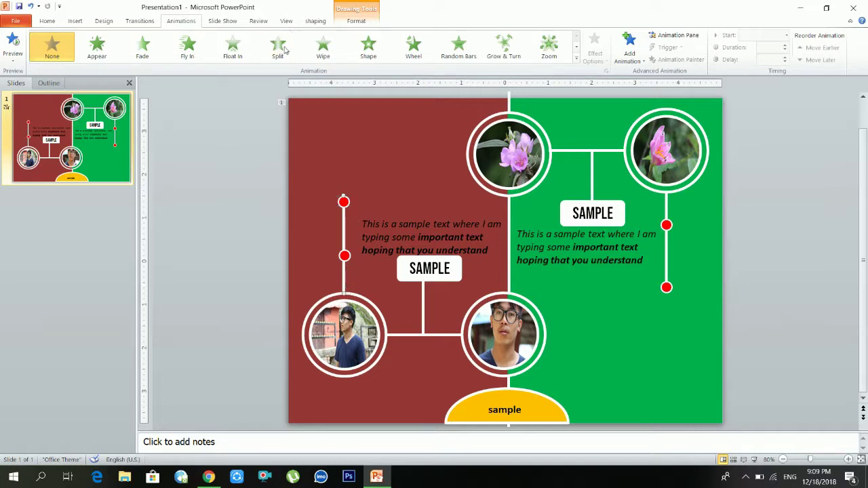
{"action": "left_click", "coordinate": [315, 53]}
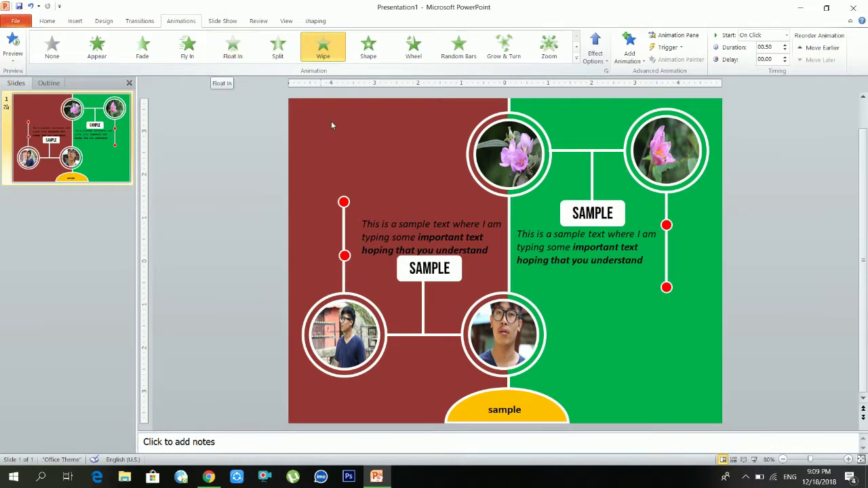
{"action": "left_click", "coordinate": [341, 200]}
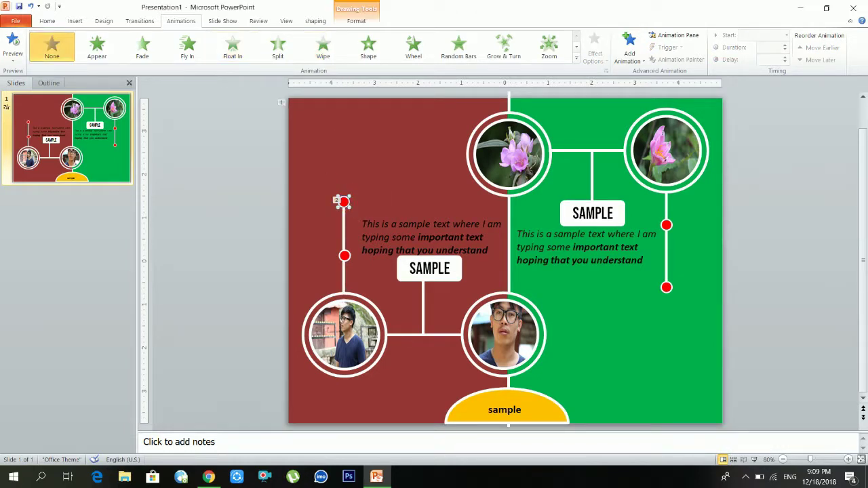
{"action": "left_click", "coordinate": [231, 48]}
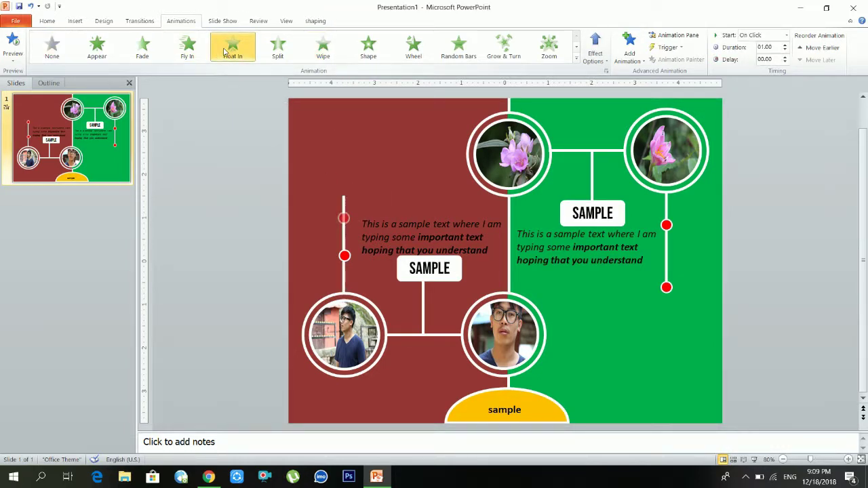
{"action": "left_click", "coordinate": [344, 257]}
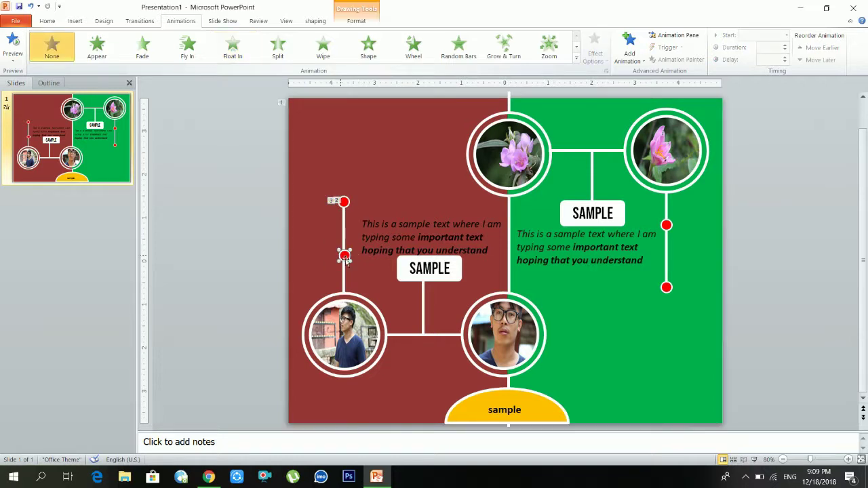
{"action": "left_click", "coordinate": [233, 49]}
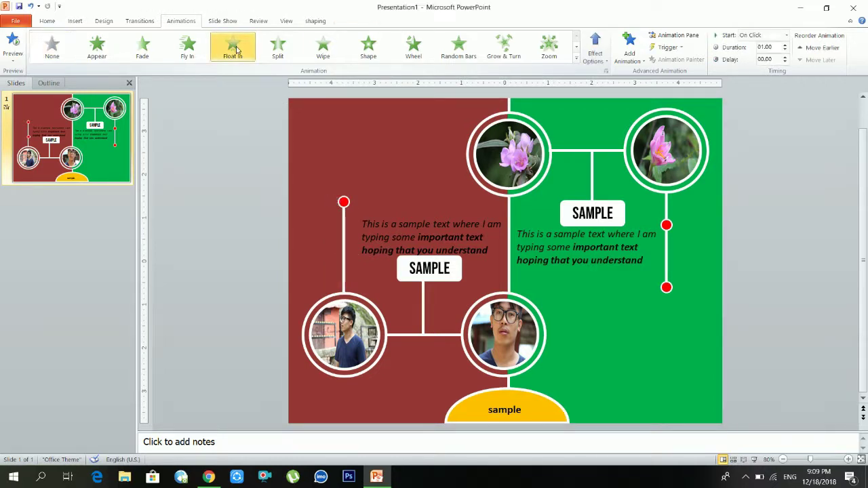
Step: Give the bottom-left photo circle Wheel, its photo Grow & Turn, and its connector Wipe
{"action": "left_click", "coordinate": [350, 298]}
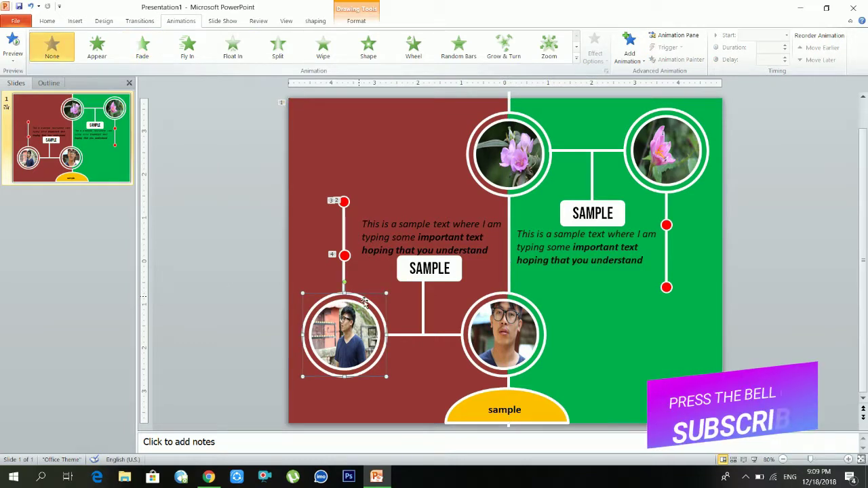
{"action": "left_click", "coordinate": [414, 49]}
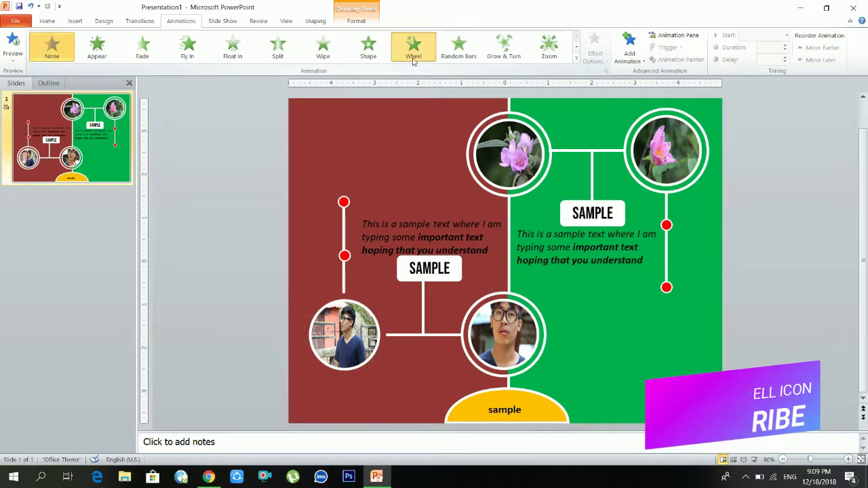
{"action": "left_click", "coordinate": [413, 59]}
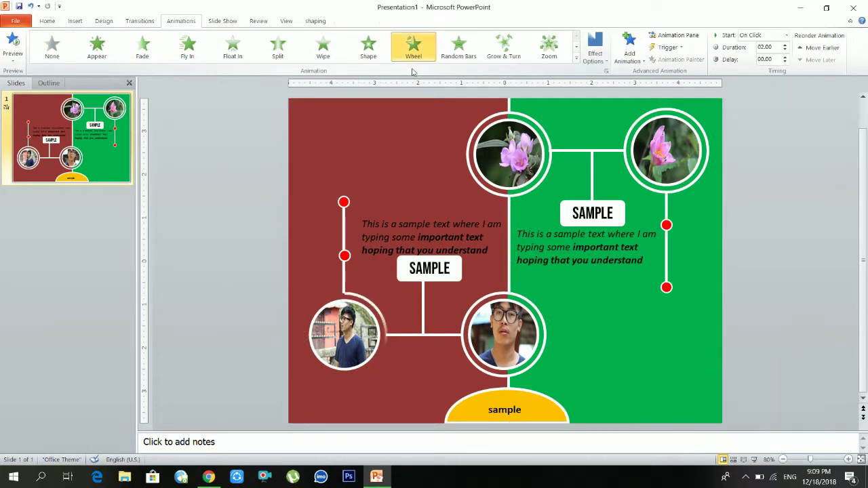
{"action": "left_click", "coordinate": [372, 332]}
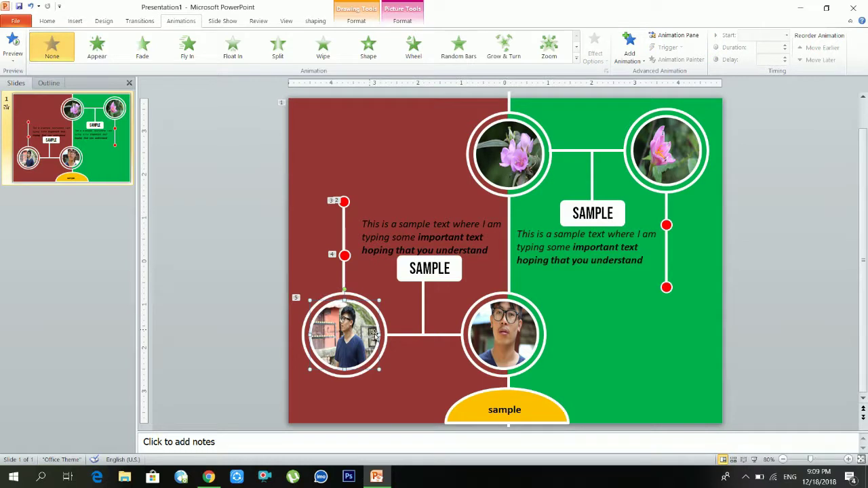
{"action": "left_click", "coordinate": [509, 49]}
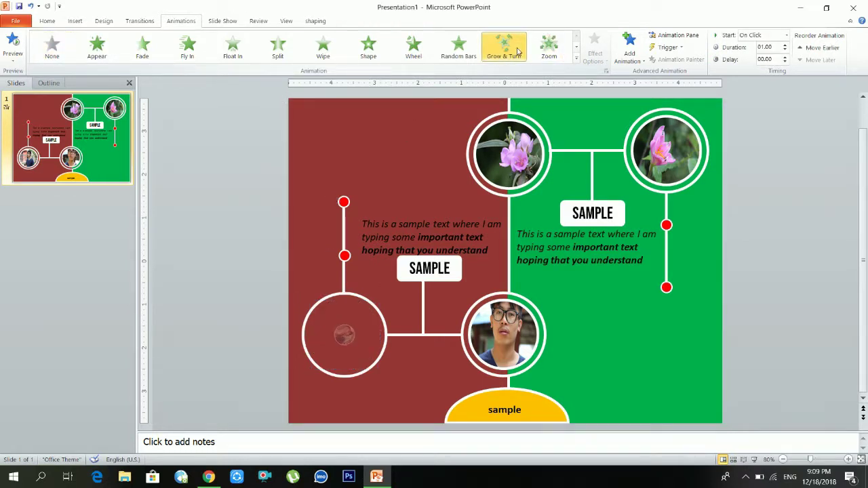
{"action": "left_click", "coordinate": [405, 338]}
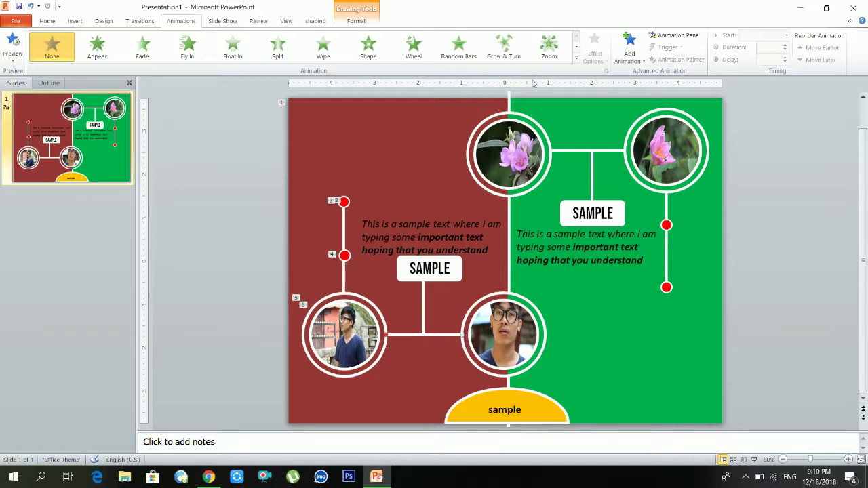
{"action": "left_click", "coordinate": [331, 57]}
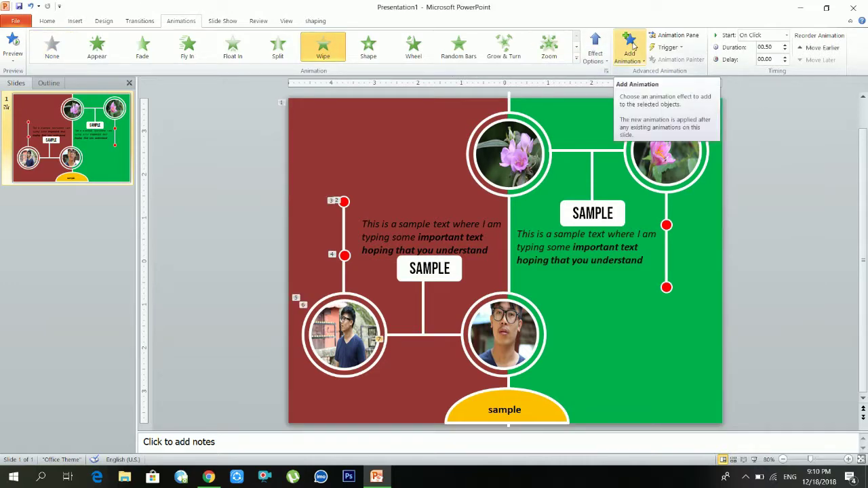
Step: In the Animation Pane set item 7's Wipe to From Left, then wipe in the line under left SAMPLE
{"action": "left_click", "coordinate": [672, 35]}
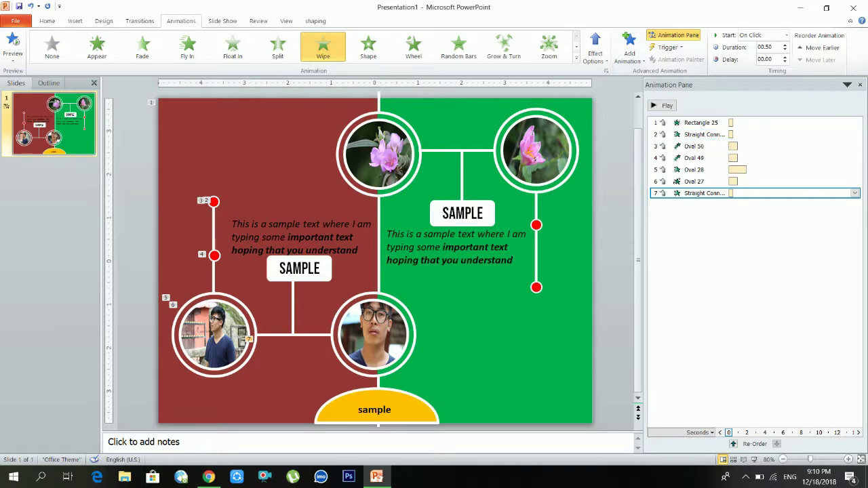
{"action": "left_click", "coordinate": [854, 194]}
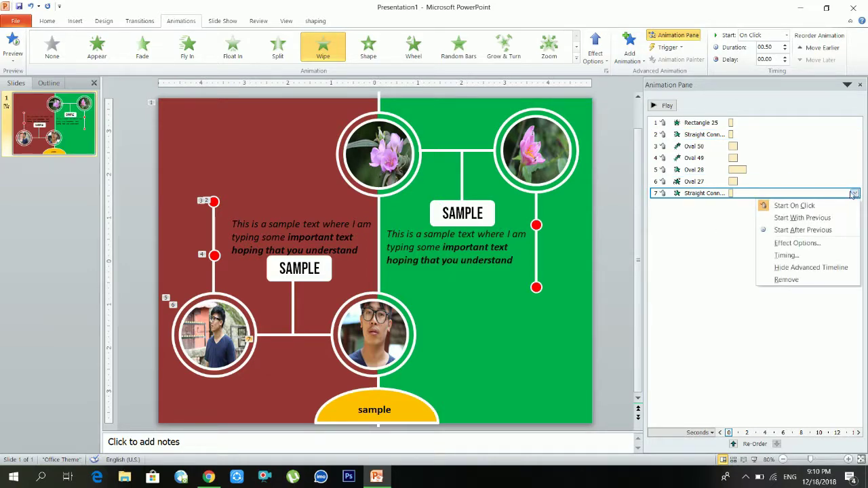
{"action": "left_click", "coordinate": [797, 243]}
{"action": "left_click", "coordinate": [449, 199]}
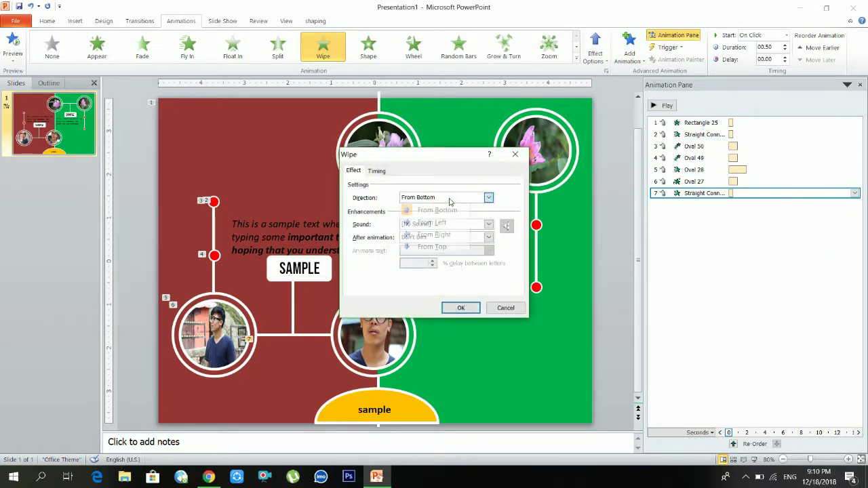
{"action": "left_click", "coordinate": [437, 223]}
{"action": "left_click", "coordinate": [461, 308]}
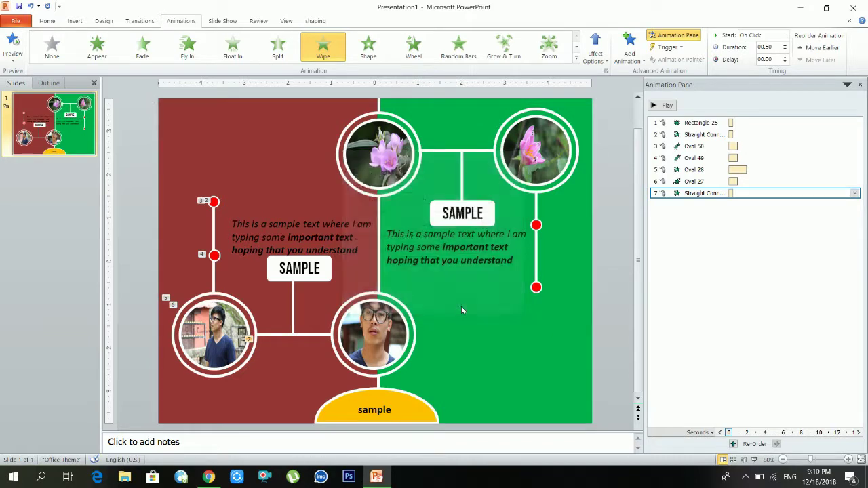
{"action": "left_click", "coordinate": [294, 324]}
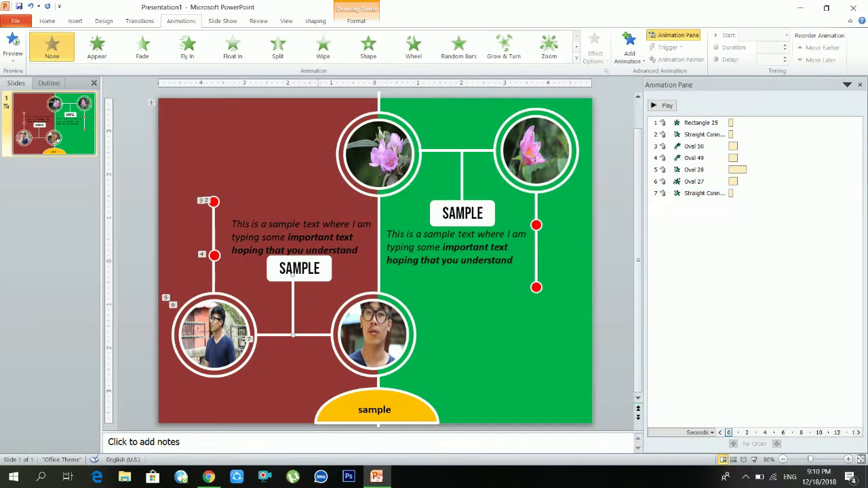
{"action": "left_click", "coordinate": [324, 50]}
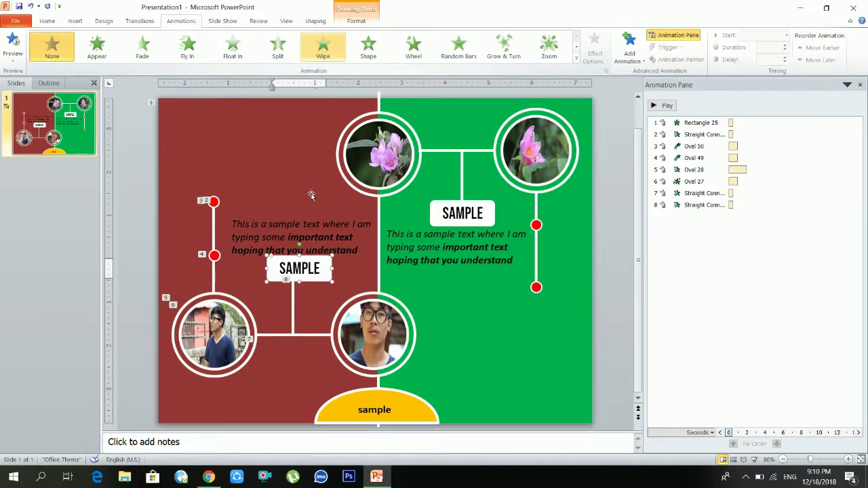
Step: Make the left SAMPLE box wipe in
{"action": "left_click", "coordinate": [414, 49]}
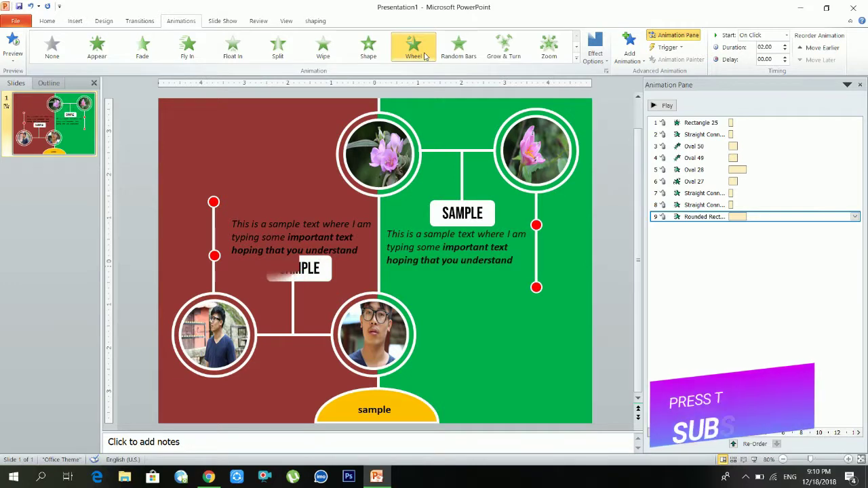
{"action": "left_click", "coordinate": [364, 54]}
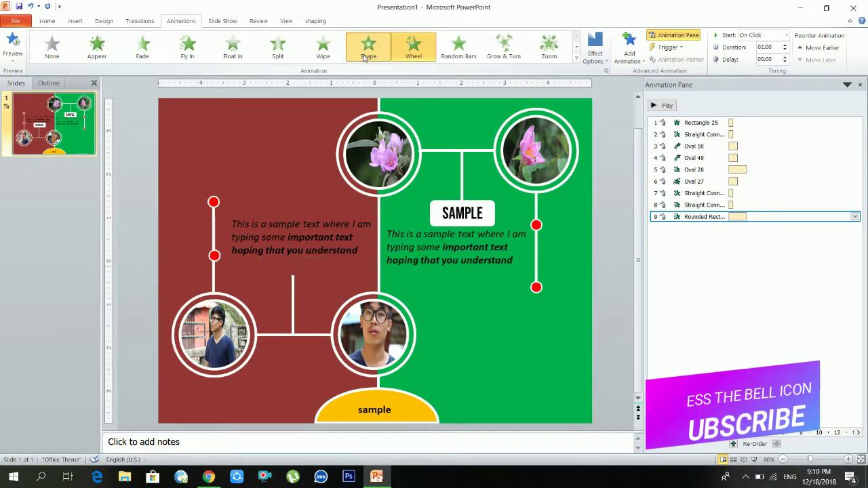
{"action": "left_click", "coordinate": [323, 48]}
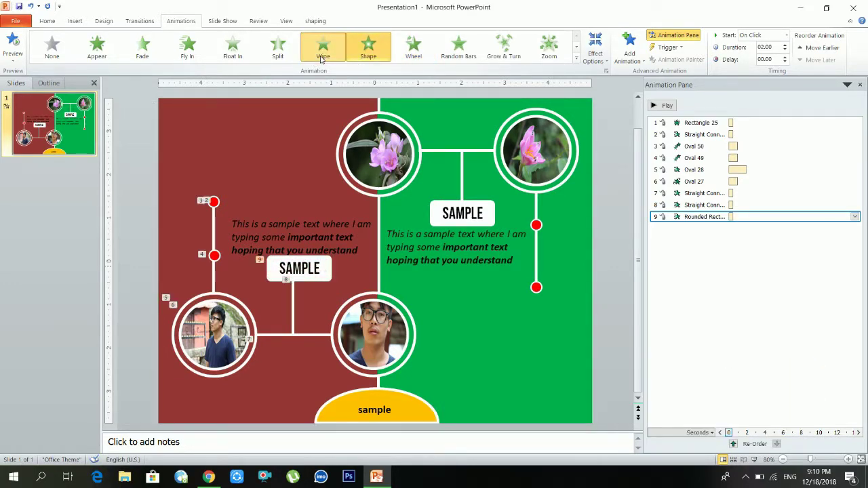
Step: Float in the left paragraph and give the lower-middle photo circle a Wheel entrance
{"action": "left_click", "coordinate": [317, 238]}
{"action": "left_click", "coordinate": [232, 47]}
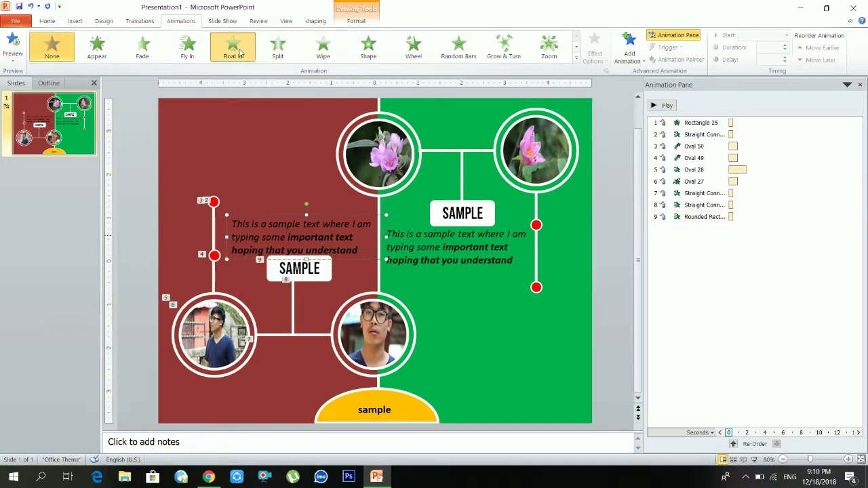
{"action": "left_click", "coordinate": [337, 351]}
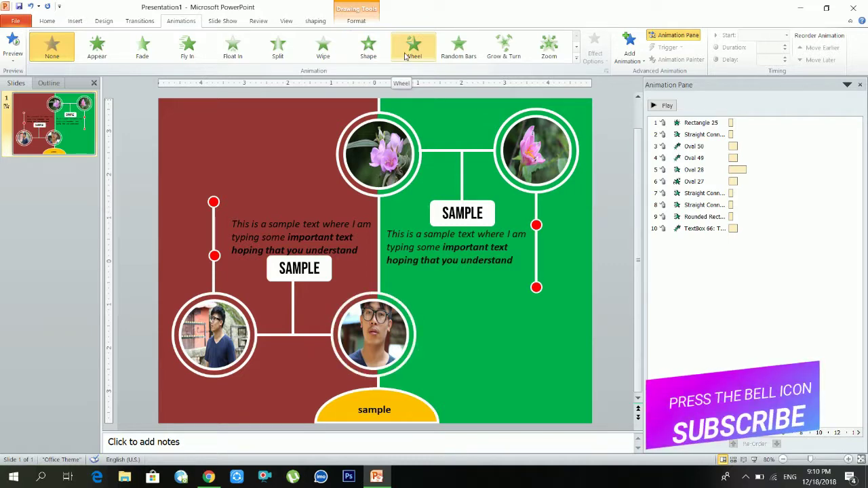
{"action": "left_click", "coordinate": [405, 57]}
Step: Give the lower-middle photo Grow & Turn and the next connector line a Wipe
{"action": "left_click", "coordinate": [392, 317]}
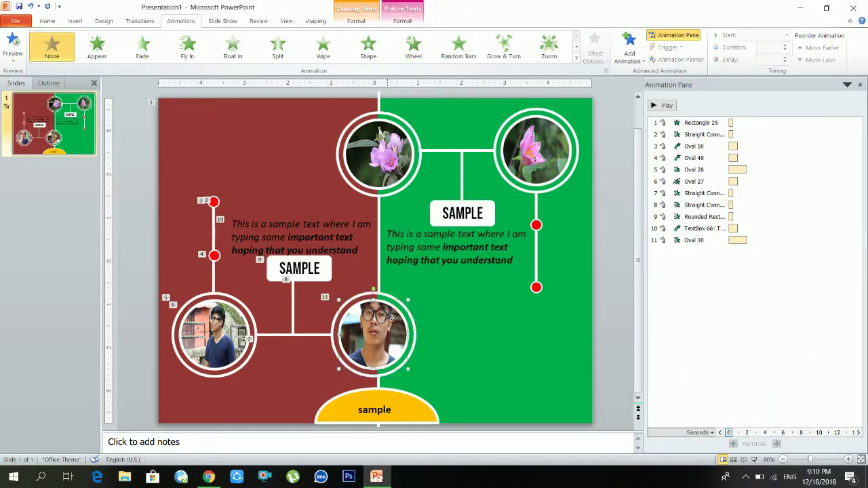
{"action": "left_click", "coordinate": [501, 48]}
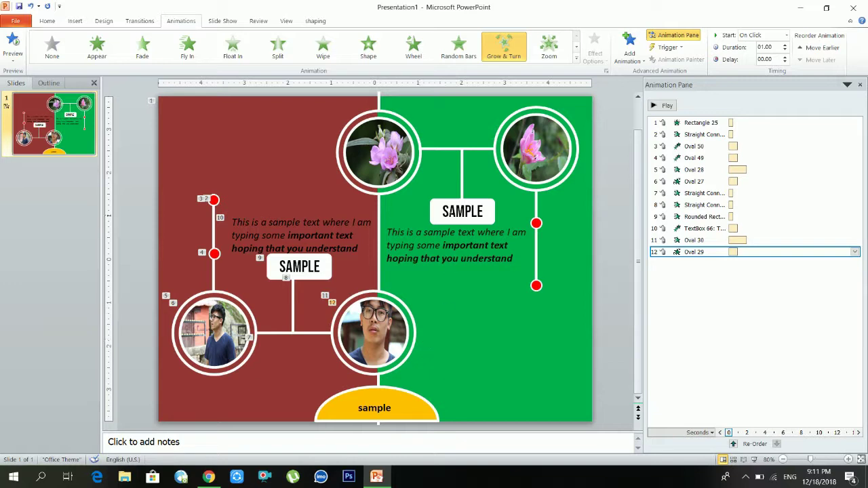
{"action": "left_click", "coordinate": [384, 271]}
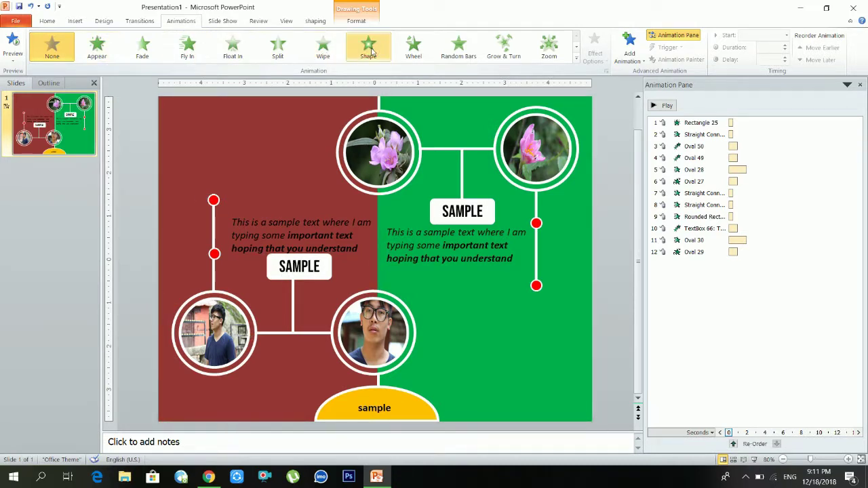
{"action": "left_click", "coordinate": [325, 54]}
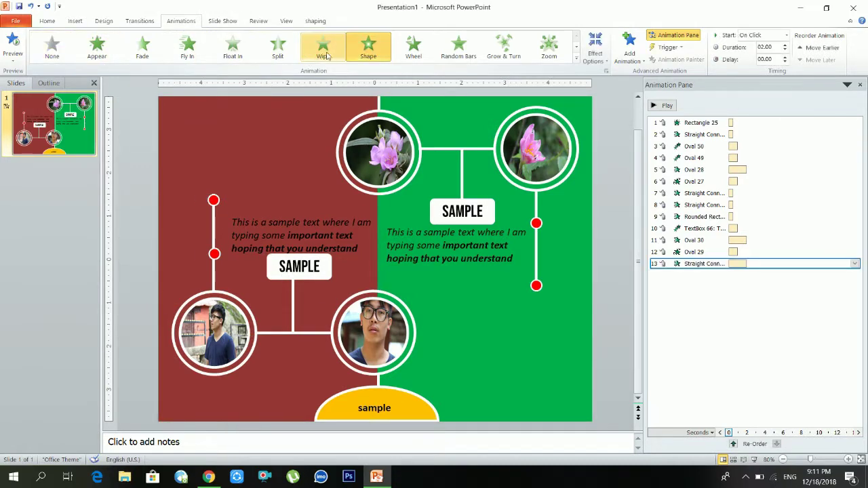
Step: Make the top flower ring wheel in and the flower picture grow and turn in
{"action": "left_click", "coordinate": [372, 194]}
{"action": "left_click", "coordinate": [414, 48]}
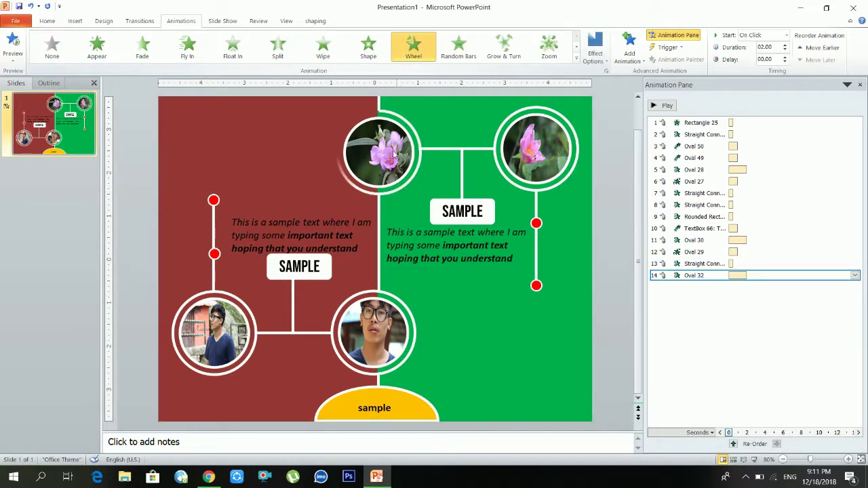
{"action": "left_click", "coordinate": [369, 185]}
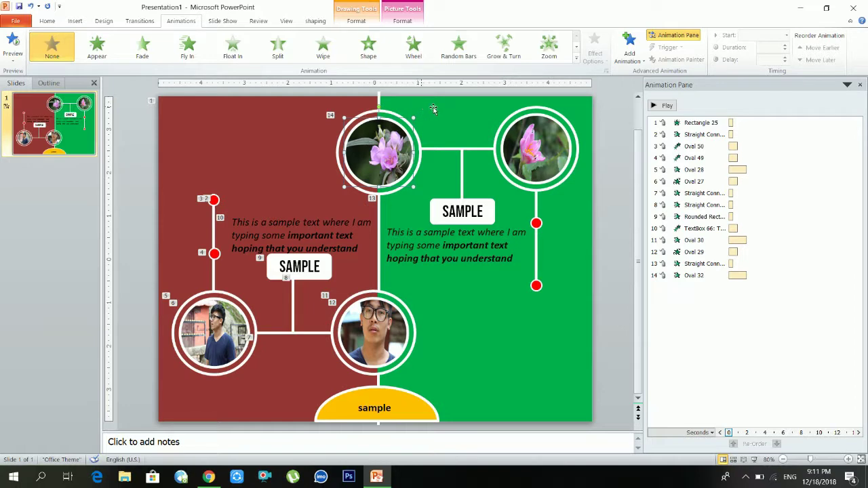
{"action": "left_click", "coordinate": [511, 60]}
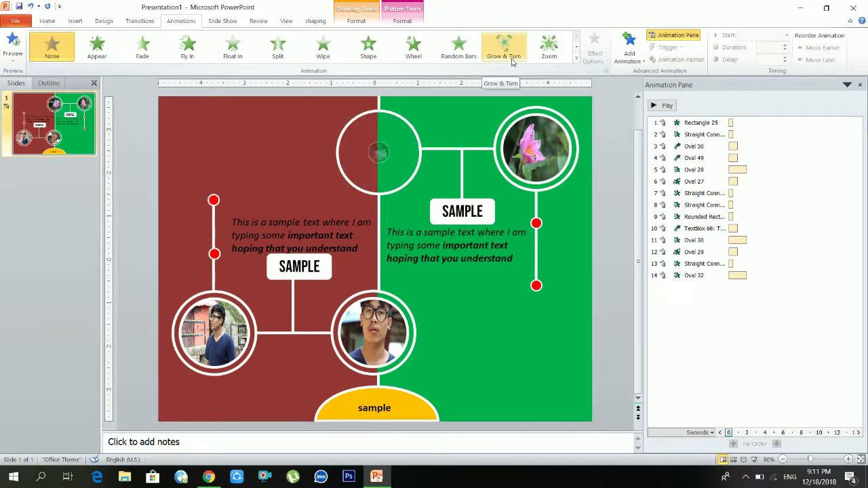
{"action": "left_click", "coordinate": [512, 60]}
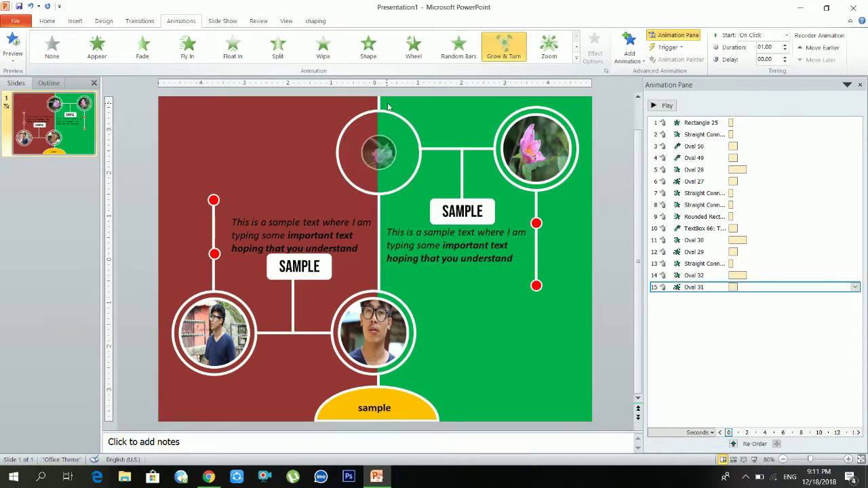
Step: Apply Wipe to the central dividing line and the green background panel
{"action": "left_click", "coordinate": [380, 100]}
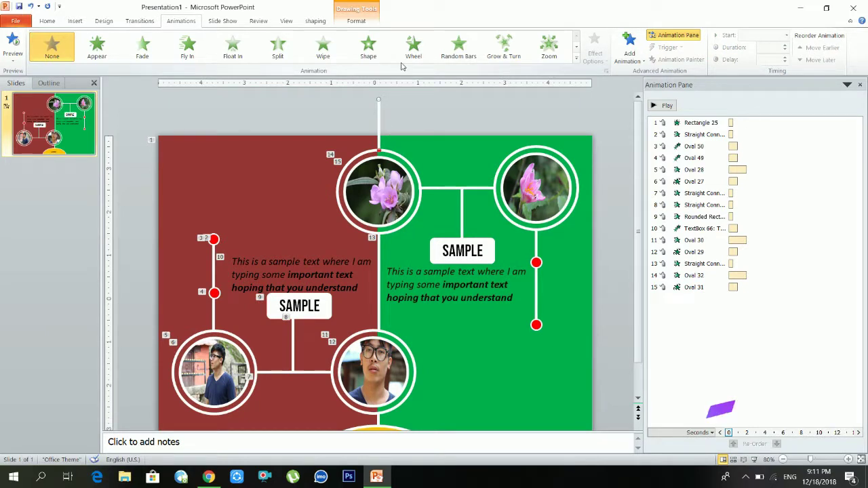
{"action": "left_click", "coordinate": [330, 60]}
{"action": "left_click", "coordinate": [428, 150]}
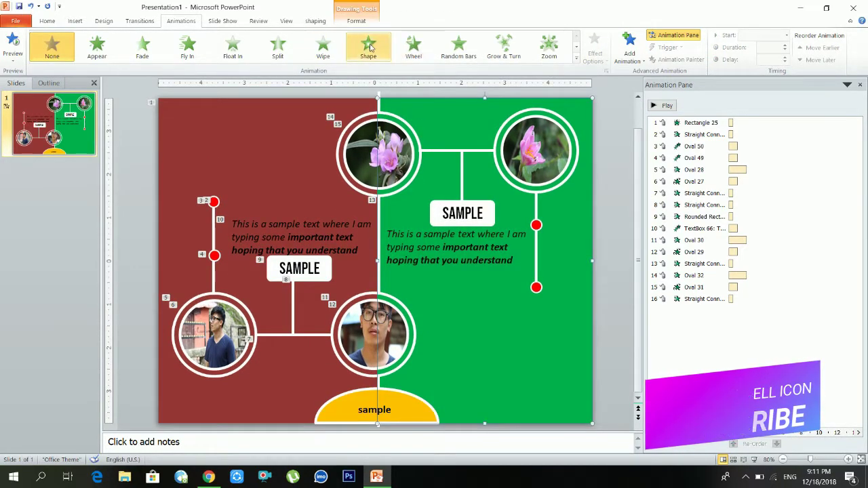
{"action": "left_click", "coordinate": [324, 53]}
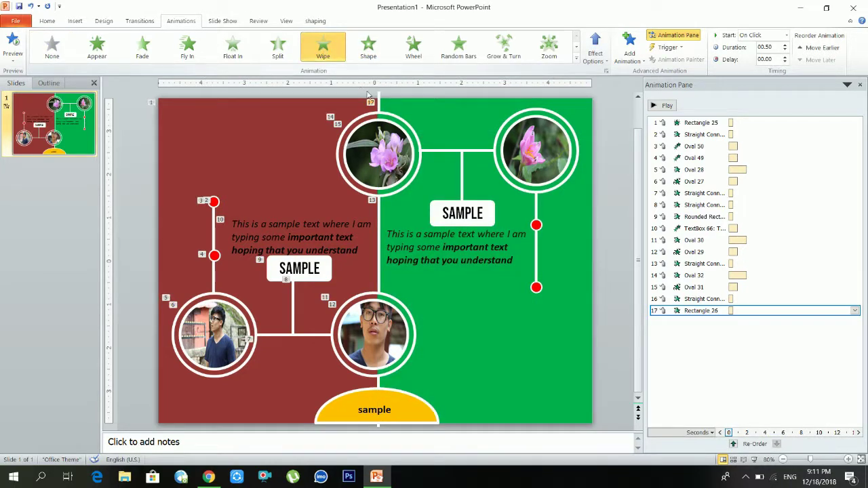
Step: Make the connector between the flower circles wipe in from the left
{"action": "left_click", "coordinate": [441, 155]}
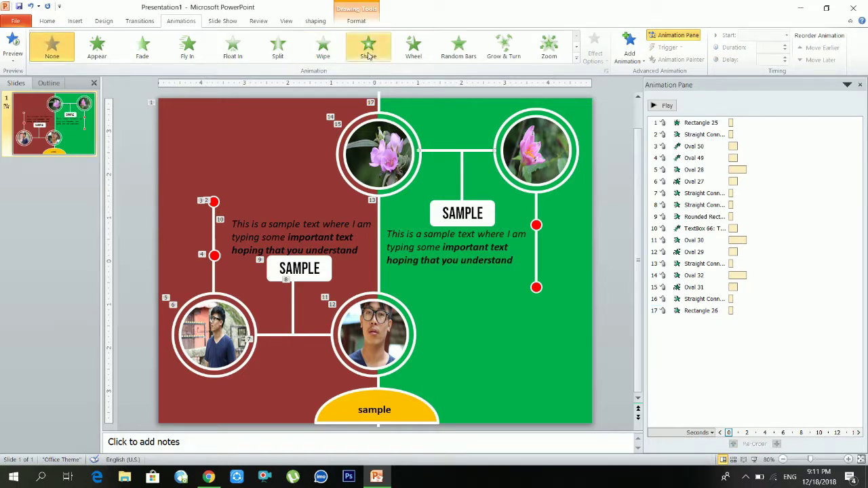
{"action": "left_click", "coordinate": [323, 49]}
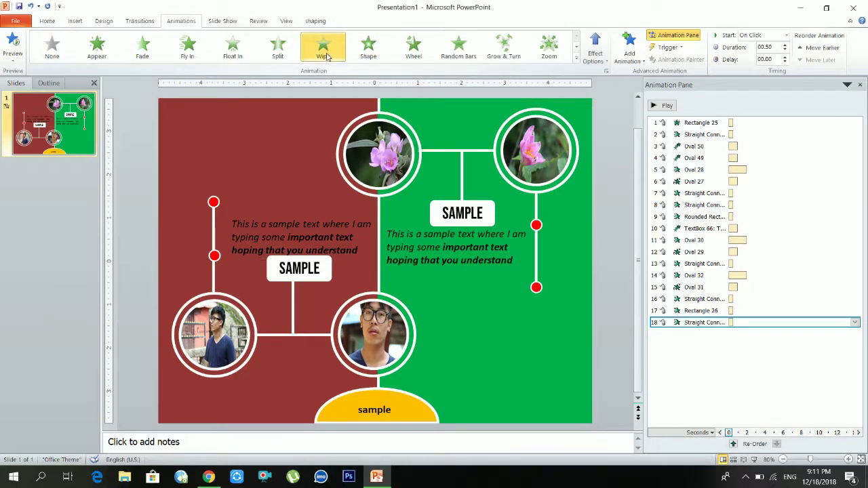
{"action": "left_click", "coordinate": [855, 322]}
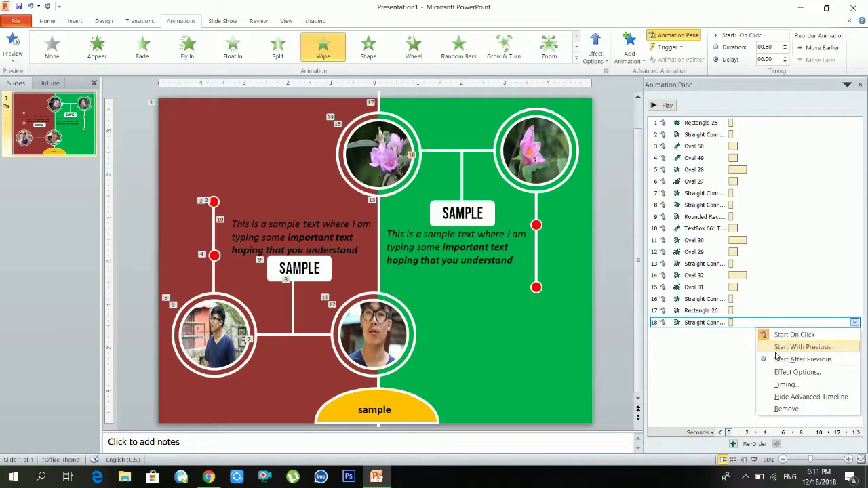
{"action": "left_click", "coordinate": [797, 373]}
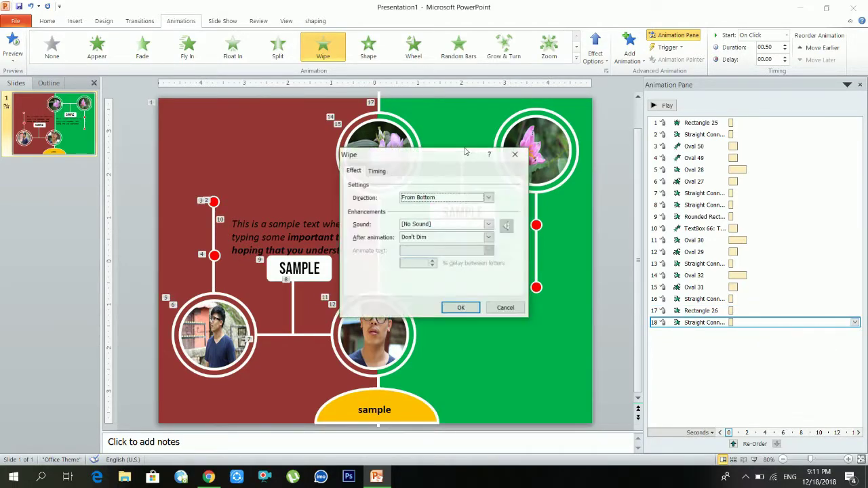
{"action": "left_click", "coordinate": [447, 197]}
{"action": "left_click", "coordinate": [433, 222]}
{"action": "left_click", "coordinate": [458, 307]}
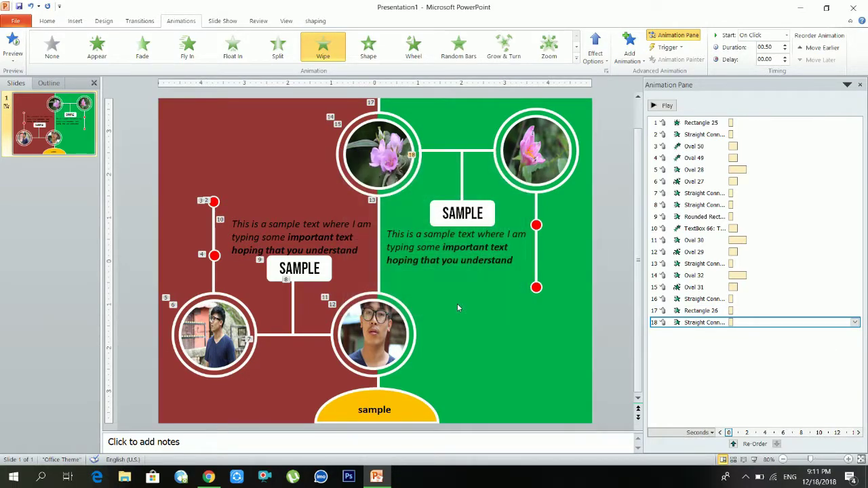
Step: Make the vertical connector above the right SAMPLE box wipe in from the top
{"action": "left_click", "coordinate": [466, 174]}
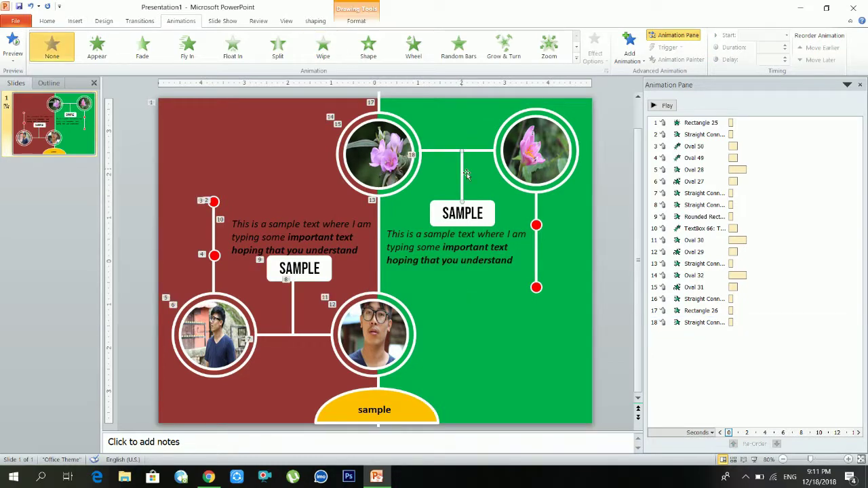
{"action": "left_click", "coordinate": [327, 51]}
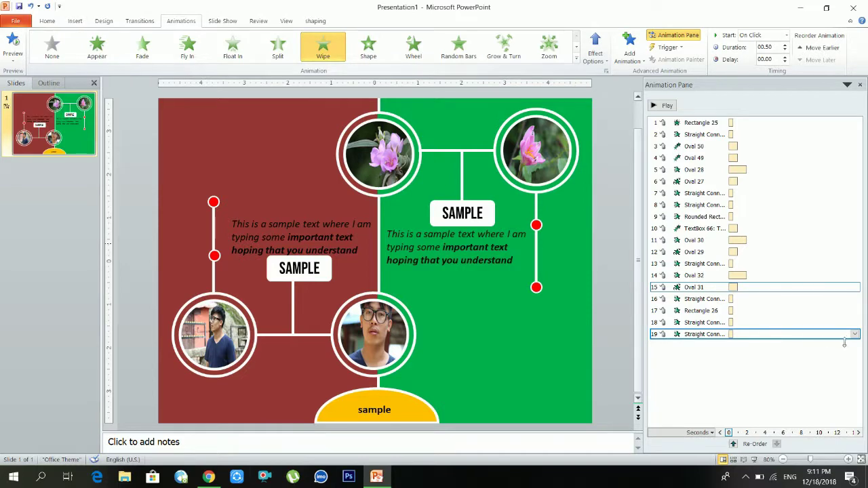
{"action": "left_click", "coordinate": [855, 334]}
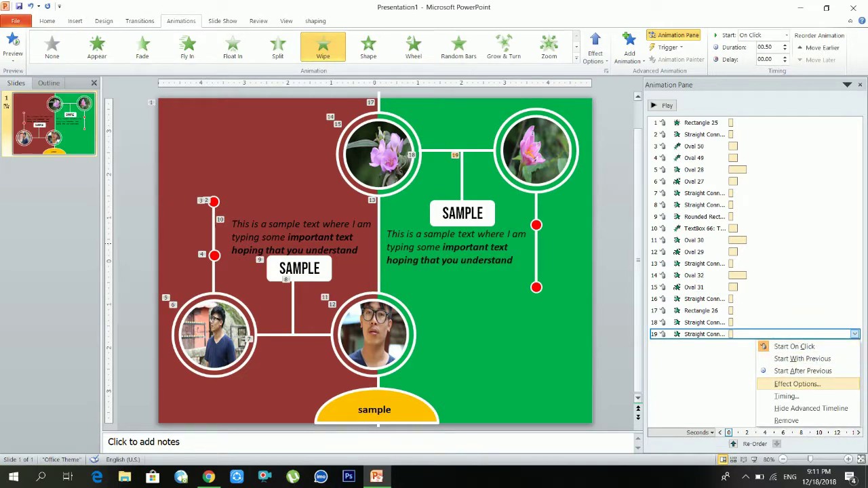
{"action": "left_click", "coordinate": [797, 384]}
{"action": "left_click", "coordinate": [477, 199]}
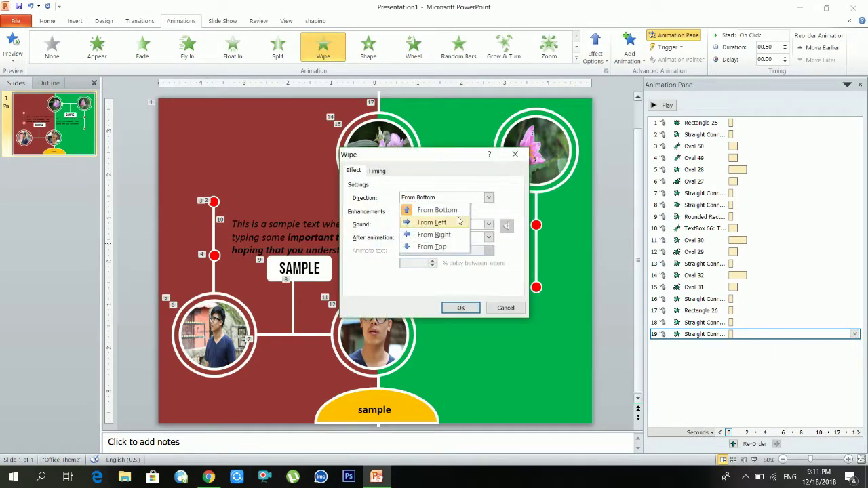
{"action": "left_click", "coordinate": [456, 252]}
{"action": "left_click", "coordinate": [461, 308]}
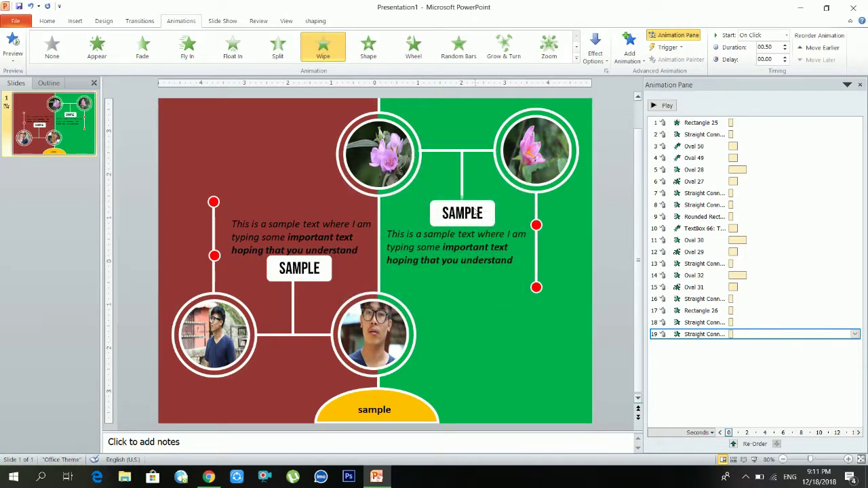
Step: Make the right SAMPLE box wipe in from the top
{"action": "left_click", "coordinate": [463, 213]}
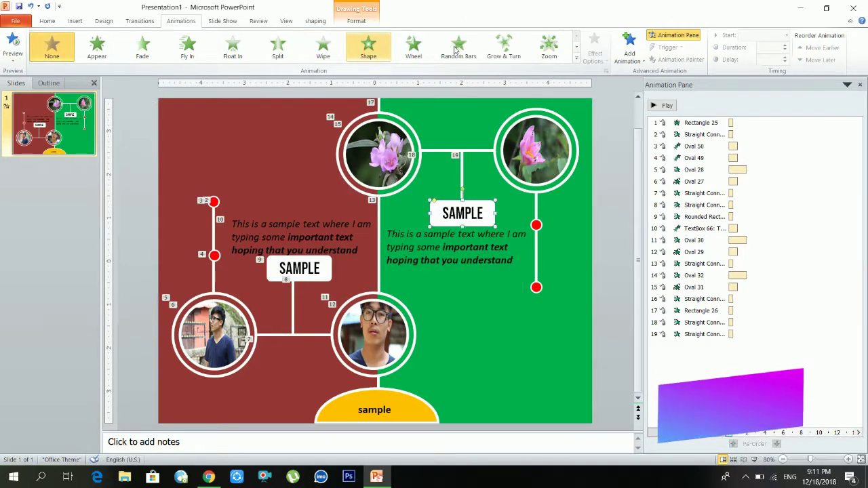
{"action": "left_click", "coordinate": [323, 48]}
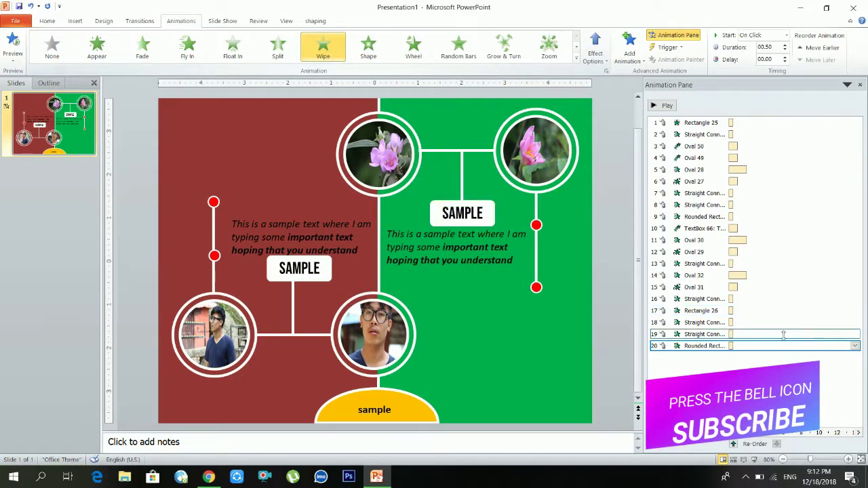
{"action": "left_click", "coordinate": [856, 346]}
{"action": "left_click", "coordinate": [833, 395]}
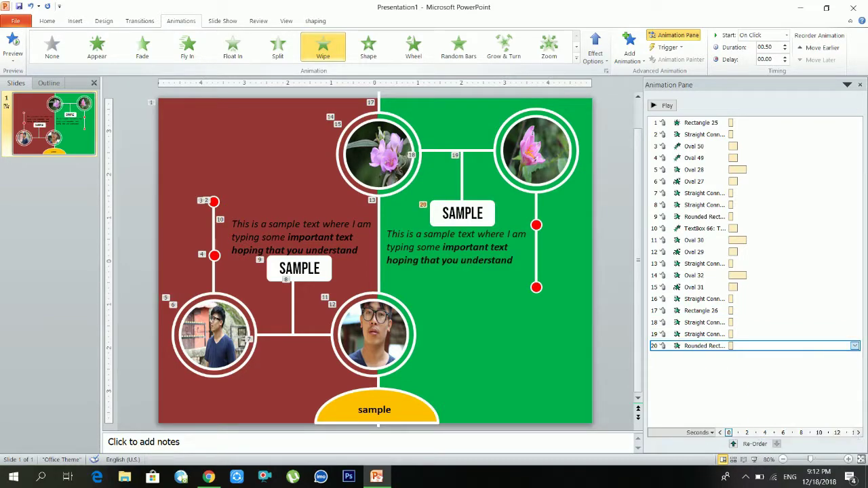
{"action": "left_click", "coordinate": [472, 198]}
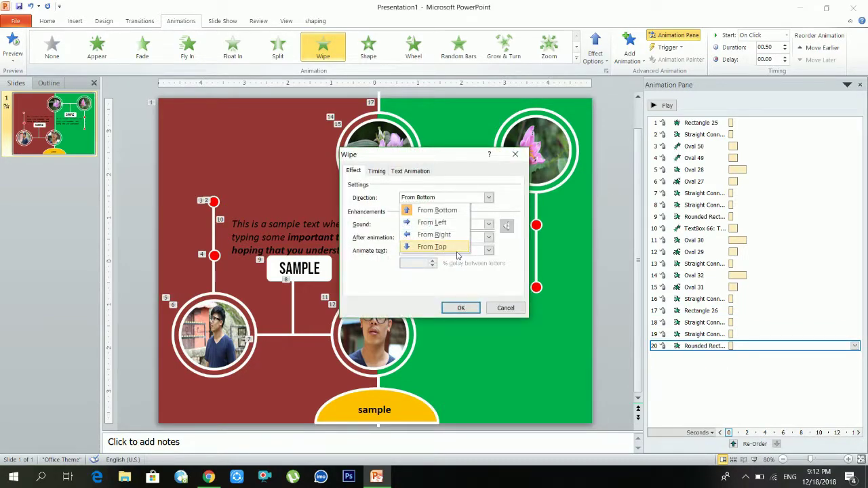
{"action": "left_click", "coordinate": [455, 253]}
{"action": "left_click", "coordinate": [461, 308]}
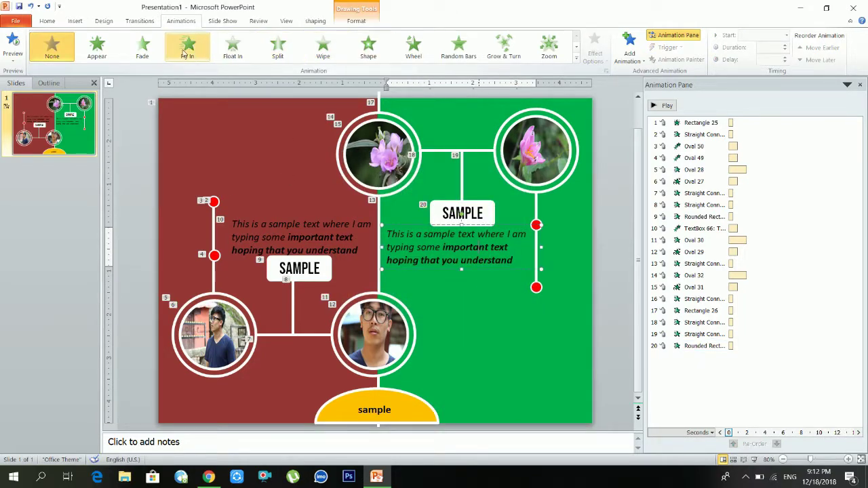
Step: Float in the right paragraph and give the top-right flower circle Wheel plus Grow & Turn
{"action": "left_click", "coordinate": [224, 54]}
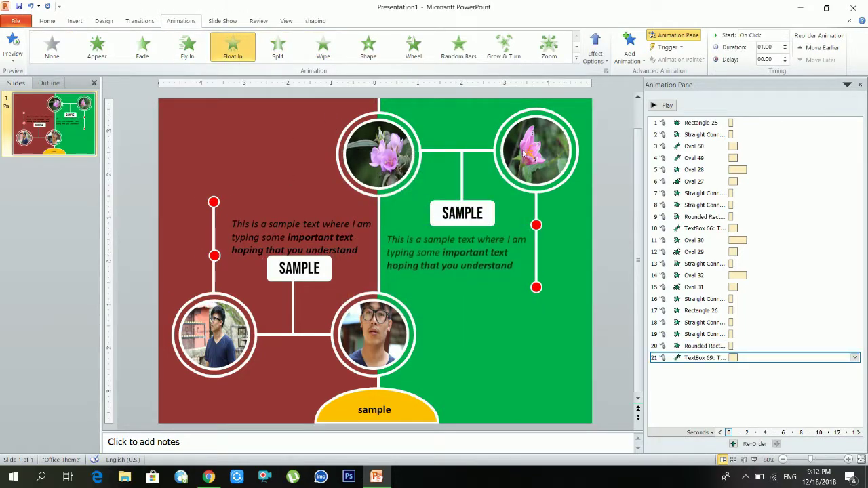
{"action": "left_click", "coordinate": [499, 164]}
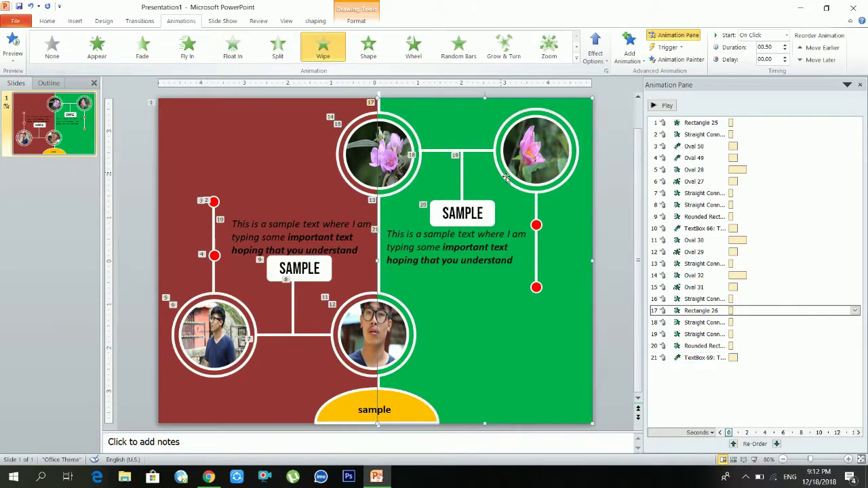
{"action": "left_click", "coordinate": [505, 178]}
{"action": "left_click", "coordinate": [414, 47]}
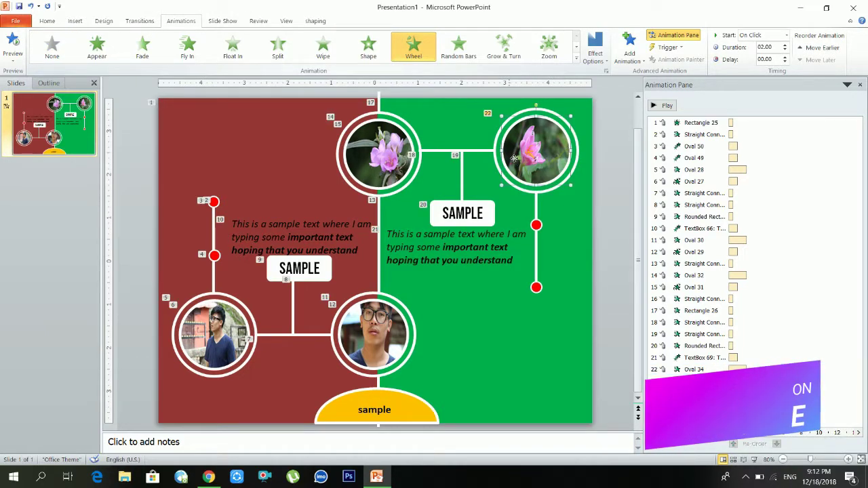
{"action": "left_click", "coordinate": [506, 163]}
{"action": "left_click", "coordinate": [504, 48]}
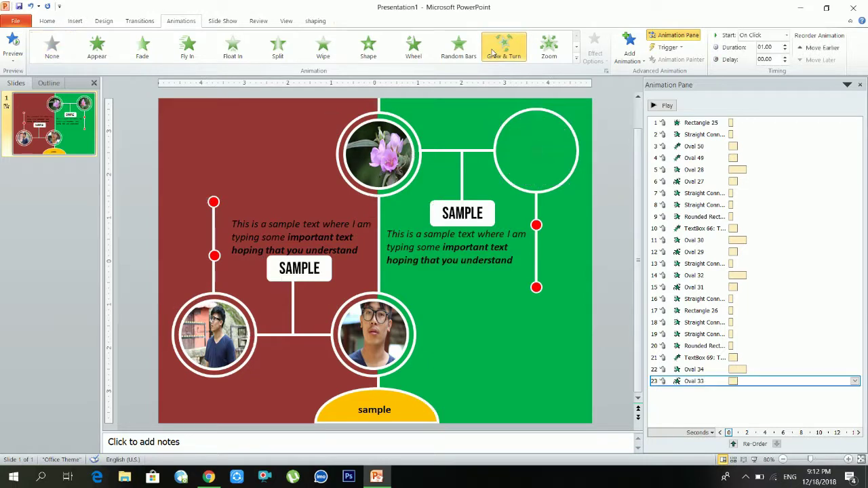
Step: Make the line below the flower circle wipe in from the top
{"action": "left_click", "coordinate": [537, 209]}
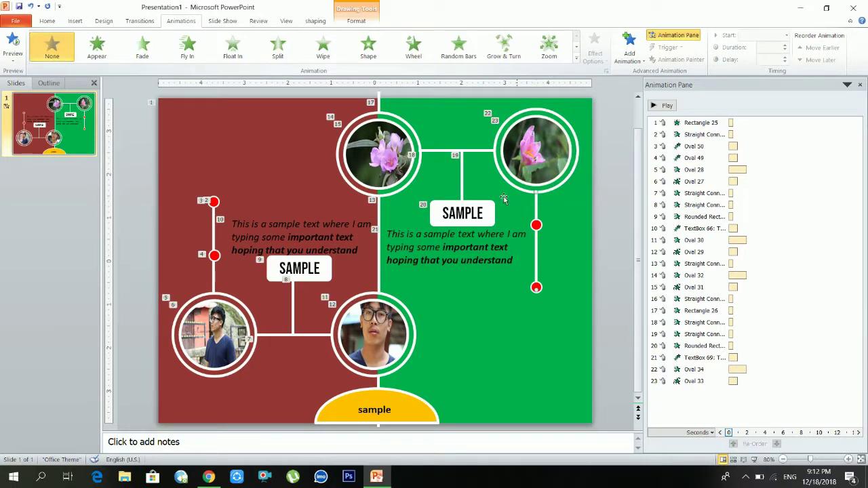
{"action": "left_click", "coordinate": [314, 53]}
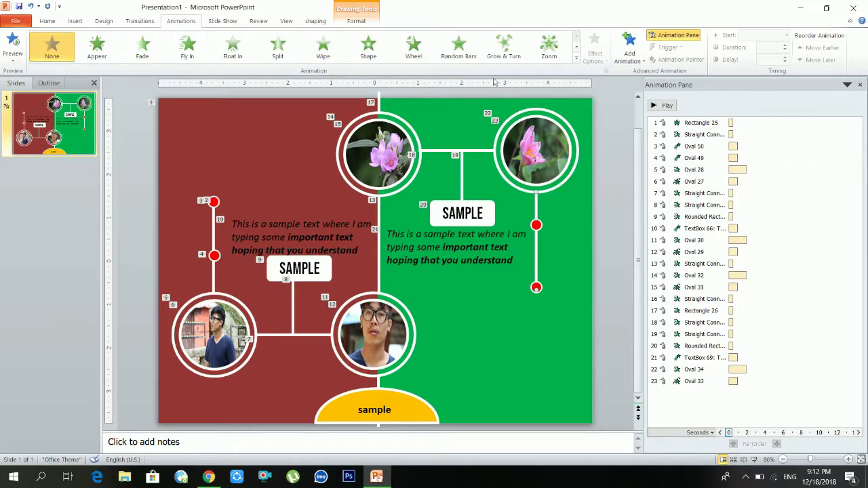
{"action": "left_click", "coordinate": [321, 54]}
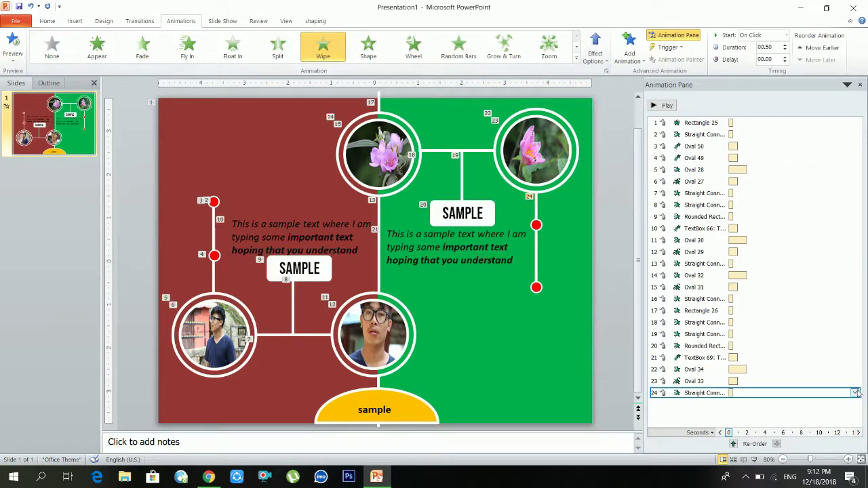
{"action": "left_click", "coordinate": [856, 393]}
{"action": "left_click", "coordinate": [787, 346]}
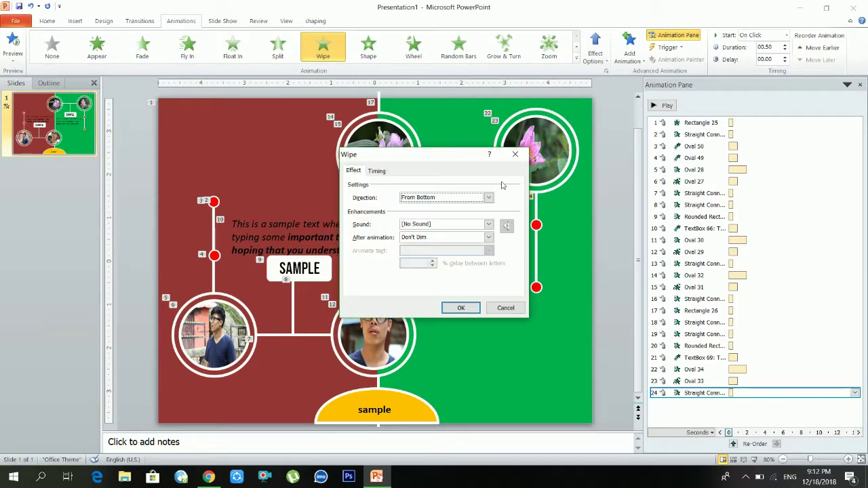
{"action": "left_click", "coordinate": [488, 197]}
{"action": "left_click", "coordinate": [456, 247]}
{"action": "left_click", "coordinate": [461, 308]}
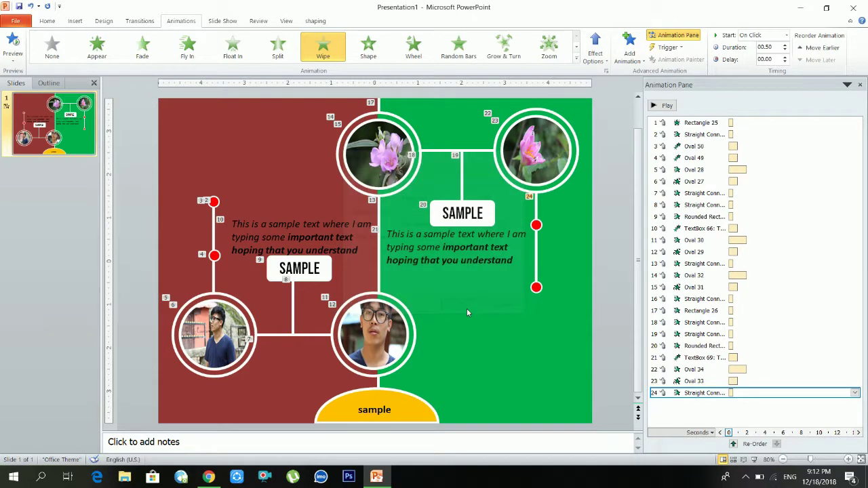
Step: Give the upper right red dot a Float In entrance, leaving its settings unchanged
{"action": "left_click", "coordinate": [539, 225]}
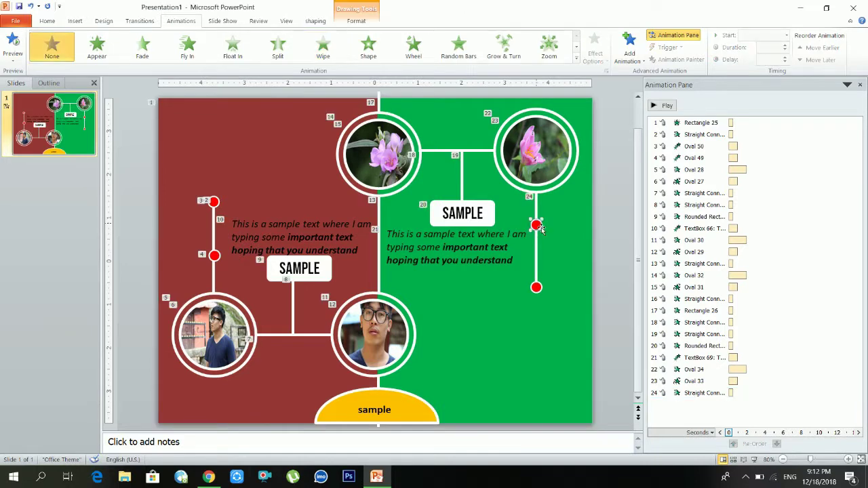
{"action": "left_click", "coordinate": [244, 56]}
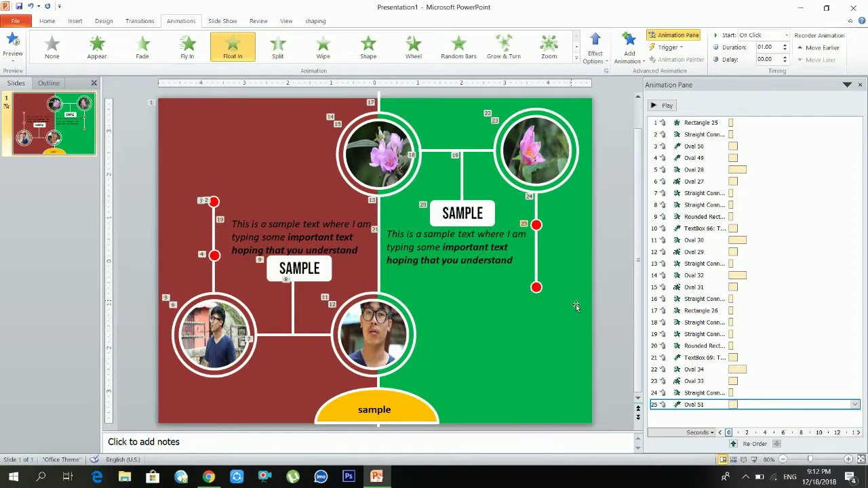
{"action": "left_click", "coordinate": [856, 405]}
{"action": "left_click", "coordinate": [799, 355]}
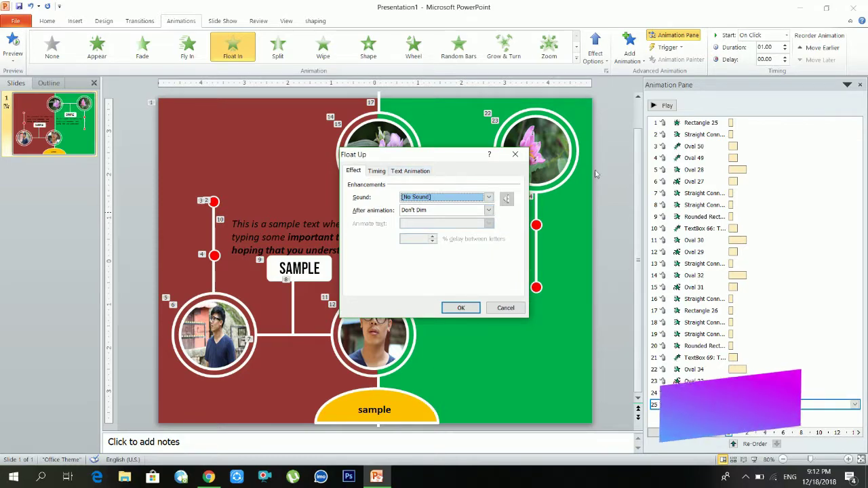
{"action": "left_click", "coordinate": [515, 154]}
Step: Float in the lower right red dot and give the yellow sample shape Grow & Turn
{"action": "left_click", "coordinate": [536, 287]}
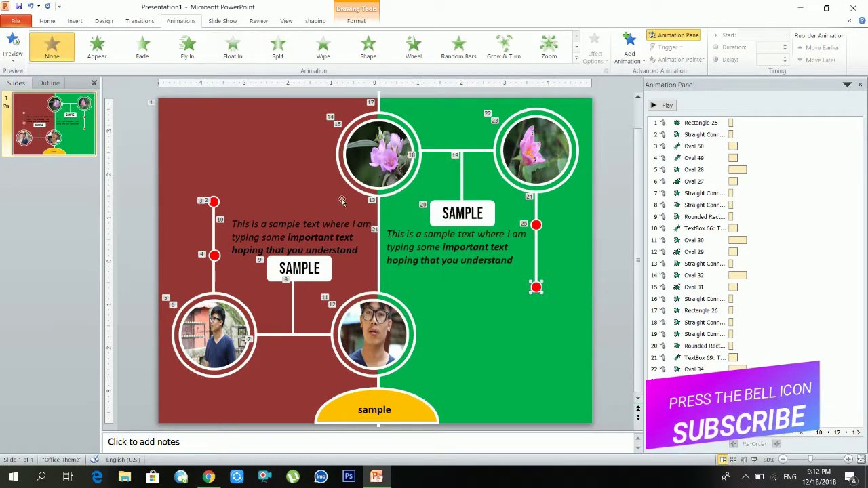
{"action": "left_click", "coordinate": [233, 49]}
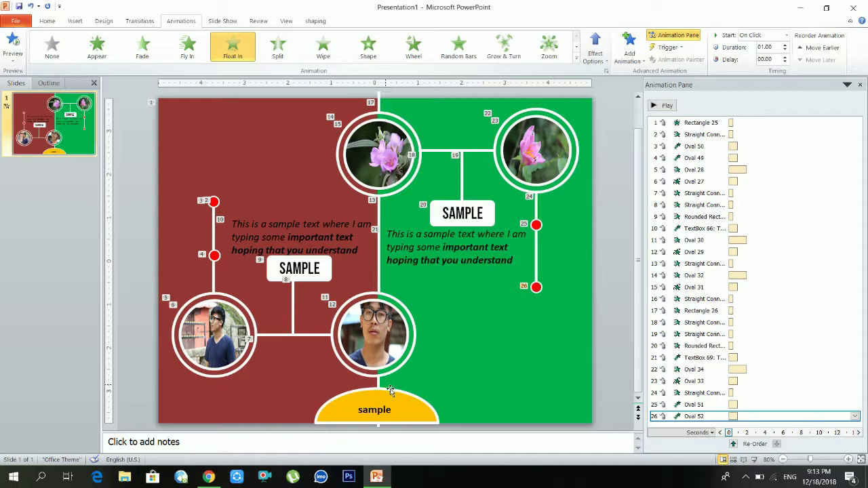
{"action": "left_click", "coordinate": [388, 406]}
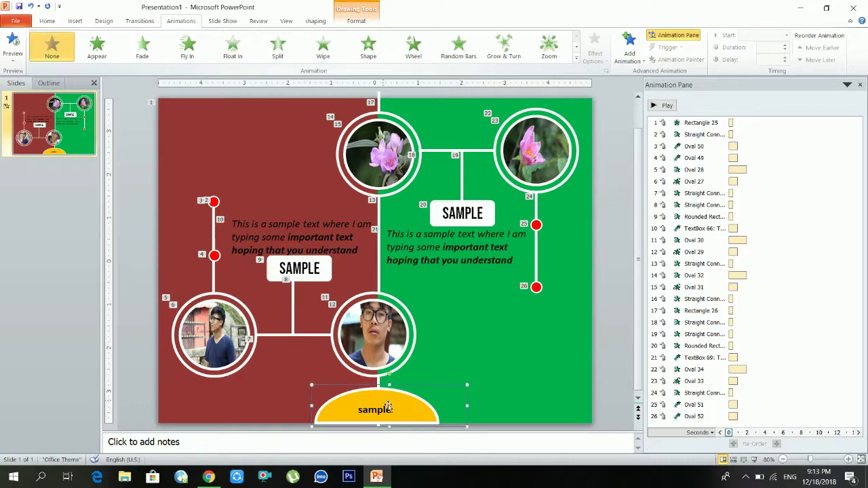
{"action": "left_click", "coordinate": [550, 47]}
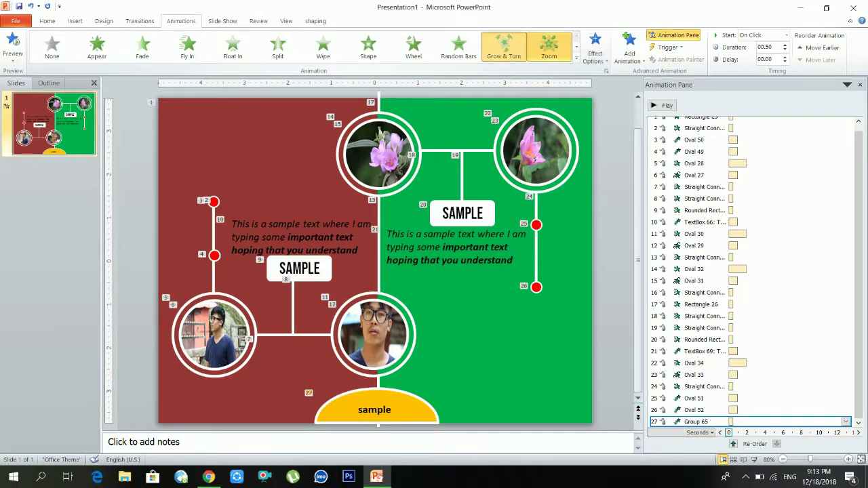
{"action": "left_click", "coordinate": [513, 55]}
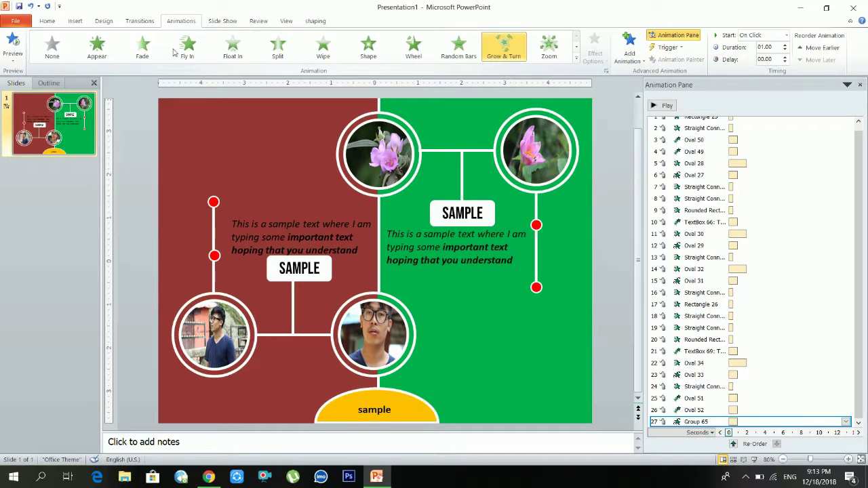
Step: Make the line above the sample shape wipe in
{"action": "left_click", "coordinate": [322, 49]}
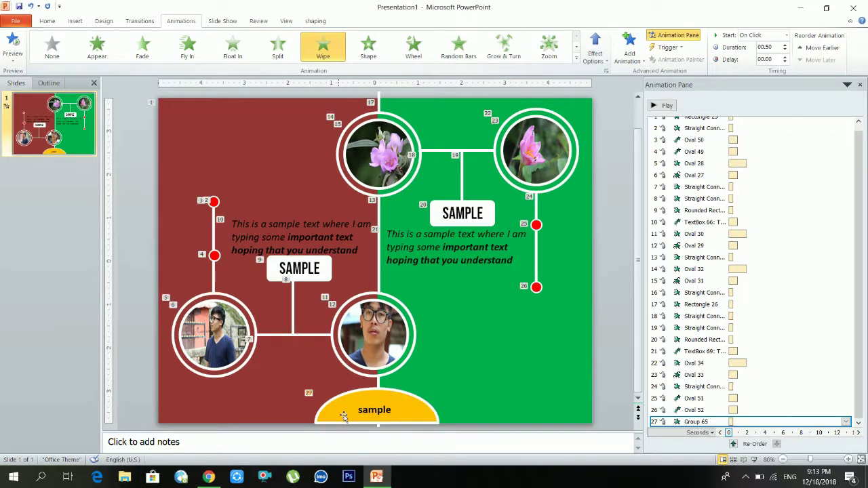
{"action": "left_click", "coordinate": [322, 55]}
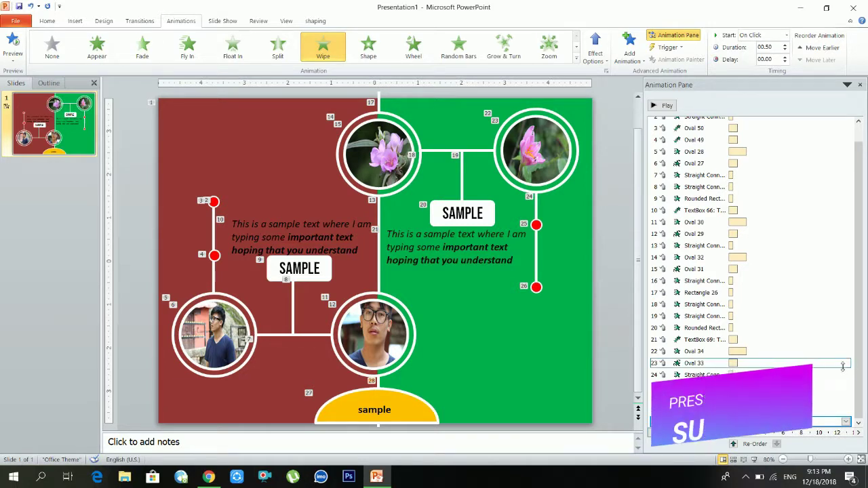
{"action": "left_click", "coordinate": [746, 211]}
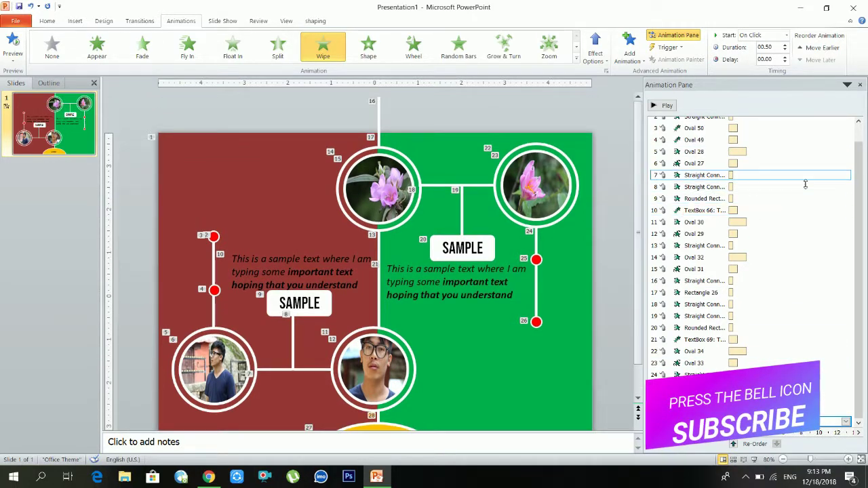
{"action": "scroll", "coordinate": [866, 185], "scroll_direction": "up", "scroll_amount": 2}
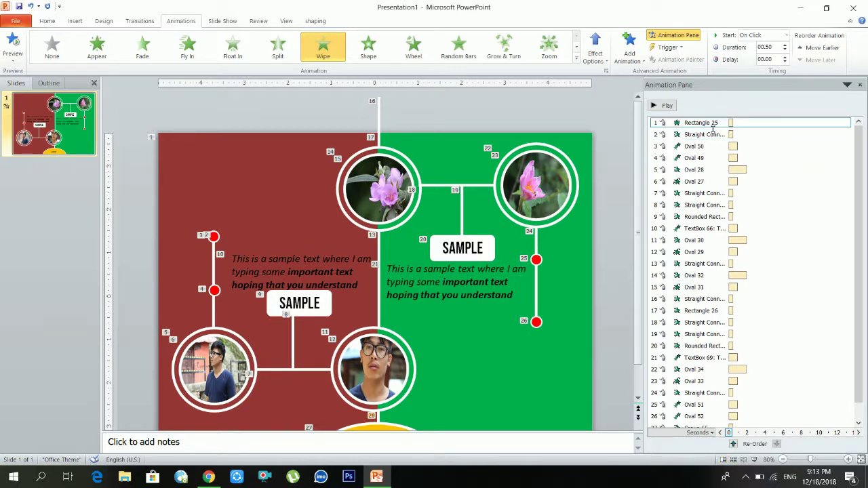
Step: Set all 28 animations in the Animation Pane to start After Previous
{"action": "key", "text": "ctrl+a"}
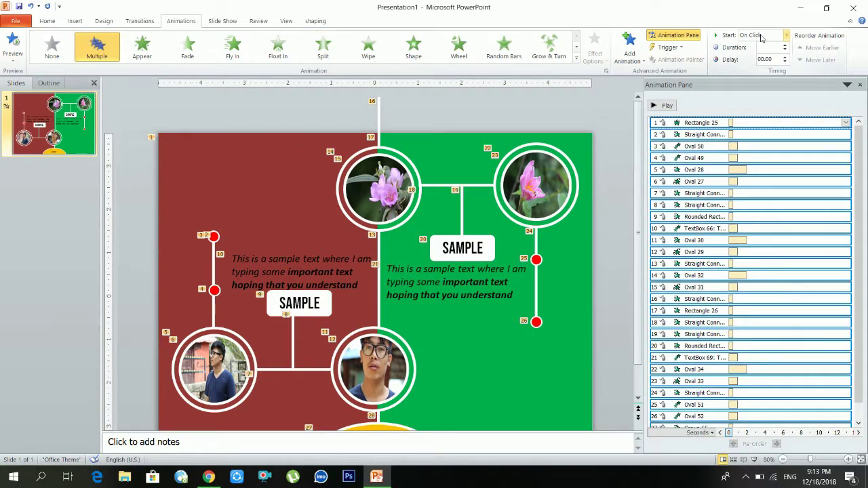
{"action": "left_click", "coordinate": [762, 37]}
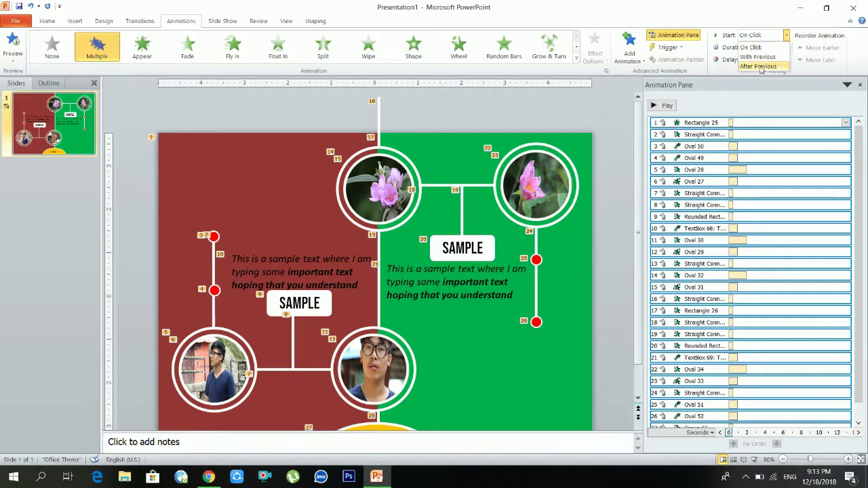
{"action": "left_click", "coordinate": [759, 66]}
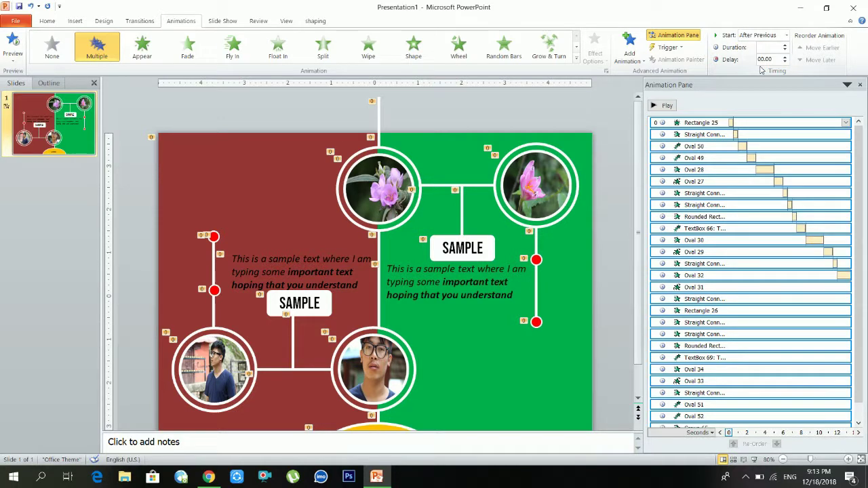
{"action": "left_click", "coordinate": [625, 125]}
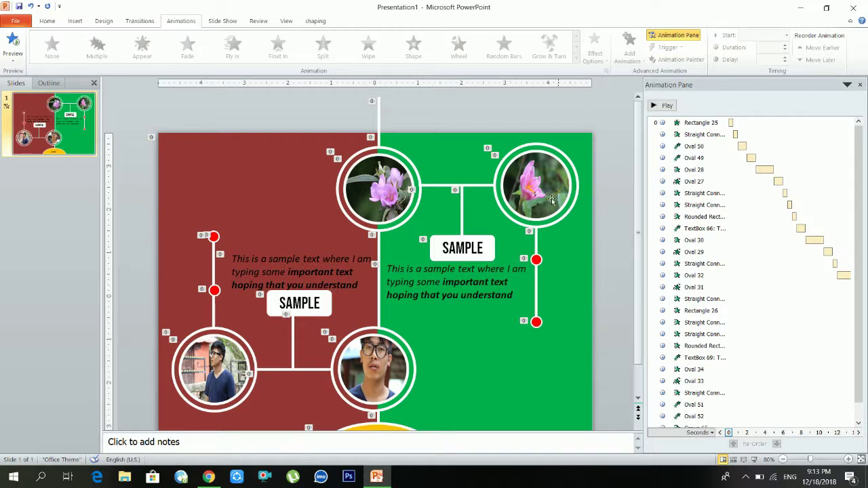
Step: Apply the Doors transition to the slide
{"action": "left_click", "coordinate": [140, 21]}
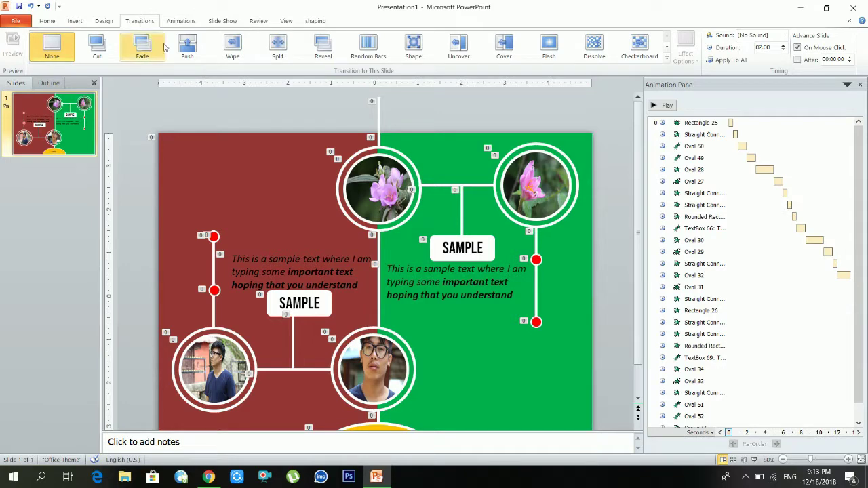
{"action": "left_click", "coordinate": [650, 54]}
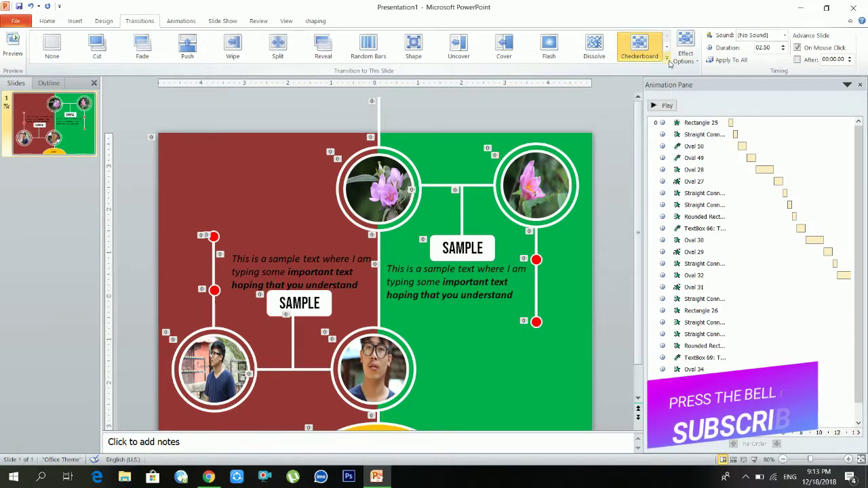
{"action": "left_click", "coordinate": [667, 60]}
{"action": "left_click", "coordinate": [515, 93]}
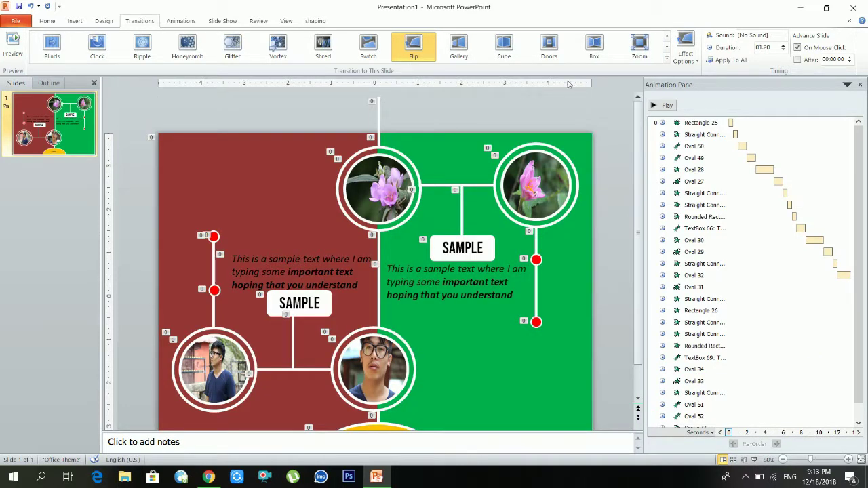
{"action": "left_click", "coordinate": [562, 50]}
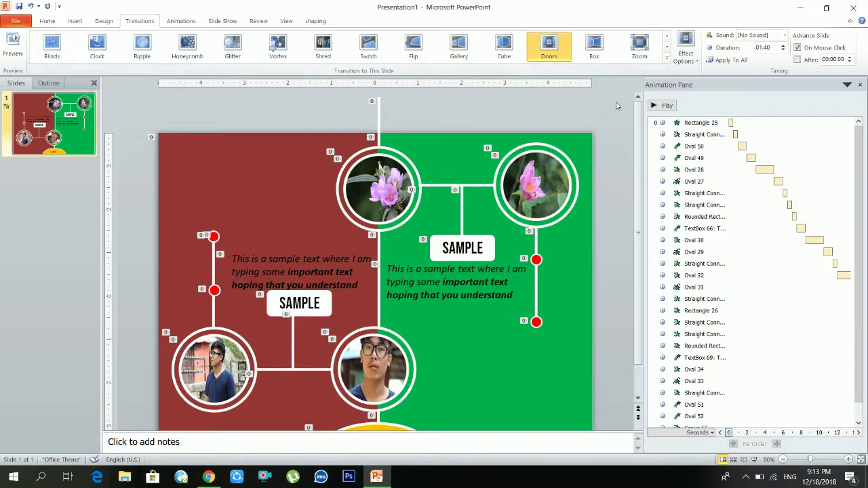
{"action": "left_click", "coordinate": [604, 109]}
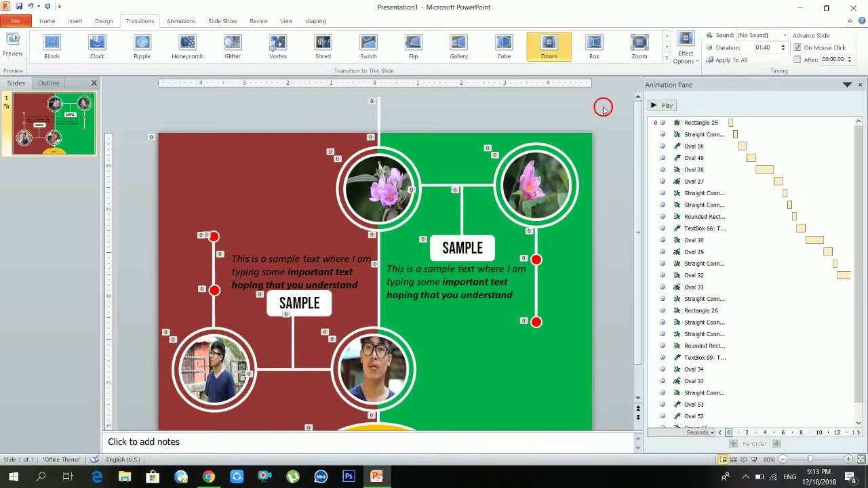
Step: Advance the slide automatically after 00:00.00 instead of on click, then play the slide show
{"action": "left_click", "coordinate": [799, 48]}
{"action": "left_click", "coordinate": [798, 59]}
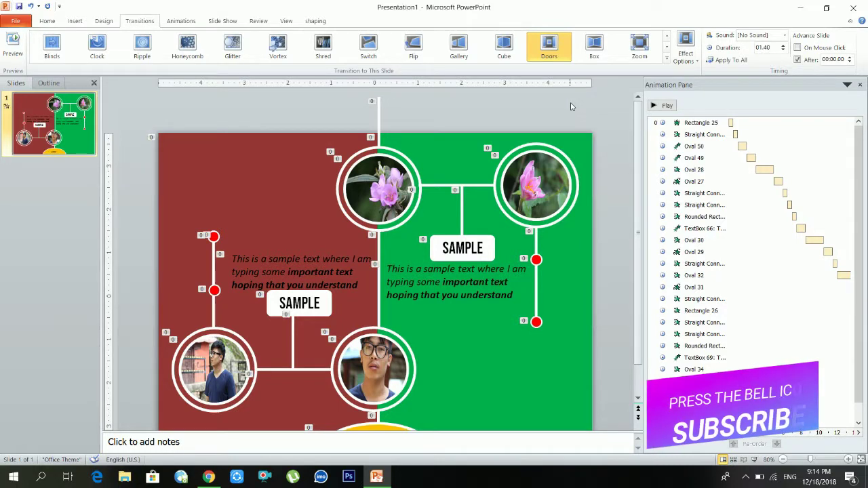
{"action": "key", "text": "F5"}
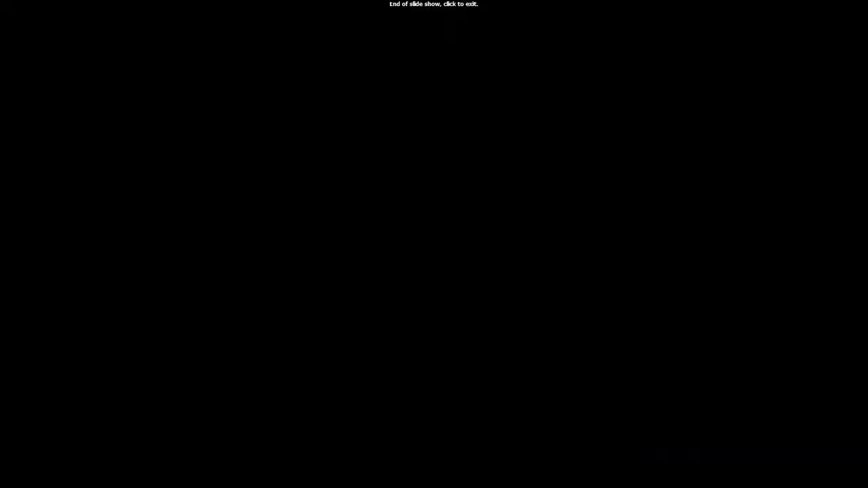
{"action": "left_click", "coordinate": [571, 106]}
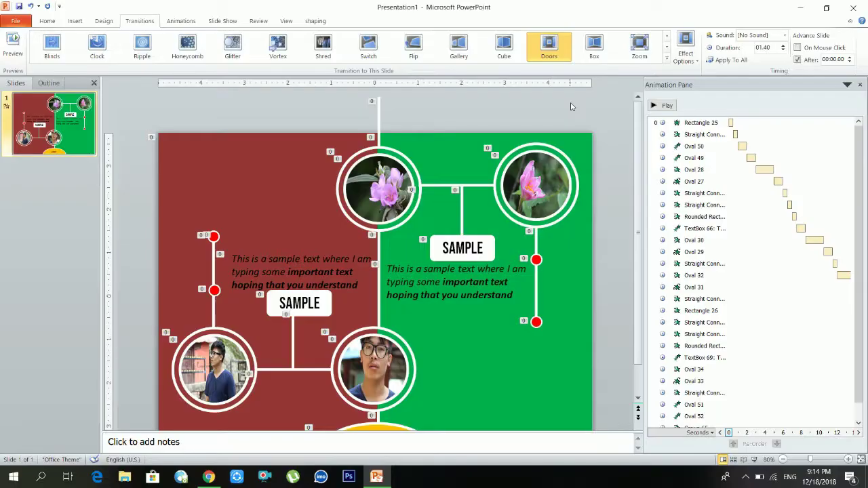